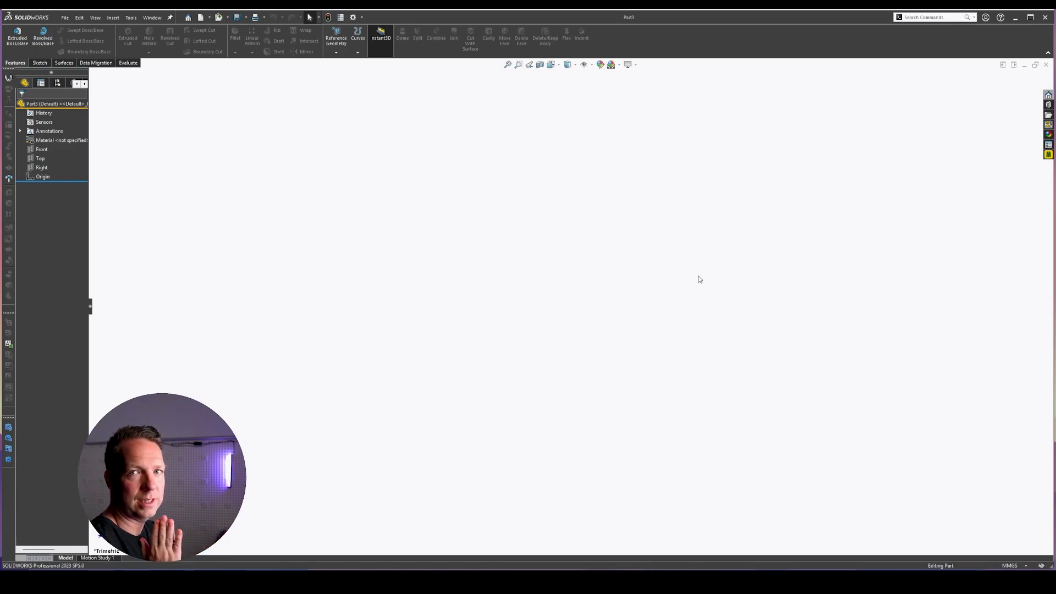
Start a sketch on the Right plane and draw a 76 mm diameter circle centred on the origin
click(38, 168)
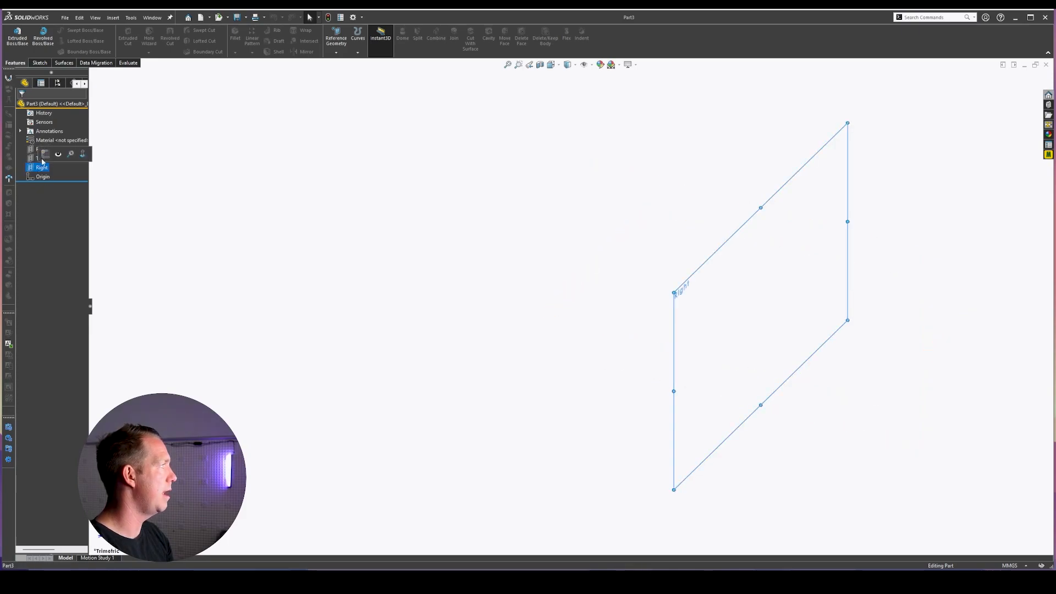
click(47, 158)
click(76, 33)
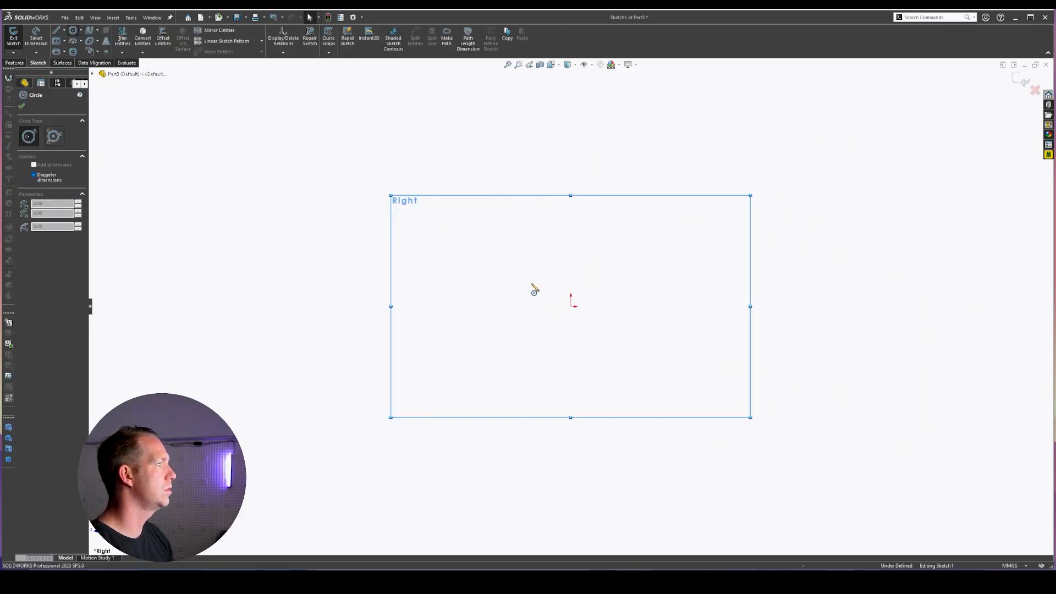
click(571, 306)
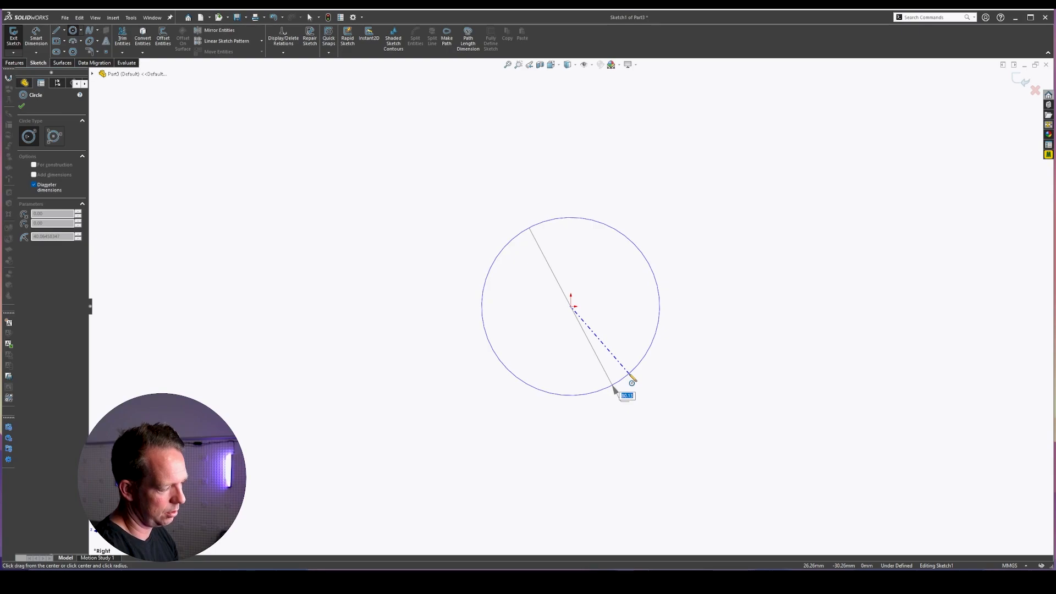
text(76)
key(Return)
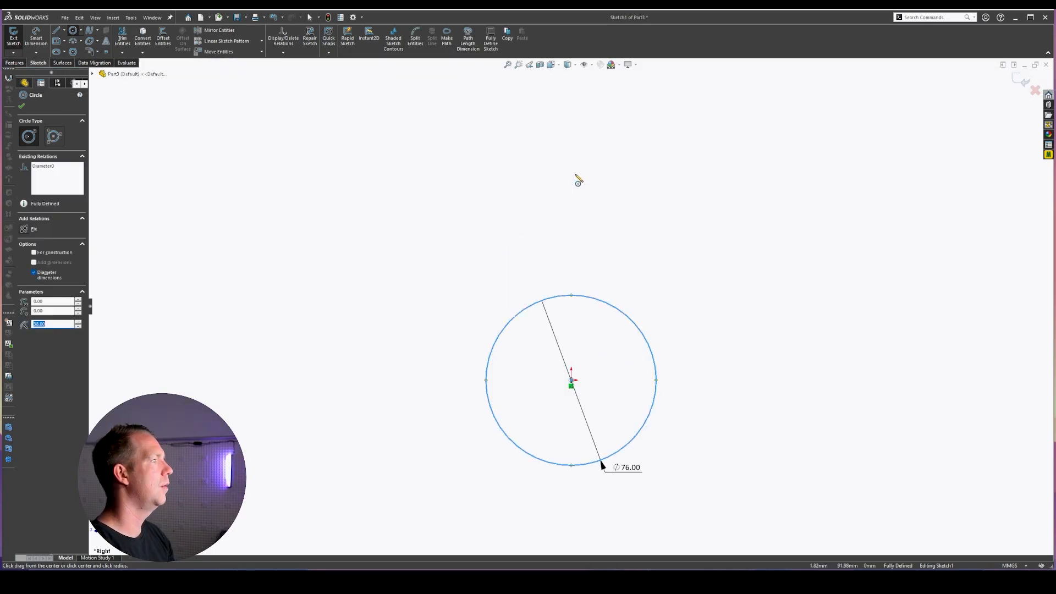
Draw a 30 mm diameter circle above the large circle
drag(572, 155, 587, 180)
text(30)
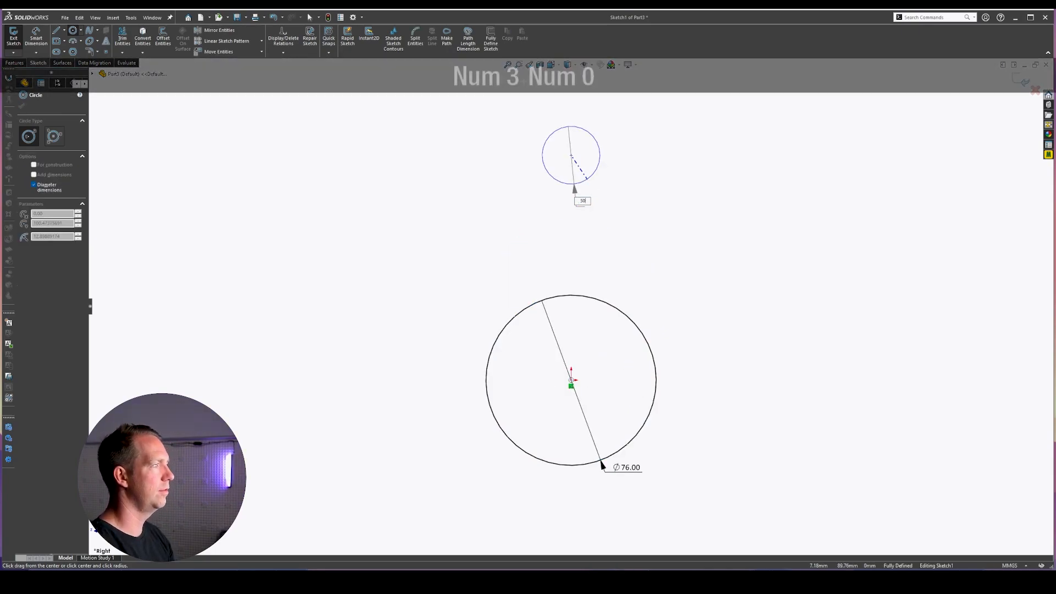
key(Return)
key(Escape)
key(Escape)
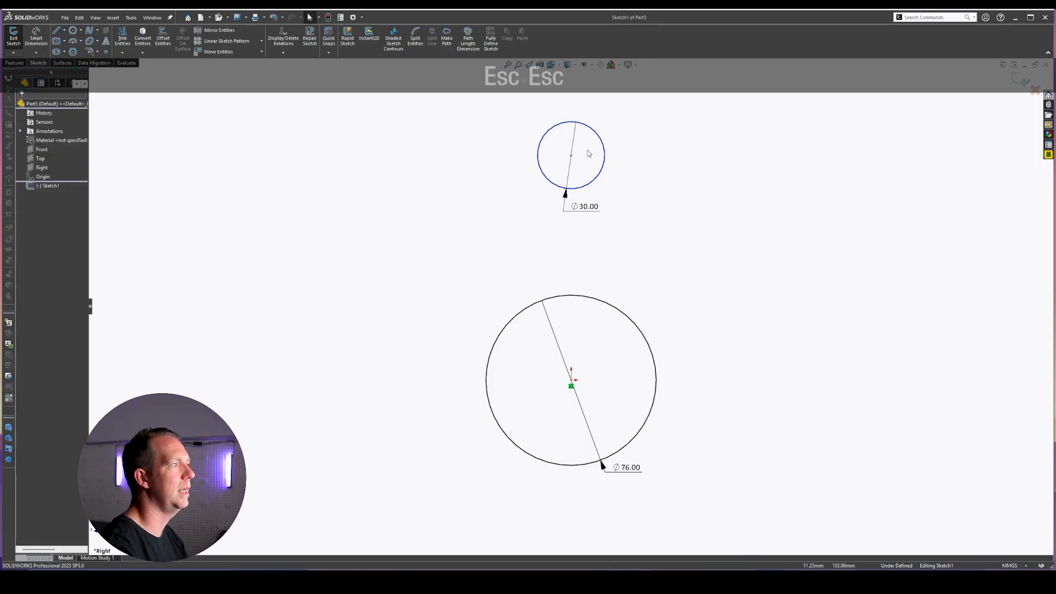
Add a vertical relation between the small circle's centre and the origin, then move the small circle slightly closer to the large one
drag(571, 156, 565, 149)
ctrl+click(571, 380)
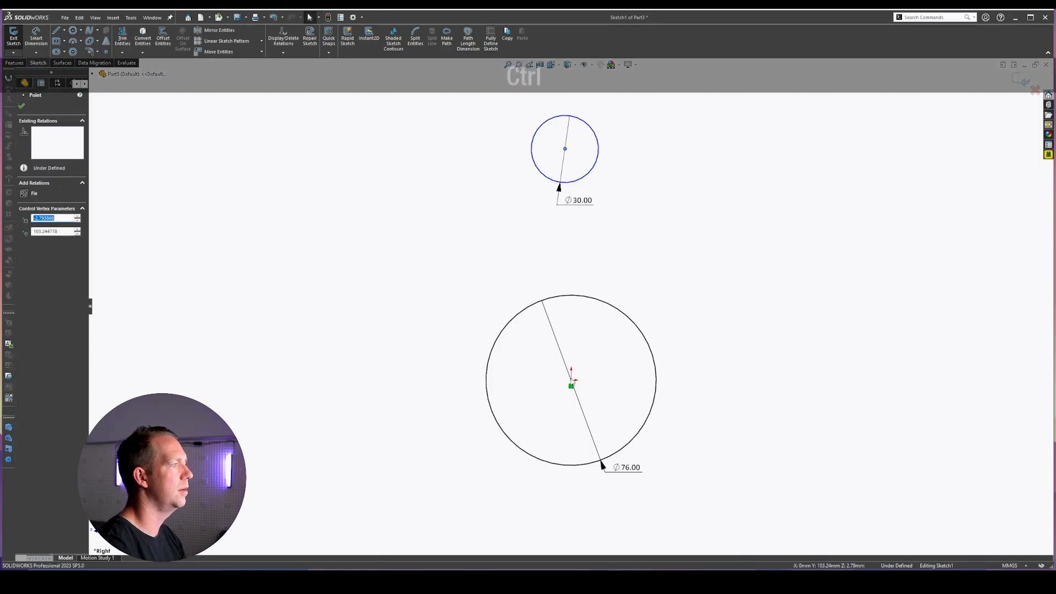
click(65, 251)
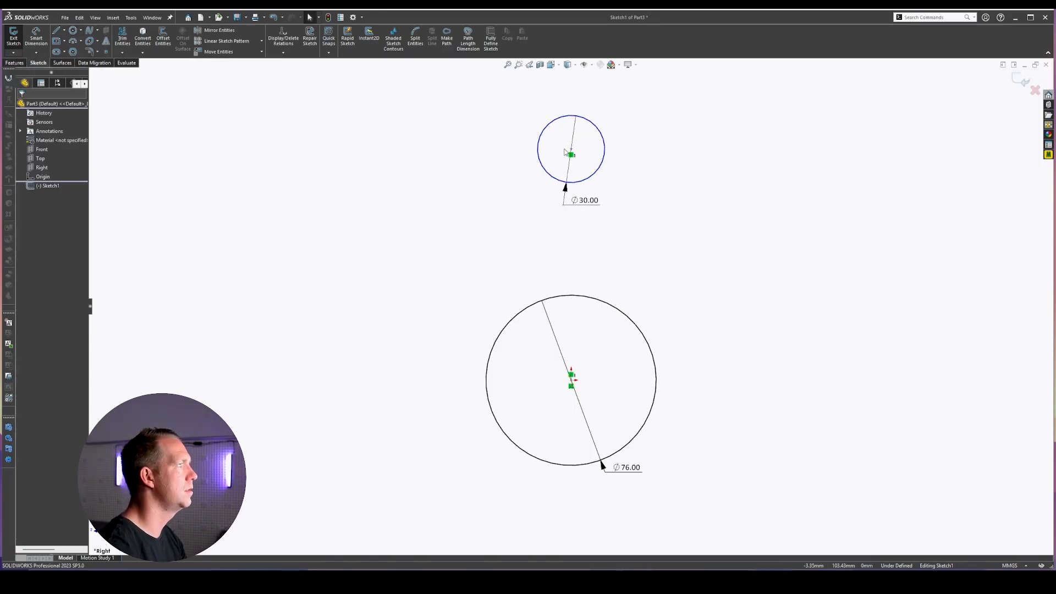
drag(572, 153, 575, 174)
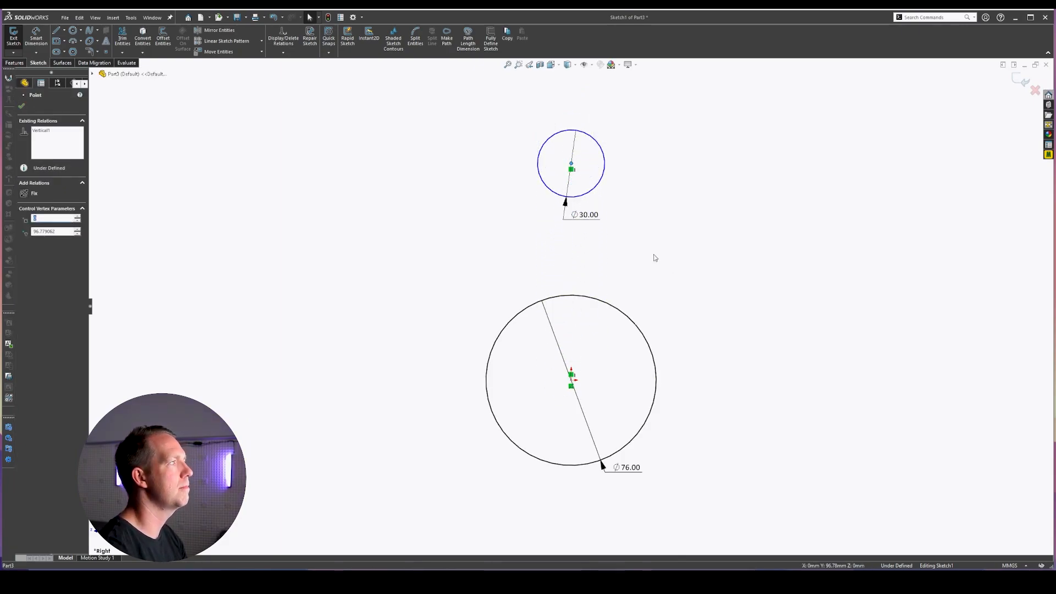
Dimension the vertical distance between the centres of the two circles as 76 mm
click(35, 36)
click(617, 307)
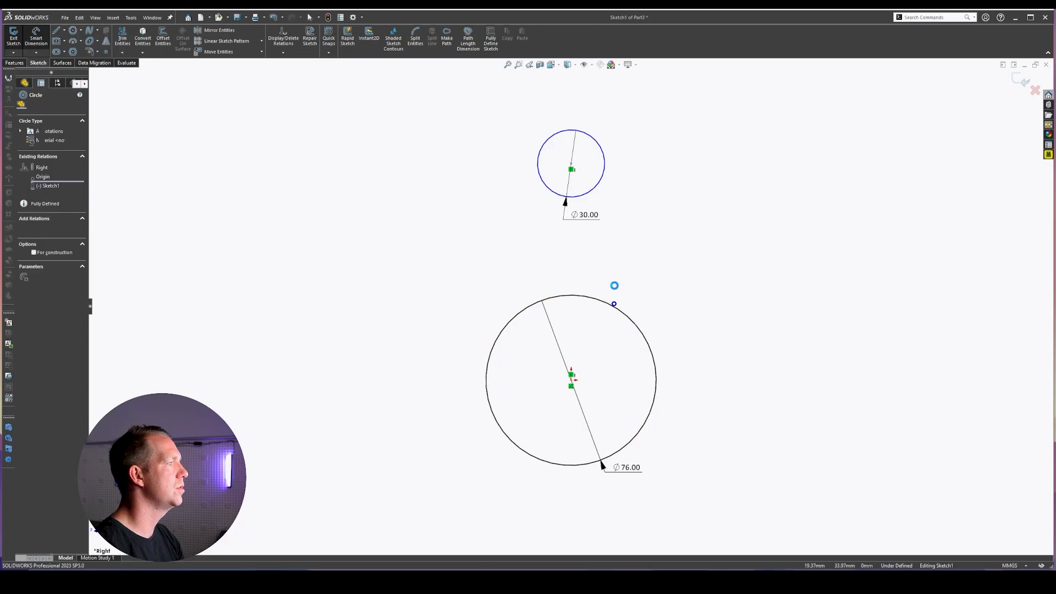
click(603, 172)
click(776, 214)
text(76)
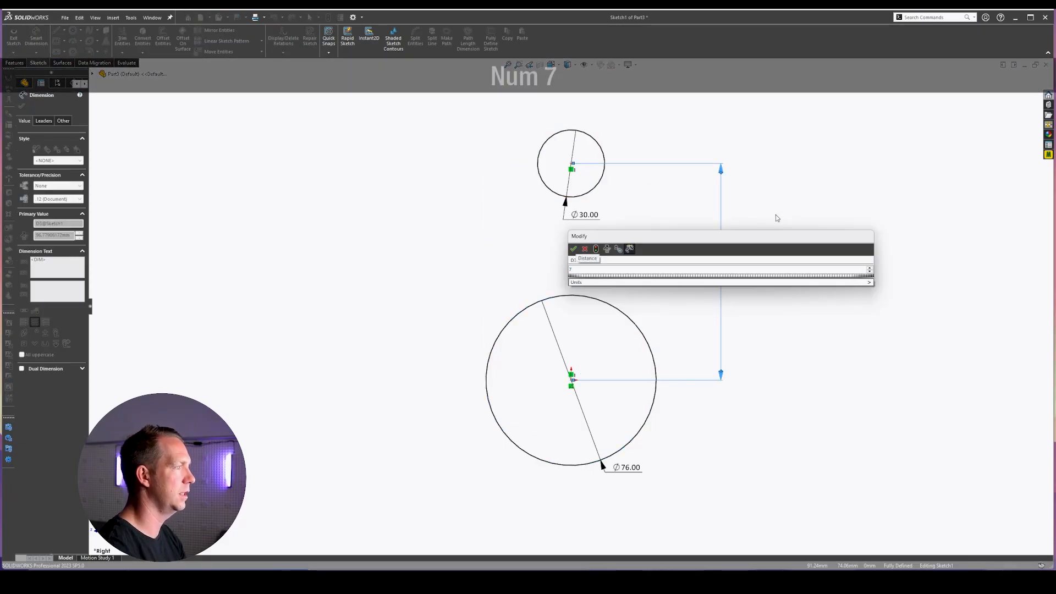
key(Return)
Draw a line on the left side of the circles, tangent to both the large and the small circle
click(56, 30)
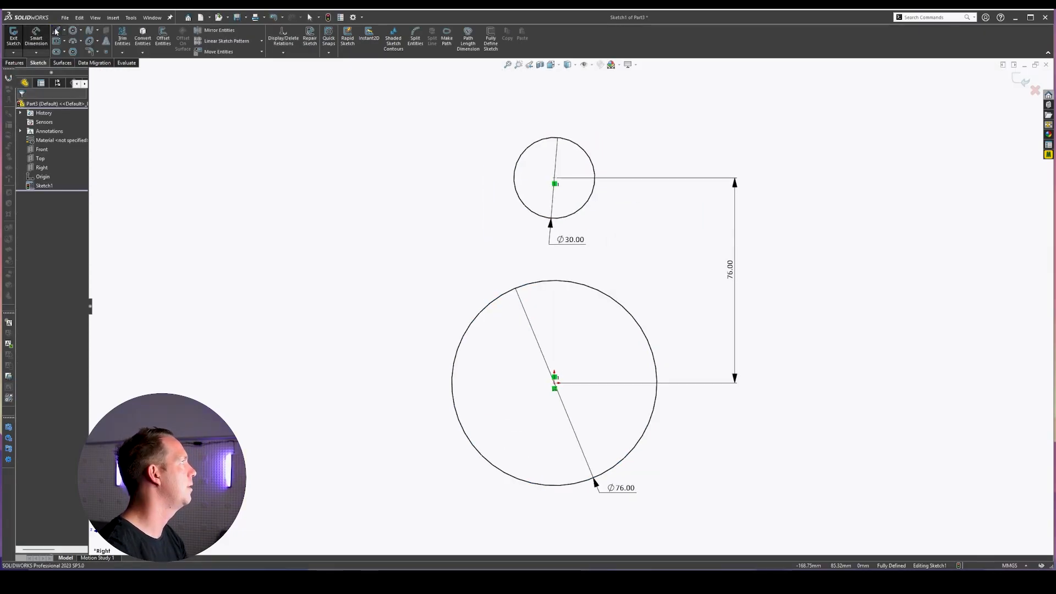
click(456, 353)
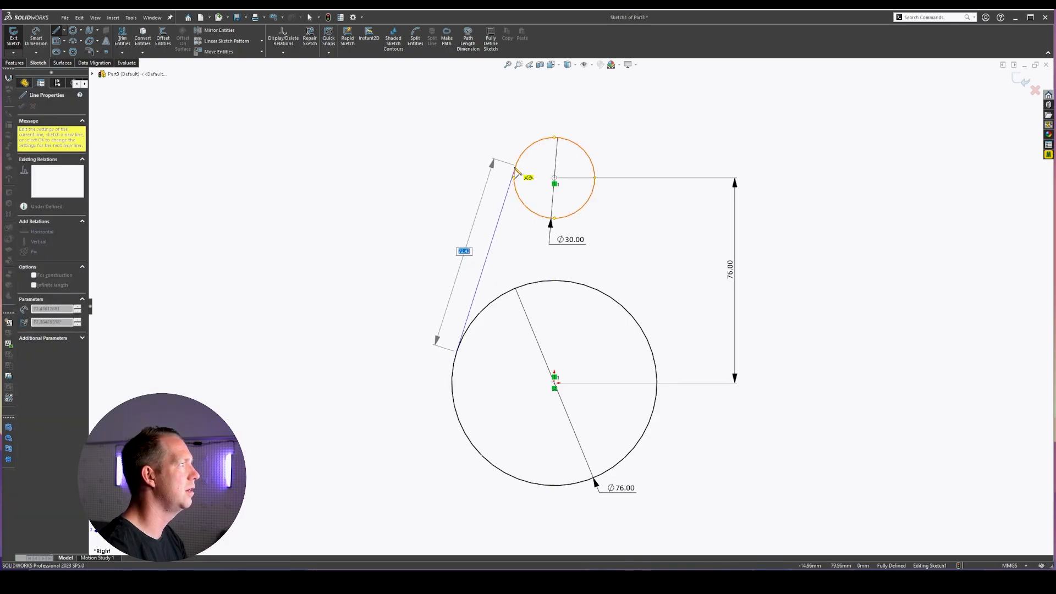
click(516, 166)
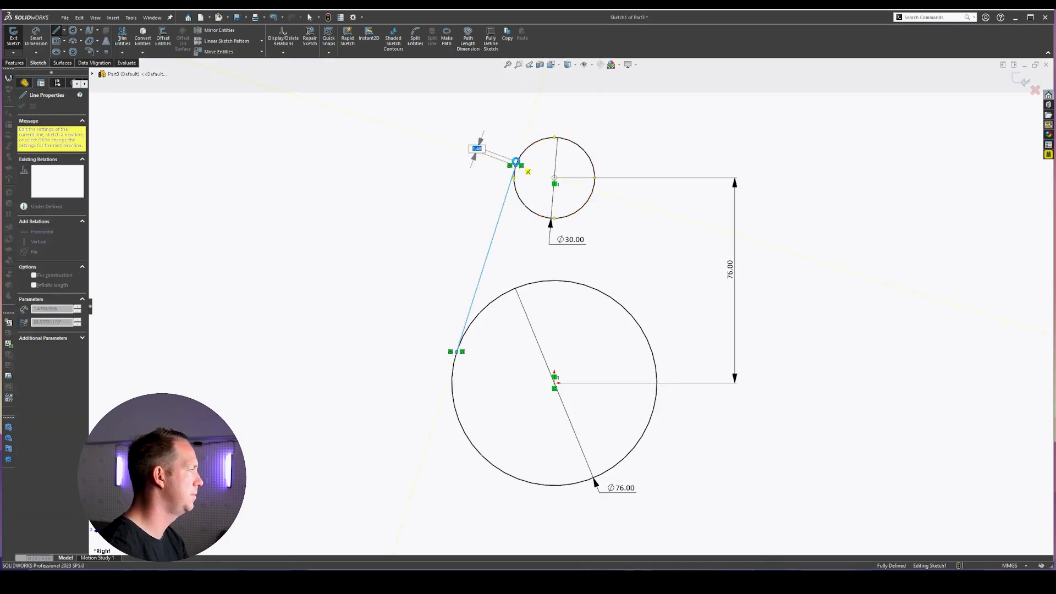
key(Escape)
key(Escape)
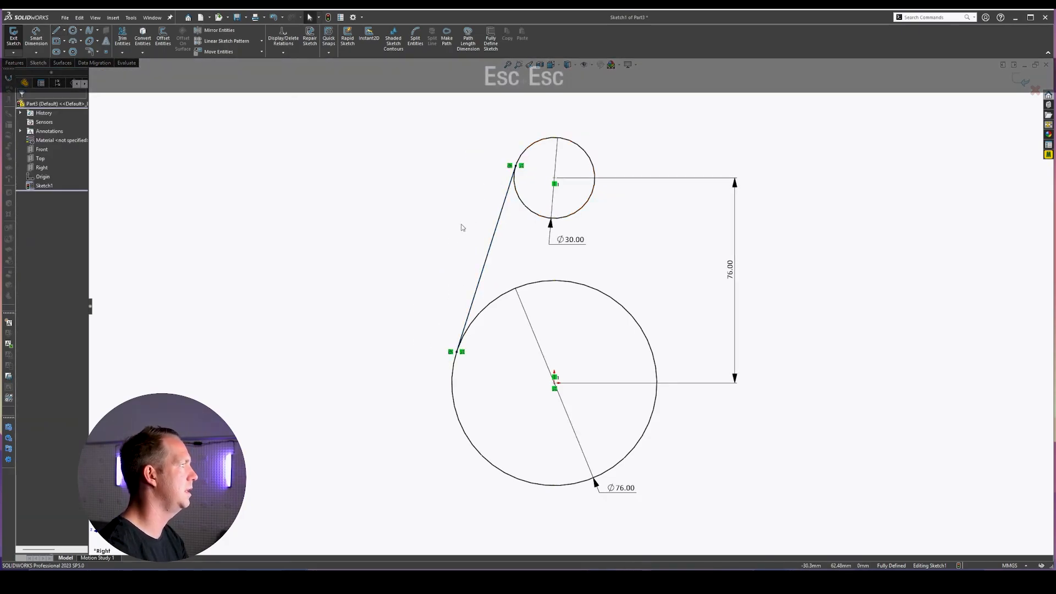
Move the 76 mm distance dimension to the left of the circles and connect the circles' right quadrant points with a line
click(56, 30)
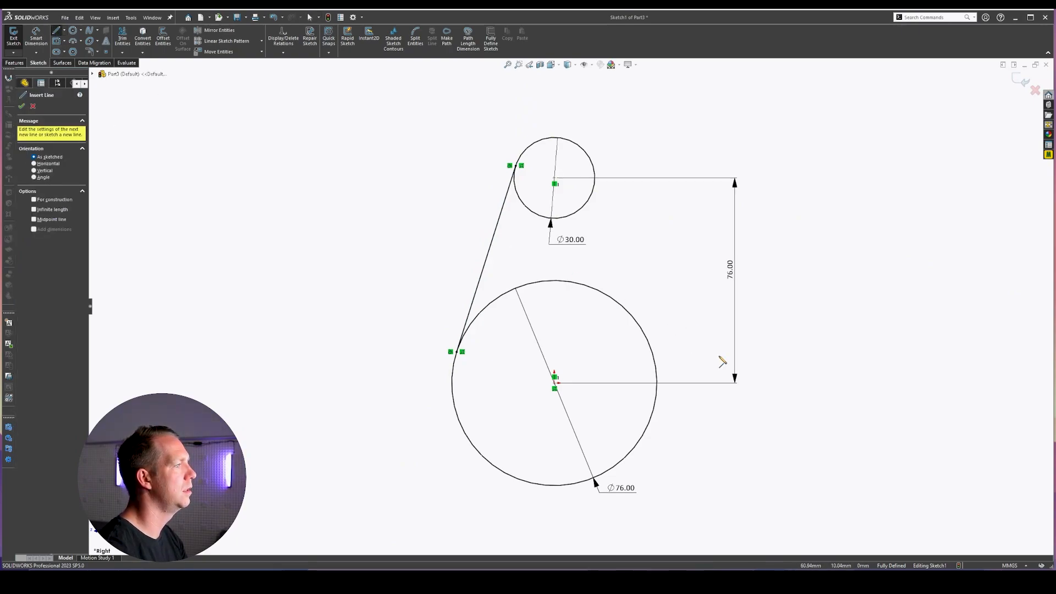
scroll(672, 372, down, 2)
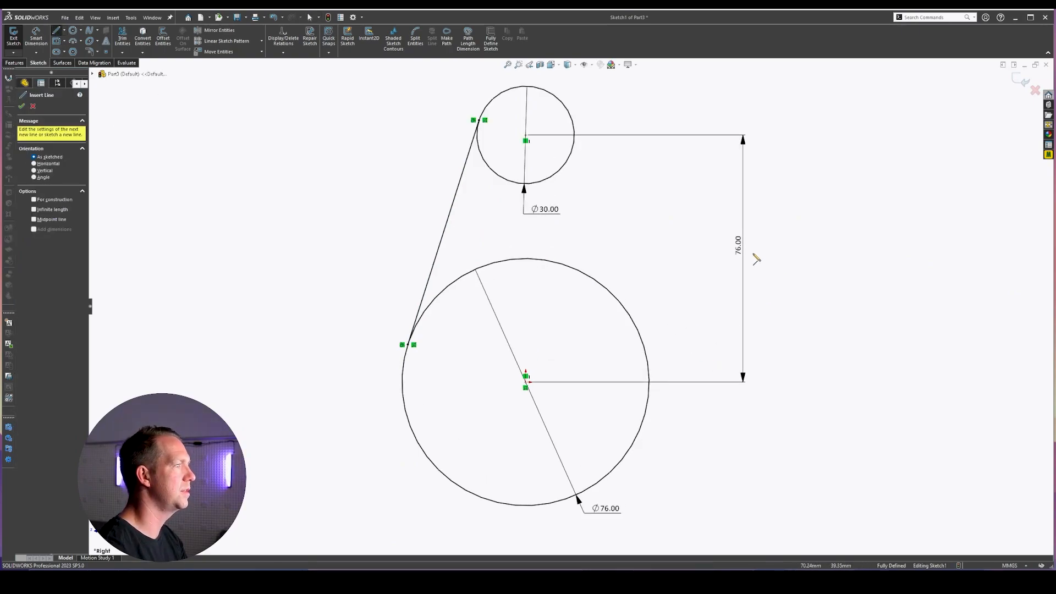
key(Escape)
key(Escape)
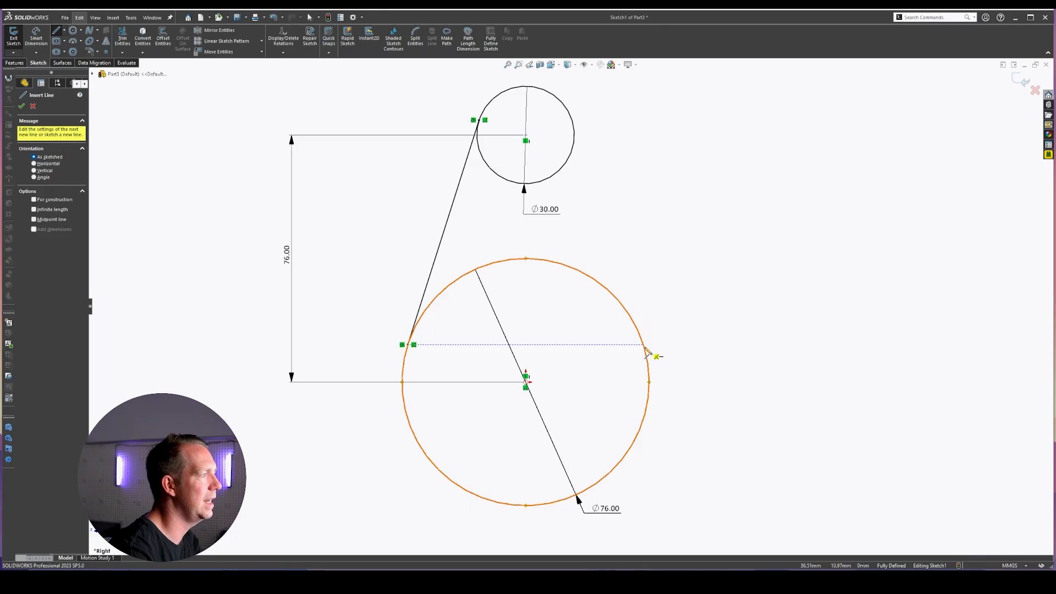
click(649, 383)
click(574, 131)
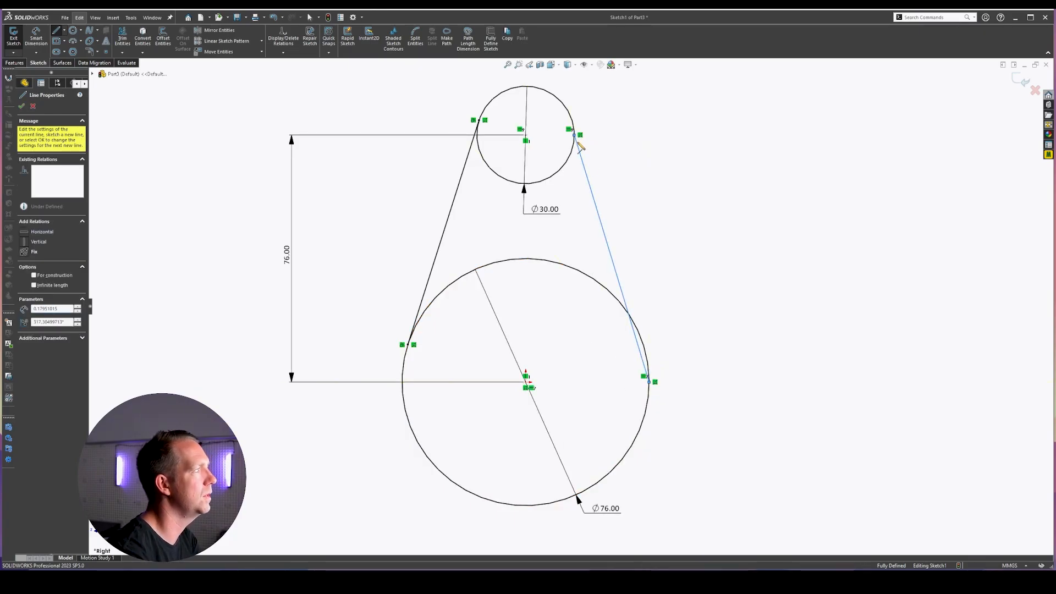
key(Escape)
key(Escape)
key(Escape)
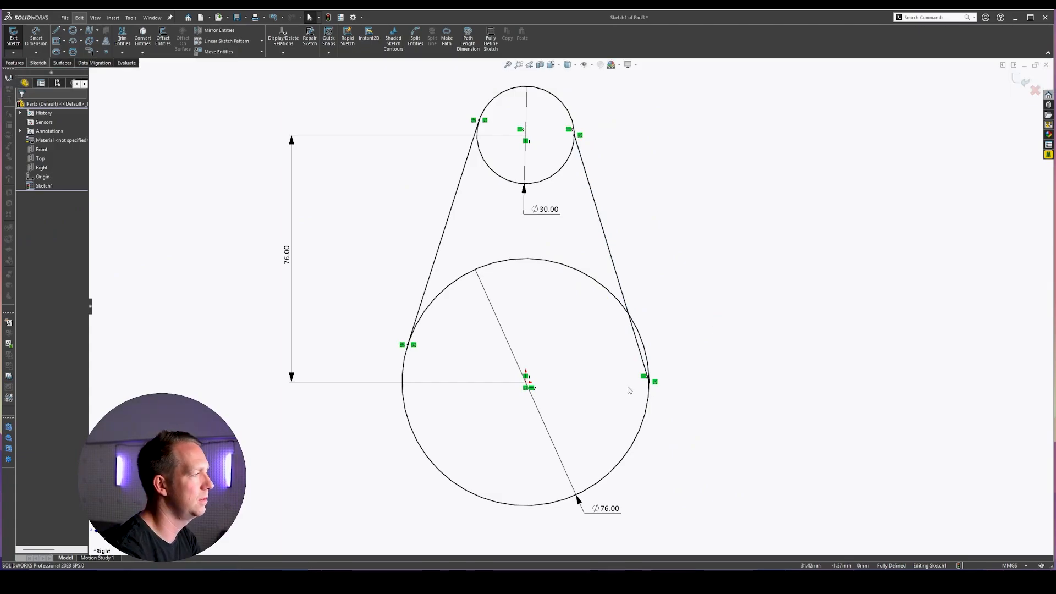
Examine the relations at both ends of the right line and compare them with those of the left tangent line
scroll(629, 391, down, 5)
click(630, 312)
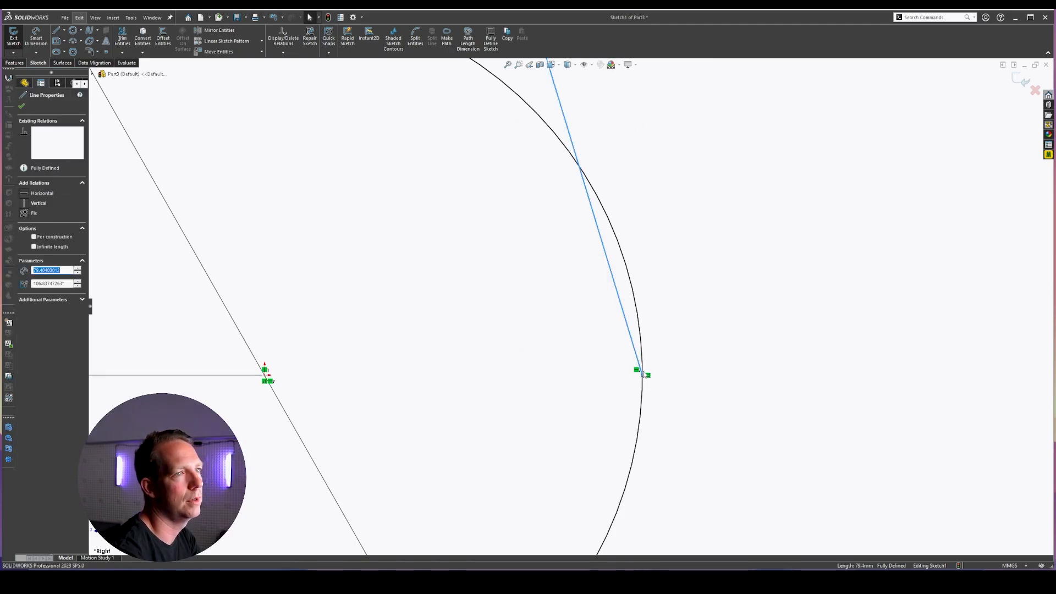
key(Escape)
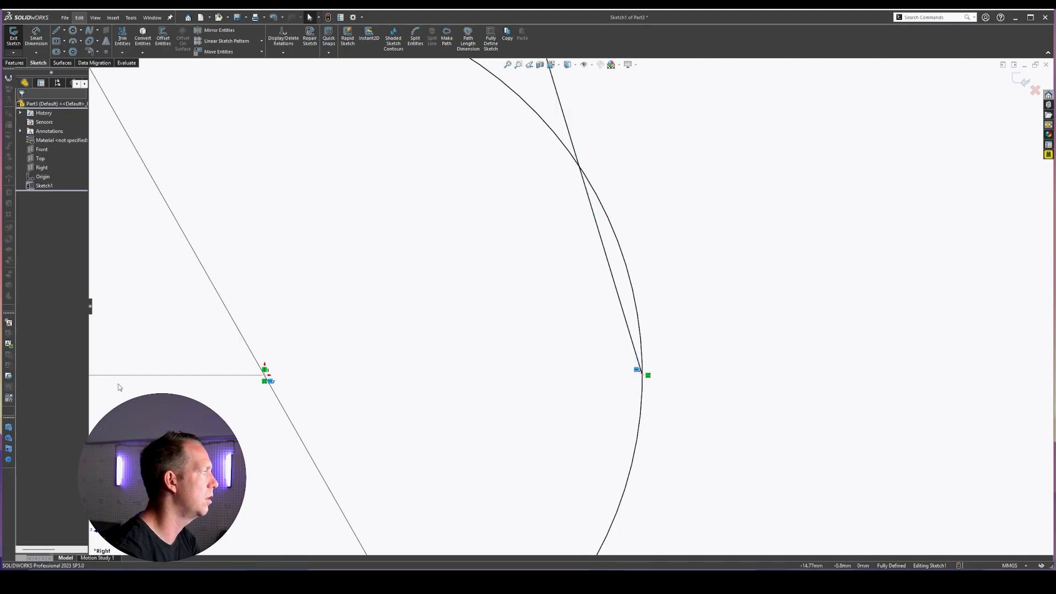
scroll(431, 282, up, 6)
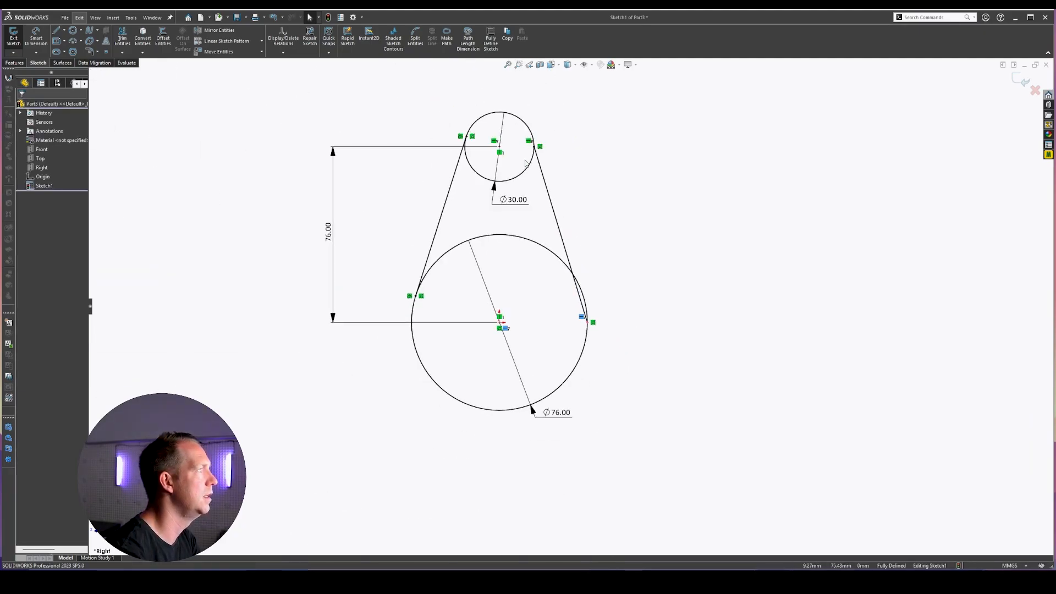
scroll(526, 163, down, 8)
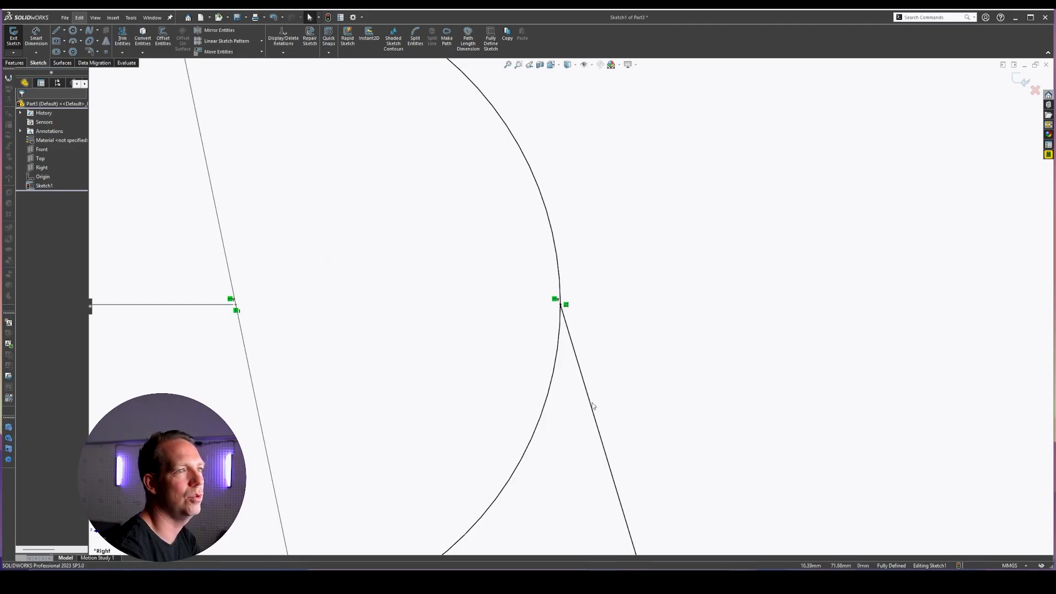
scroll(500, 321, up, 3)
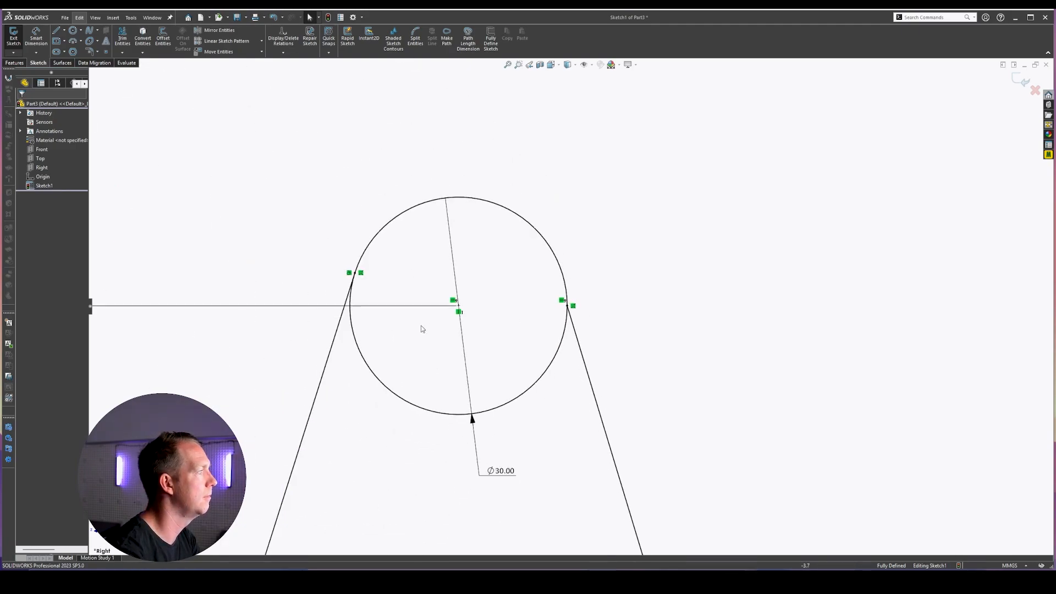
click(319, 314)
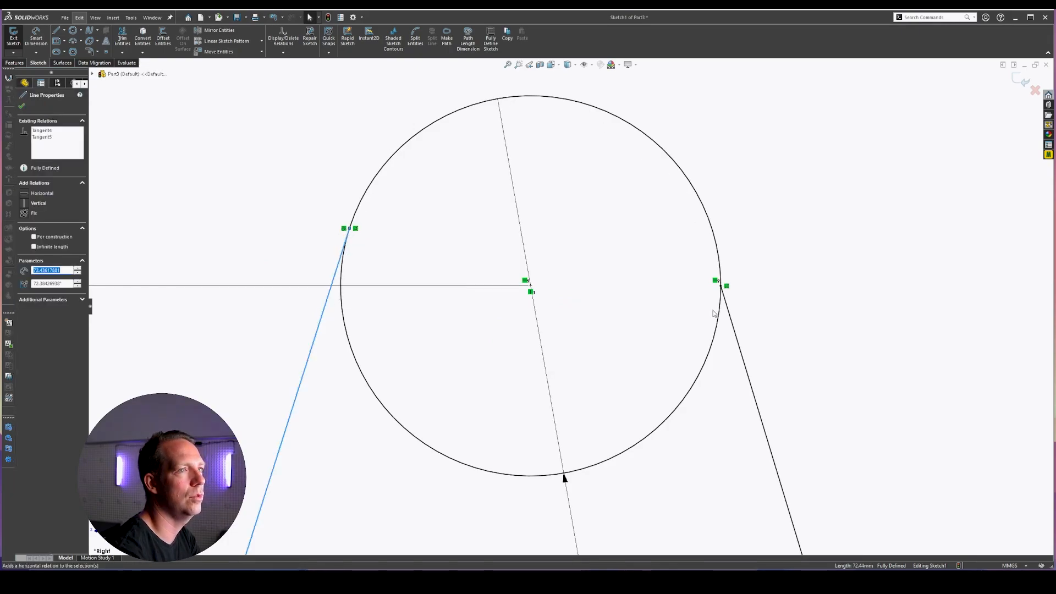
click(803, 256)
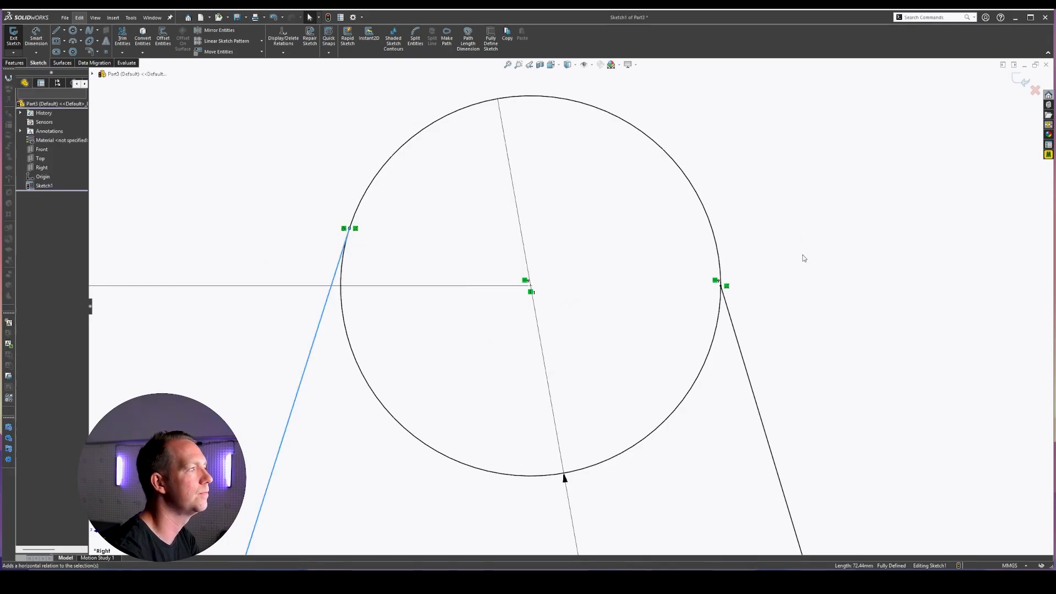
Delete the extra relation at the right line's upper endpoint and make the line tangent to the small circle
click(715, 282)
key(Delete)
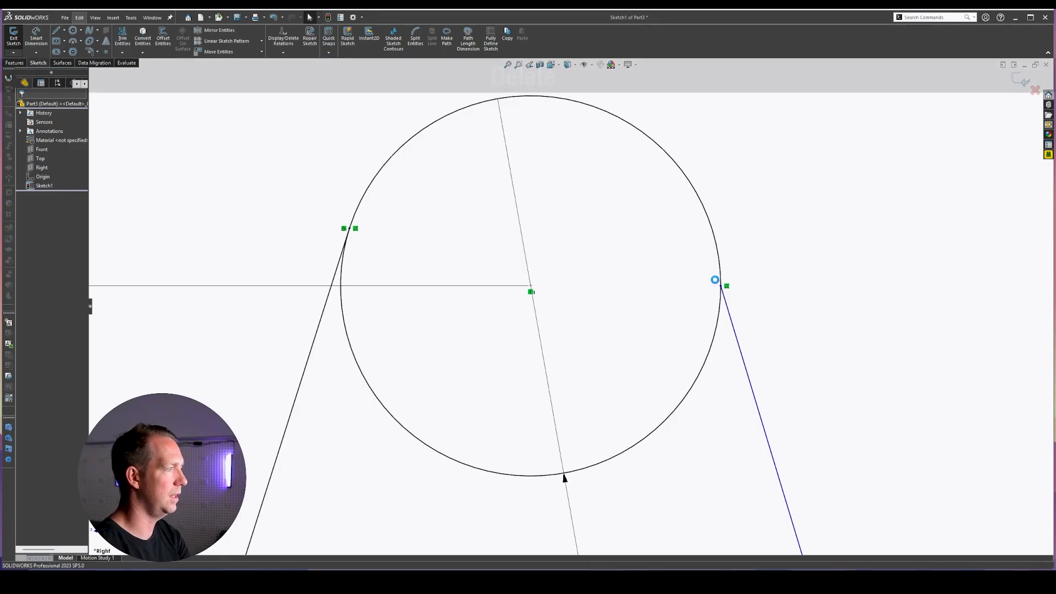
click(729, 320)
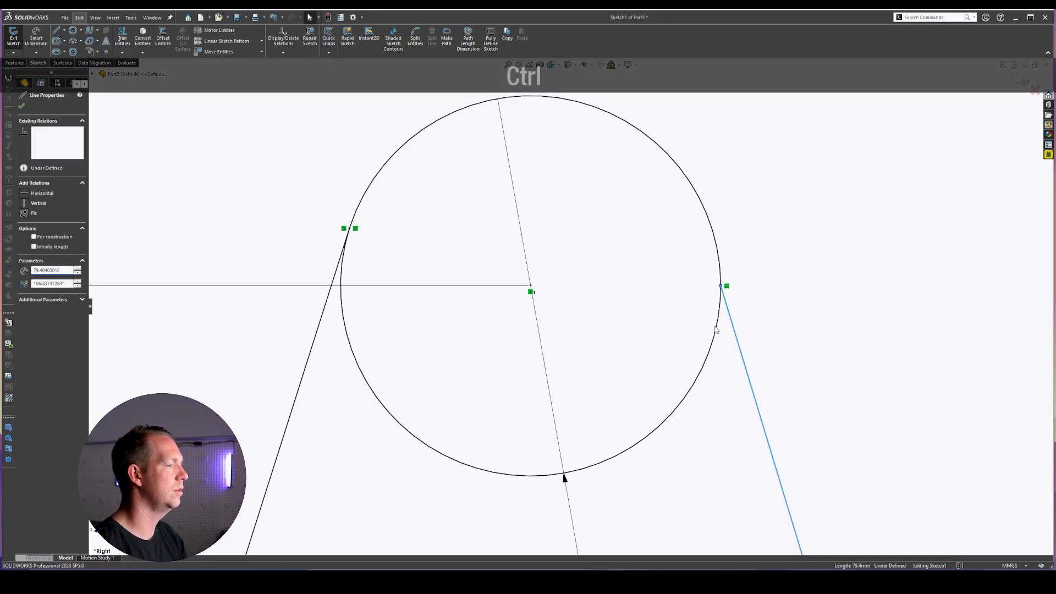
ctrl+click(716, 330)
click(740, 255)
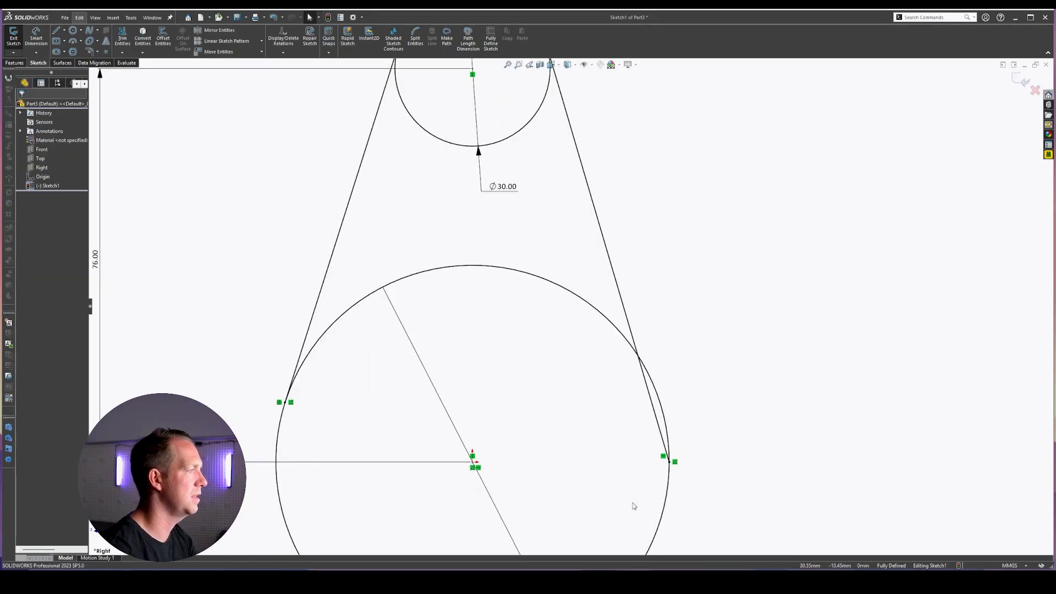
Remove the extra relation at the right line's lower endpoint and make the line tangent to the large circle
scroll(638, 484, down, 3)
click(662, 416)
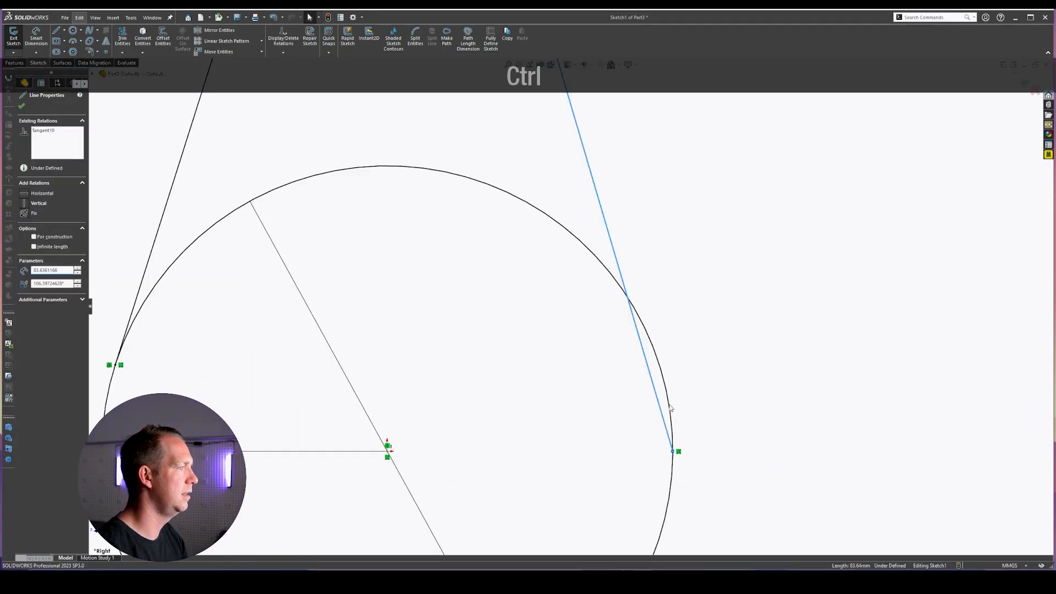
ctrl+click(669, 406)
click(40, 239)
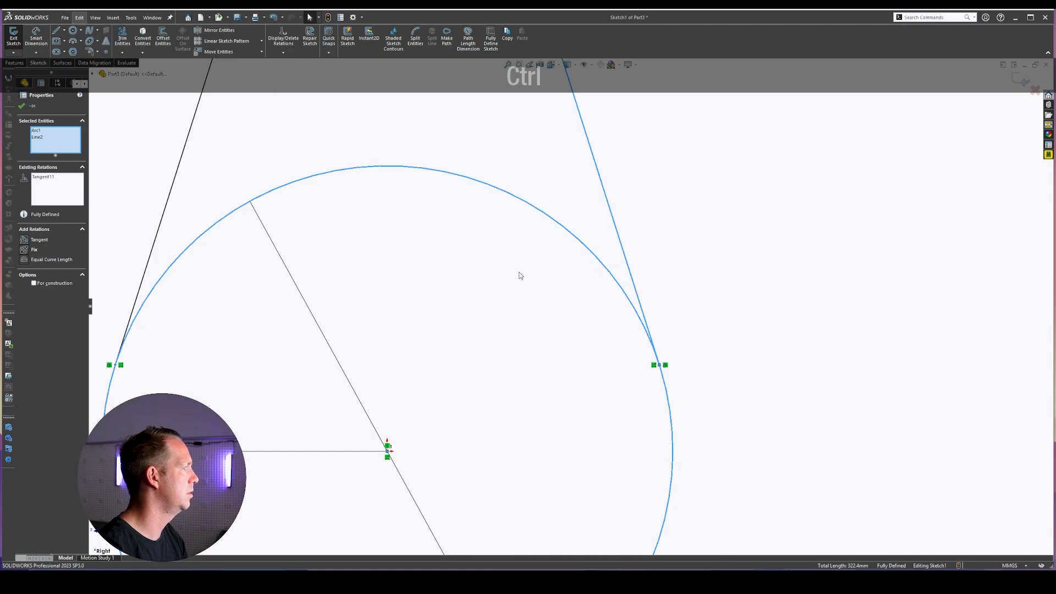
Trim the inner arcs of both circles between the tangent lines to leave one closed teardrop outline
click(519, 276)
scroll(564, 207, up, 5)
scroll(494, 247, down, 1)
key(t)
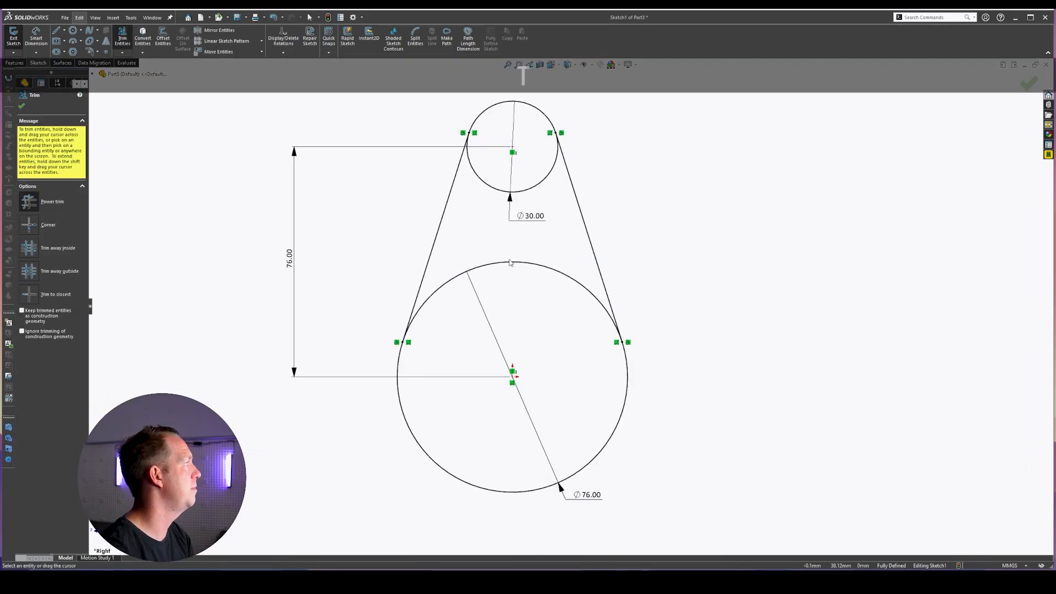
mouse_move(538, 317)
mouse_down()
mouse_move(536, 160)
mouse_move(545, 159)
mouse_up()
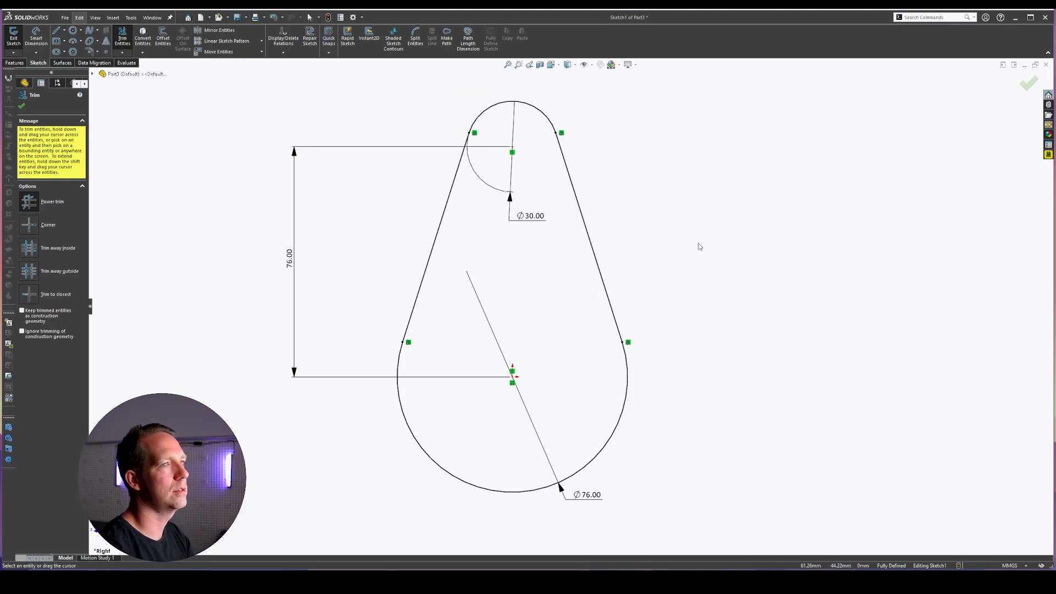
key(Escape)
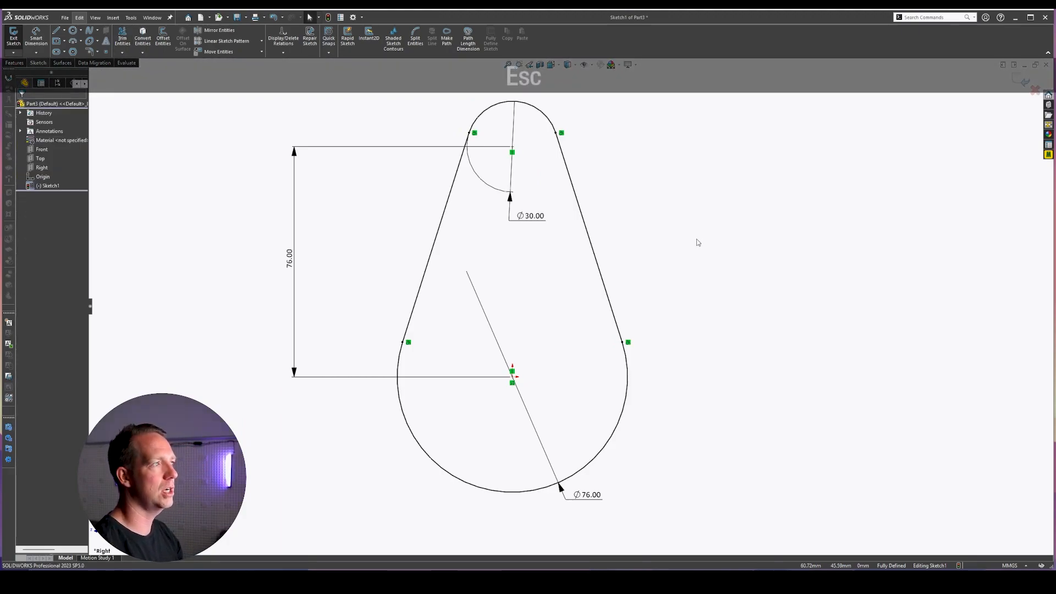
Sketch a 10 mm diameter circle centred on the small upper arc's centre
click(72, 31)
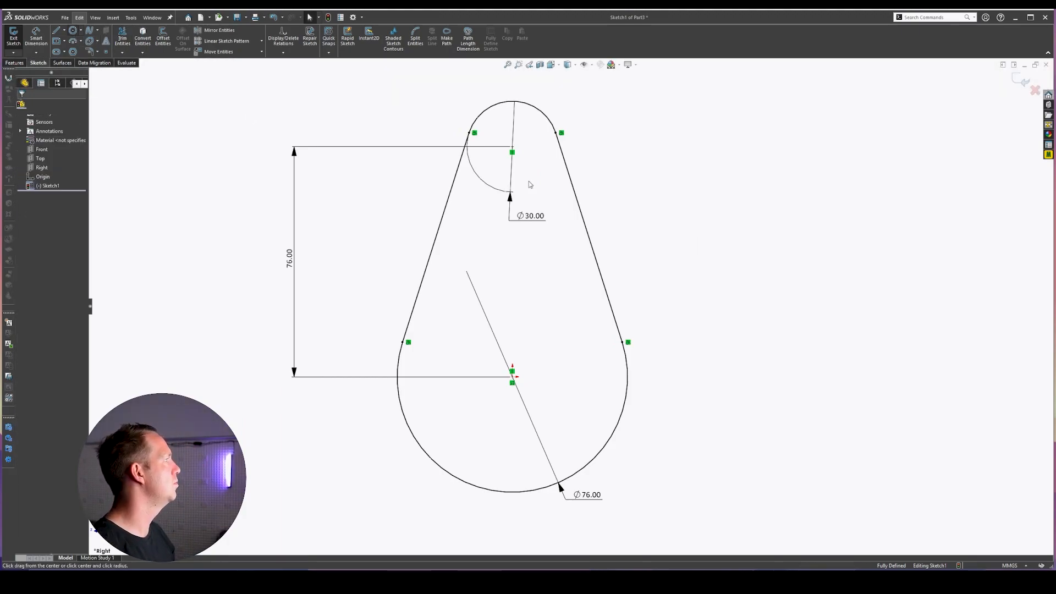
click(512, 152)
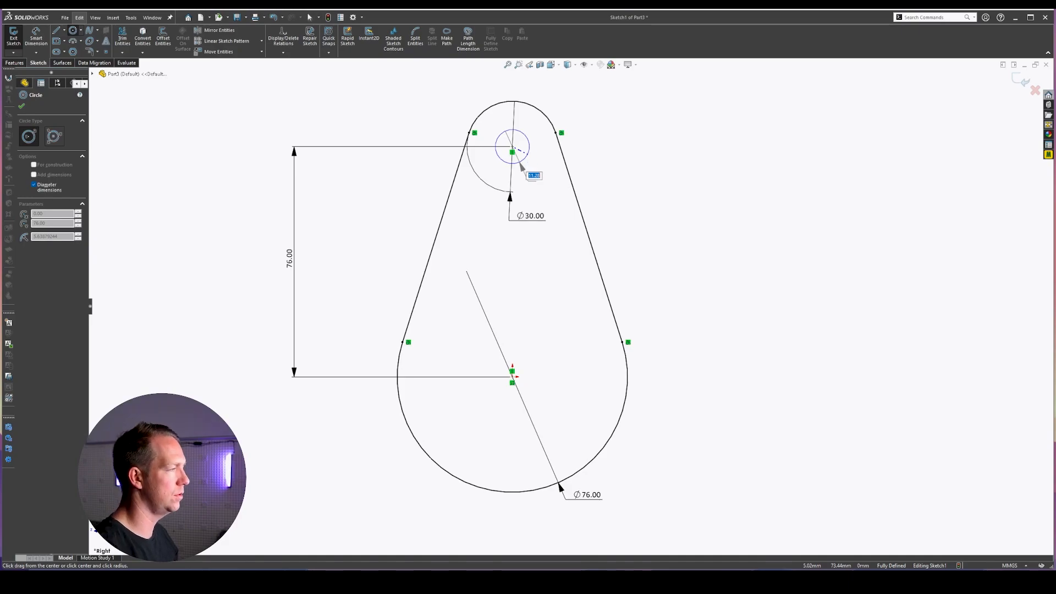
text(10)
key(Return)
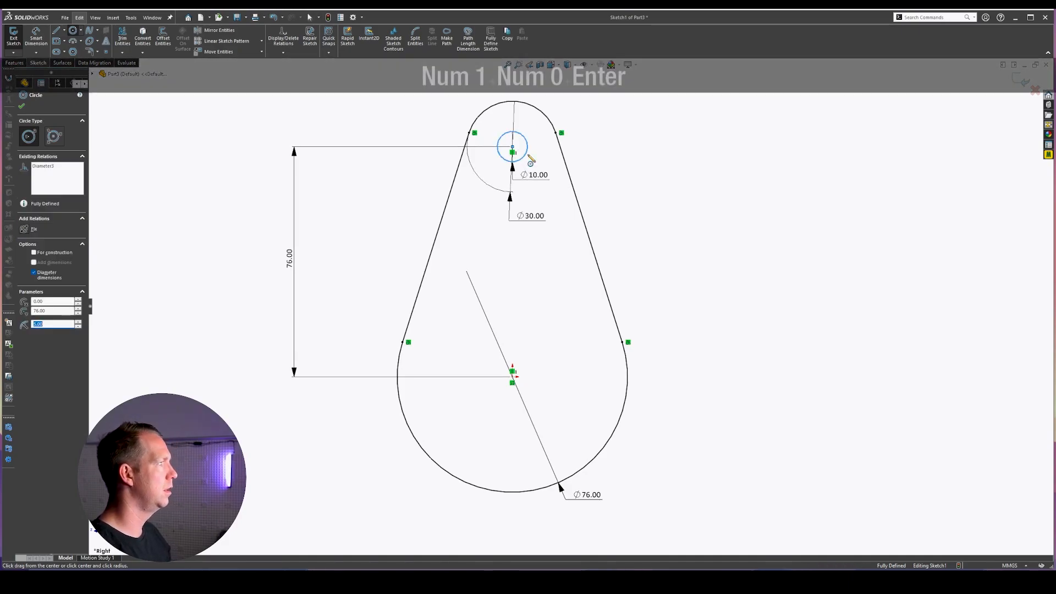
Sketch a circle centred on the origin and make it equal to the 10 mm circle
click(513, 377)
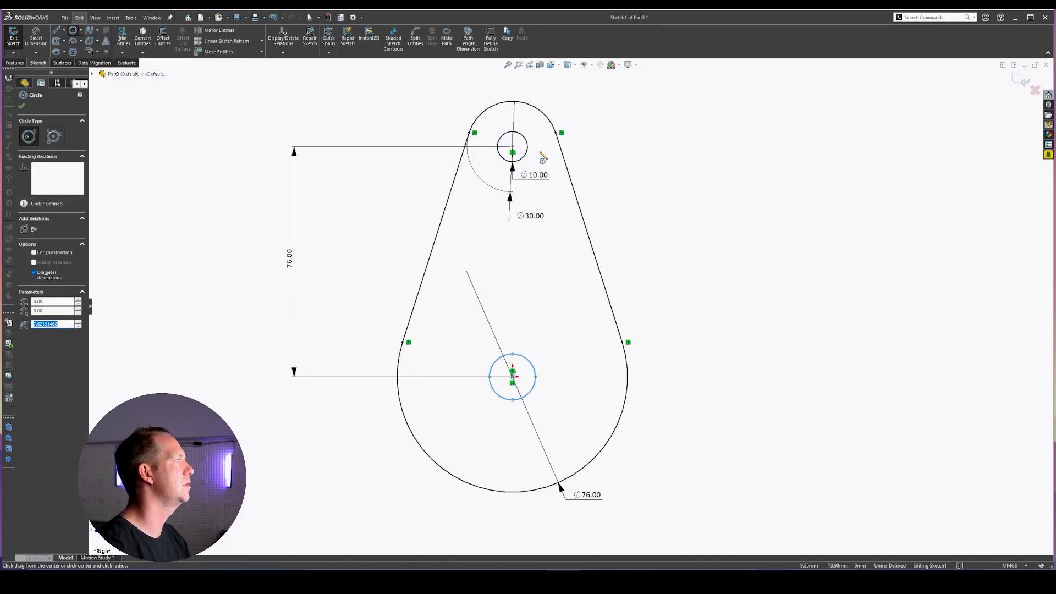
key(Escape)
click(526, 142)
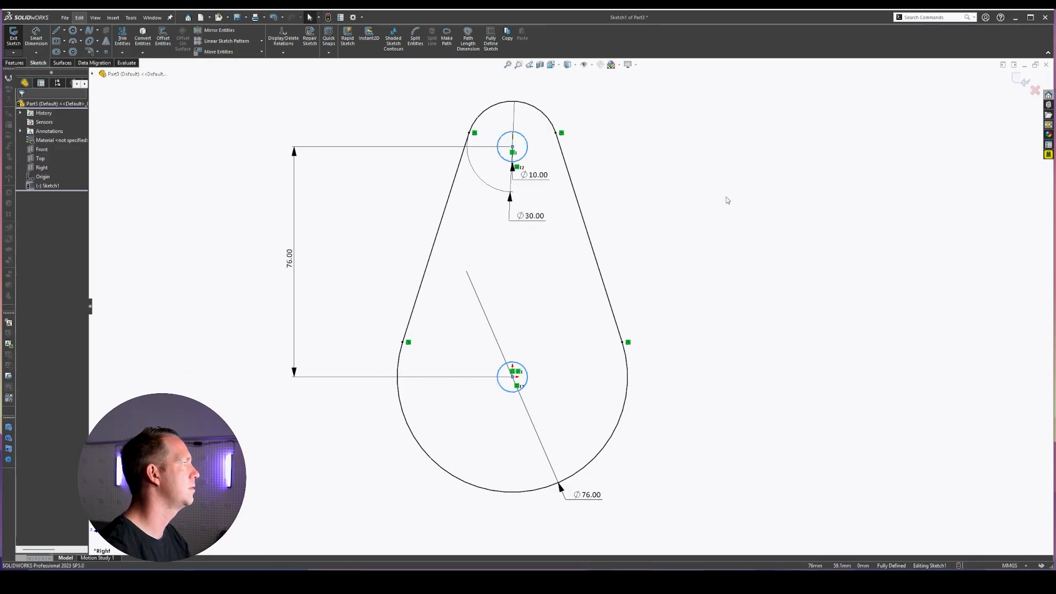
click(726, 199)
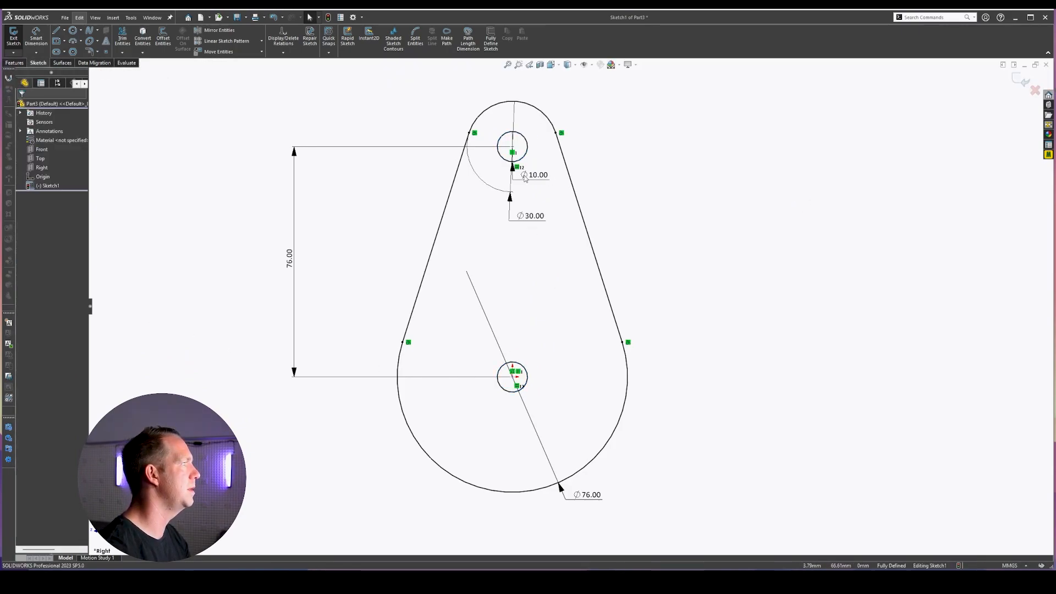
Reposition the 10 mm and 30 mm diameter dimensions outside the outline, above the small arc
drag(524, 175, 578, 84)
click(531, 215)
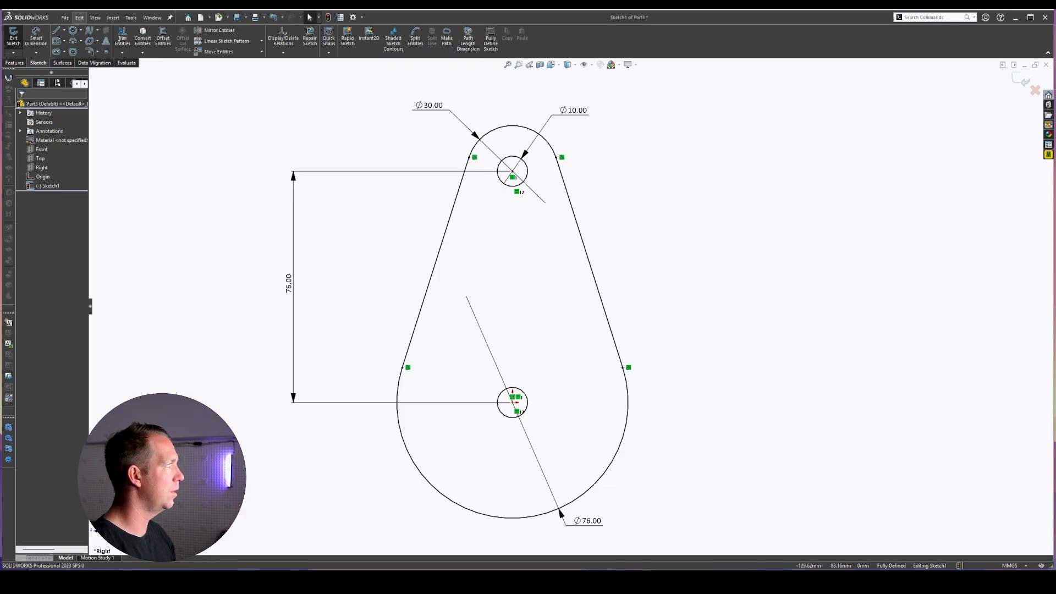
Sketch a circle about 8 mm in diameter straight below the hole at the origin, inside the large arc
click(72, 30)
scroll(547, 502, down, 3)
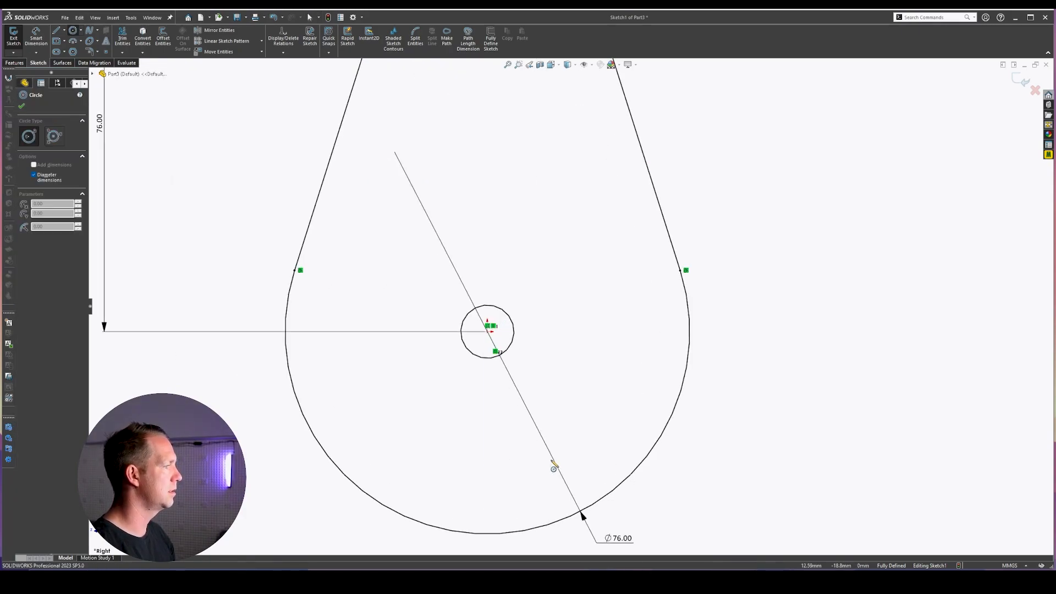
click(487, 458)
click(498, 476)
key(Escape)
key(Escape)
scroll(550, 518, up, 1)
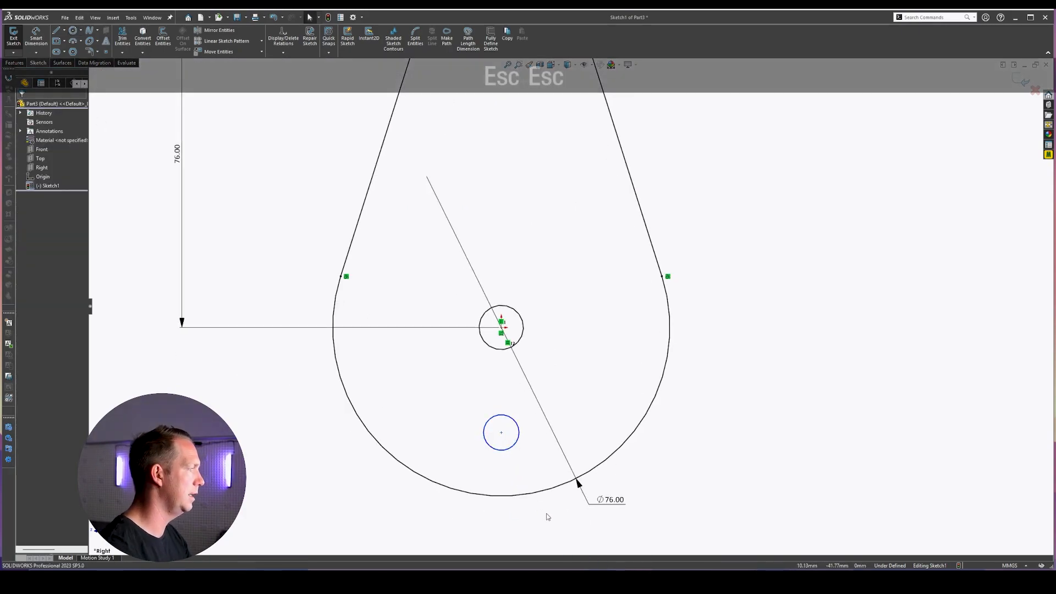
Dimension the lower circle's diameter and set it to 8 mm
right_drag(547, 516, 543, 435)
click(490, 445)
click(414, 512)
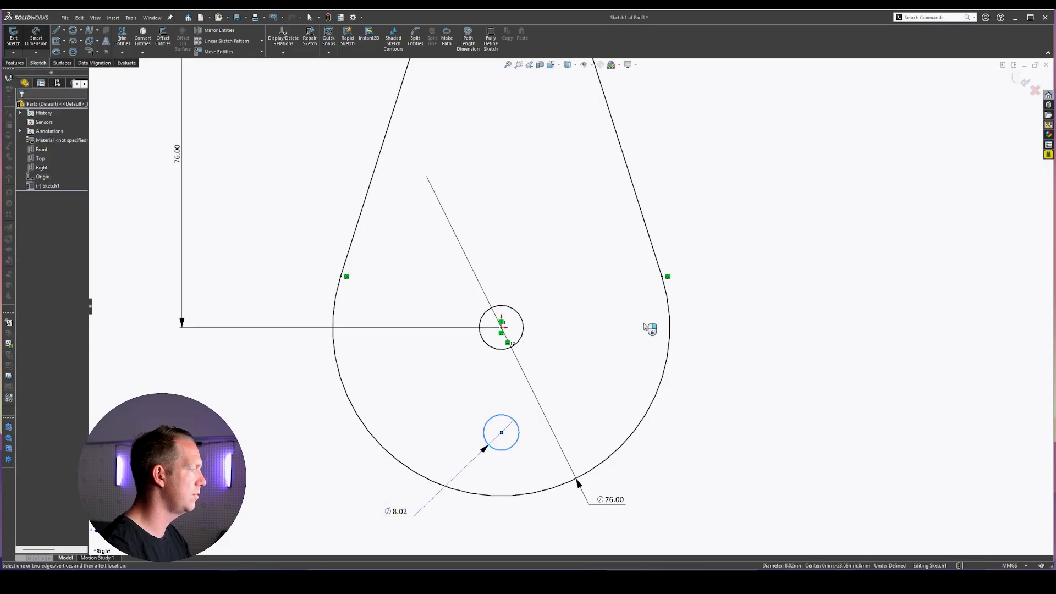
text(8)
key(Return)
scroll(518, 425, down, 2)
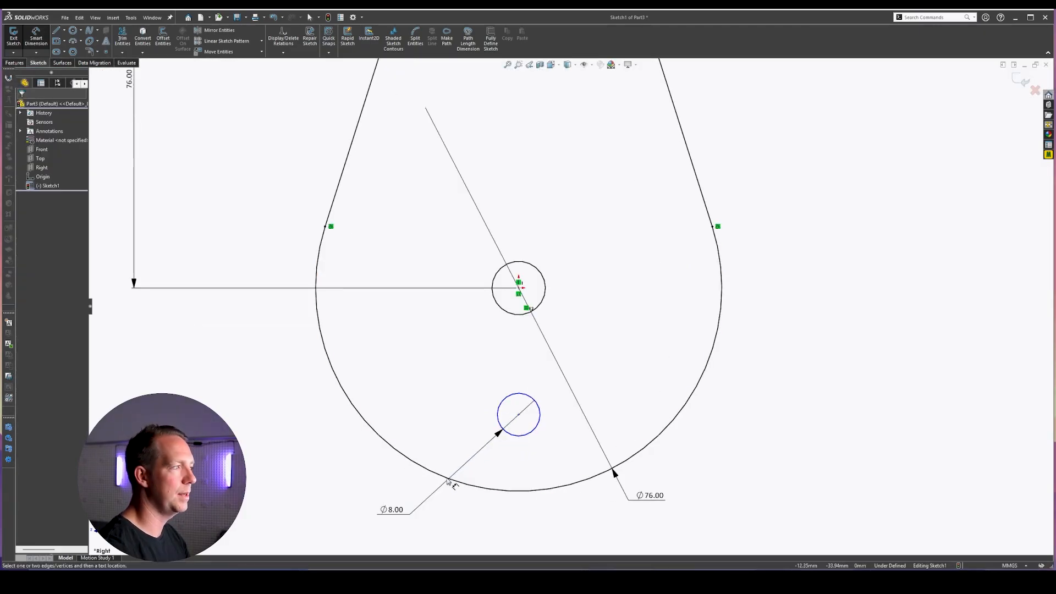
Add a Vertical relation between the 8 mm circle's centre and the origin
key(Escape)
click(519, 414)
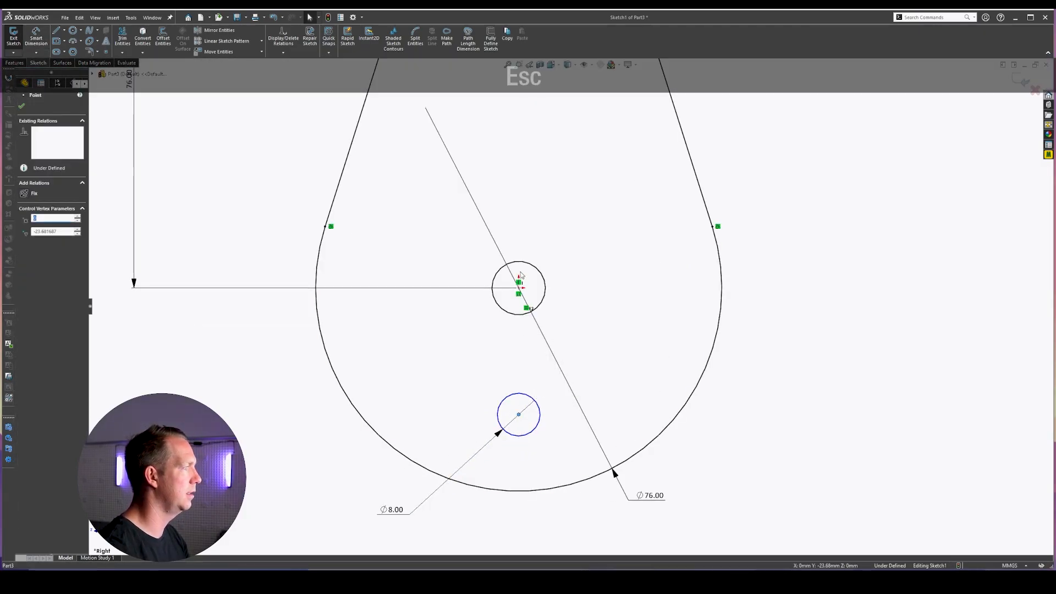
ctrl+click(519, 287)
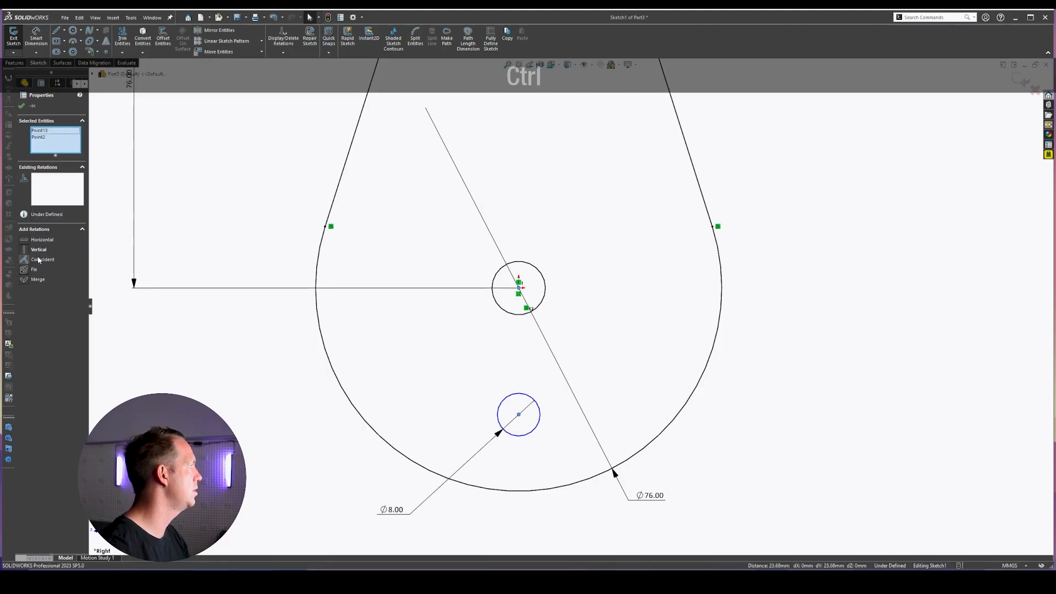
click(38, 259)
click(424, 394)
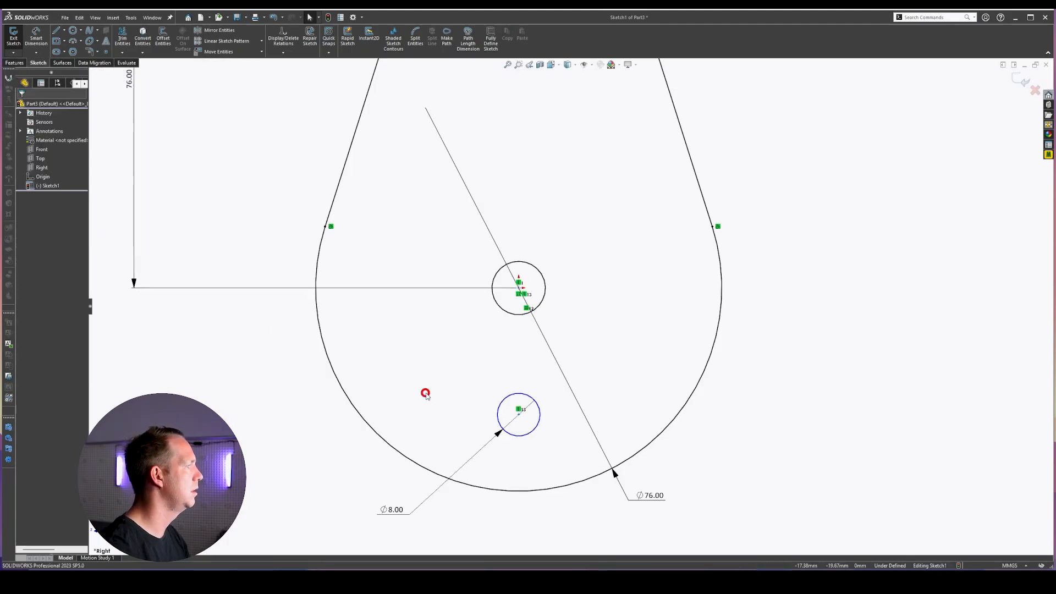
Dimension the vertical distance between the origin hole and the 8 mm circle as 20 mm
click(512, 312)
click(514, 394)
click(445, 352)
text(20)
key(Return)
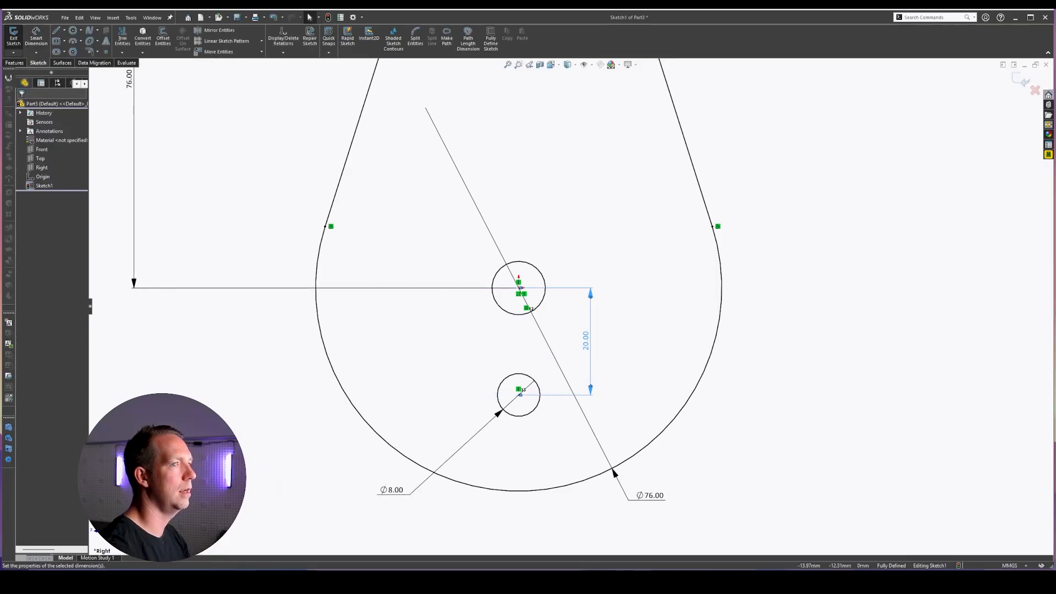
scroll(645, 264, up, 3)
scroll(646, 263, down, 2)
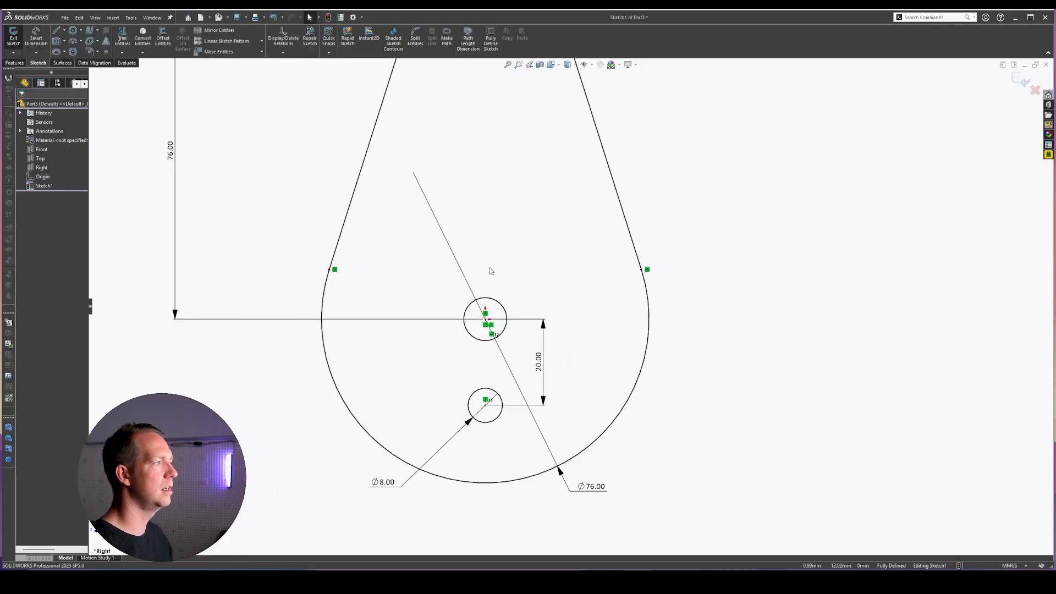
click(493, 393)
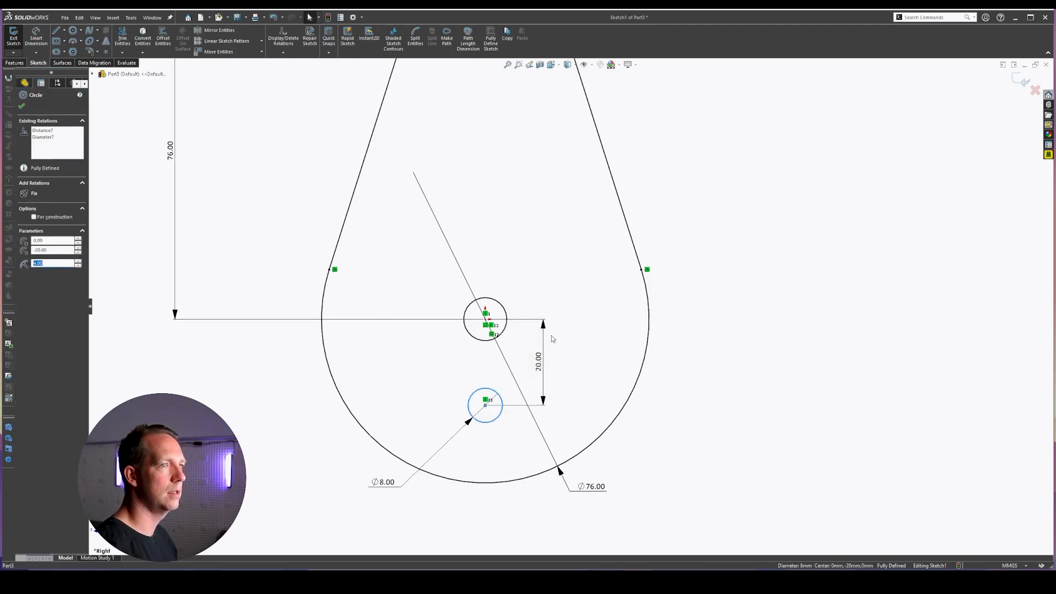
key(Escape)
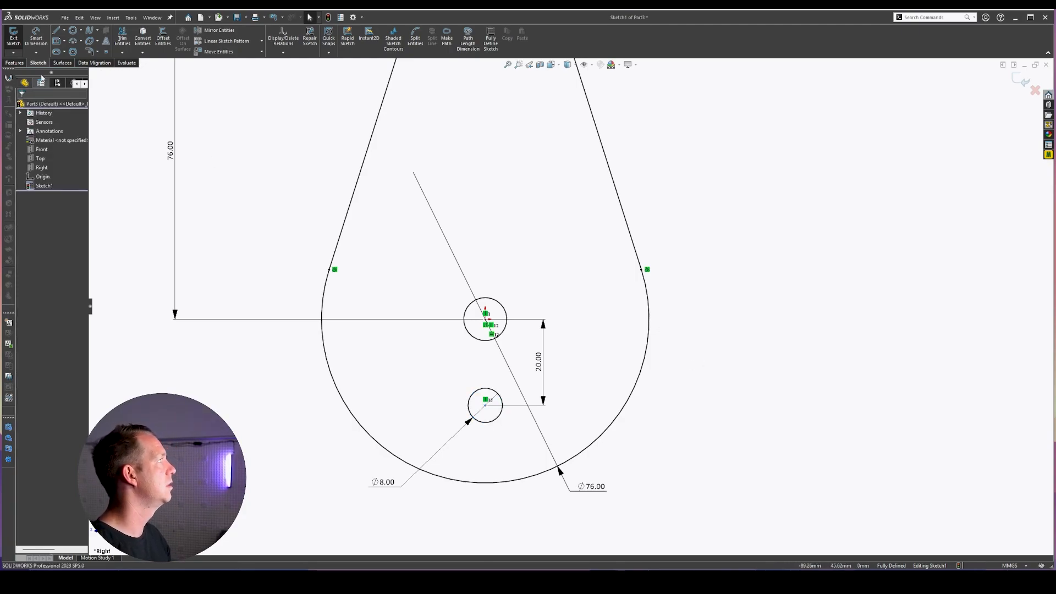
Start a Circular Sketch Pattern of the 8 mm circle about the origin, equally spaced over 360 degrees
click(262, 42)
click(238, 62)
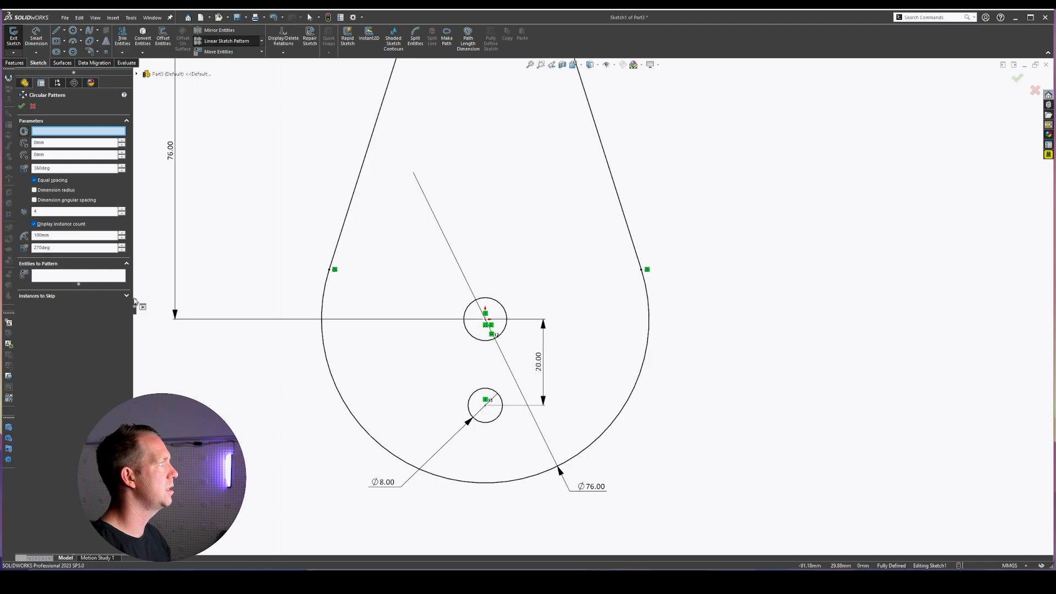
click(60, 131)
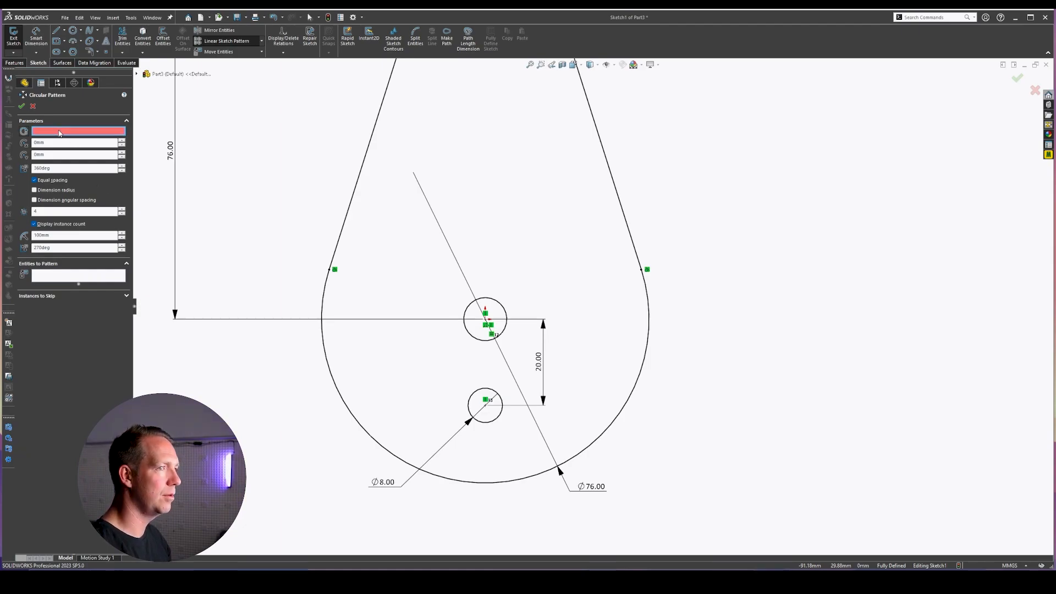
click(487, 325)
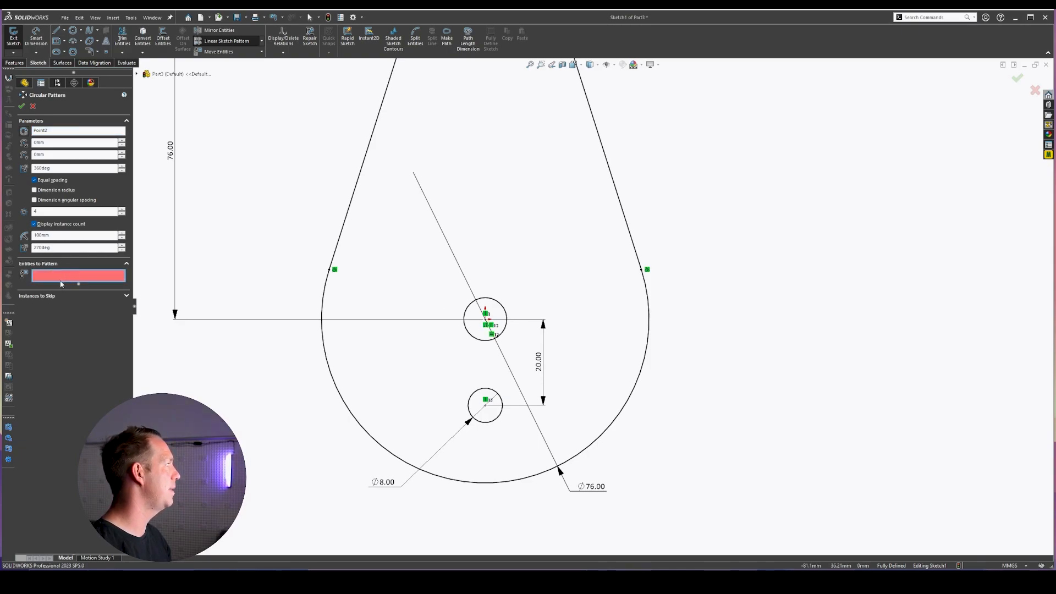
click(499, 423)
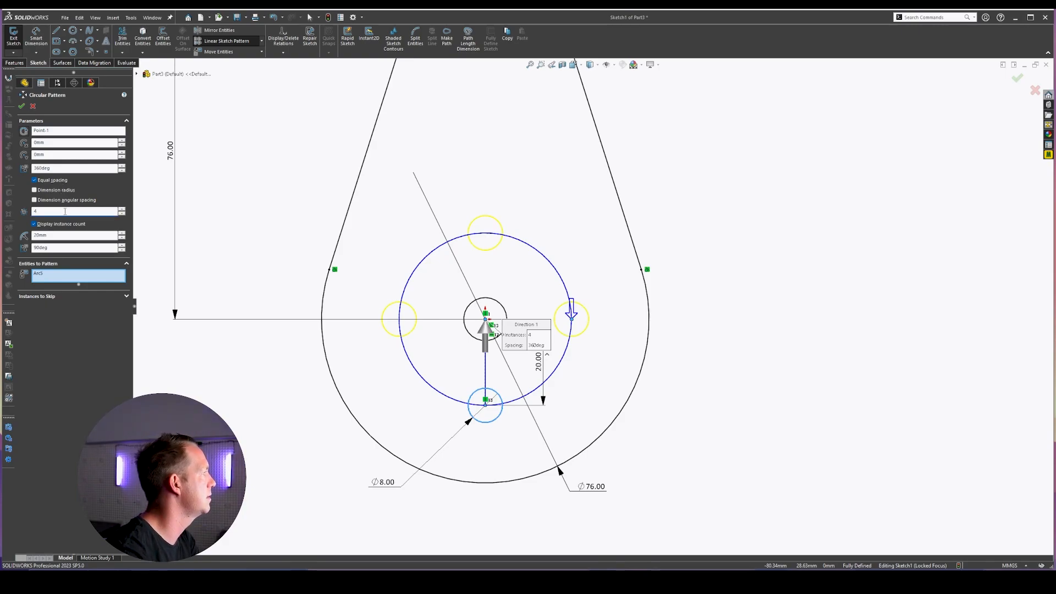
Try larger instance counts for the circular pattern and set the count to 5
click(122, 209)
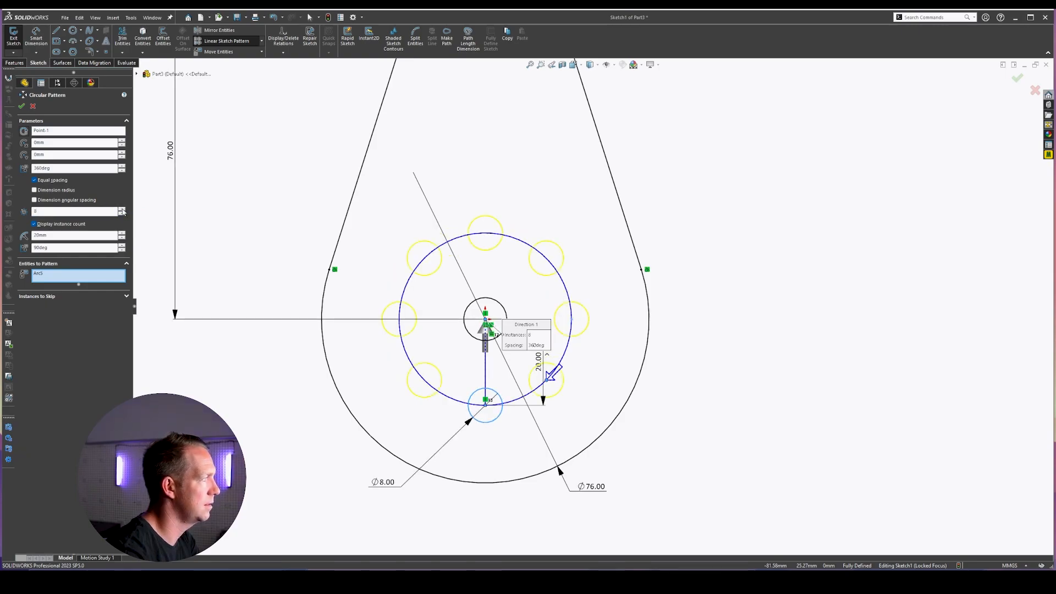
click(122, 210)
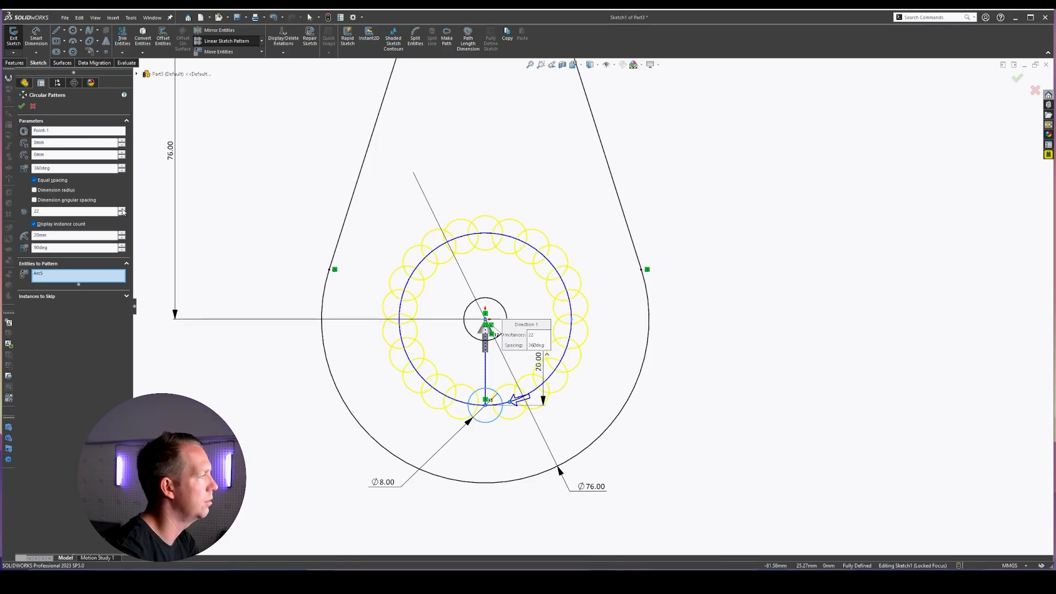
double_click(81, 210)
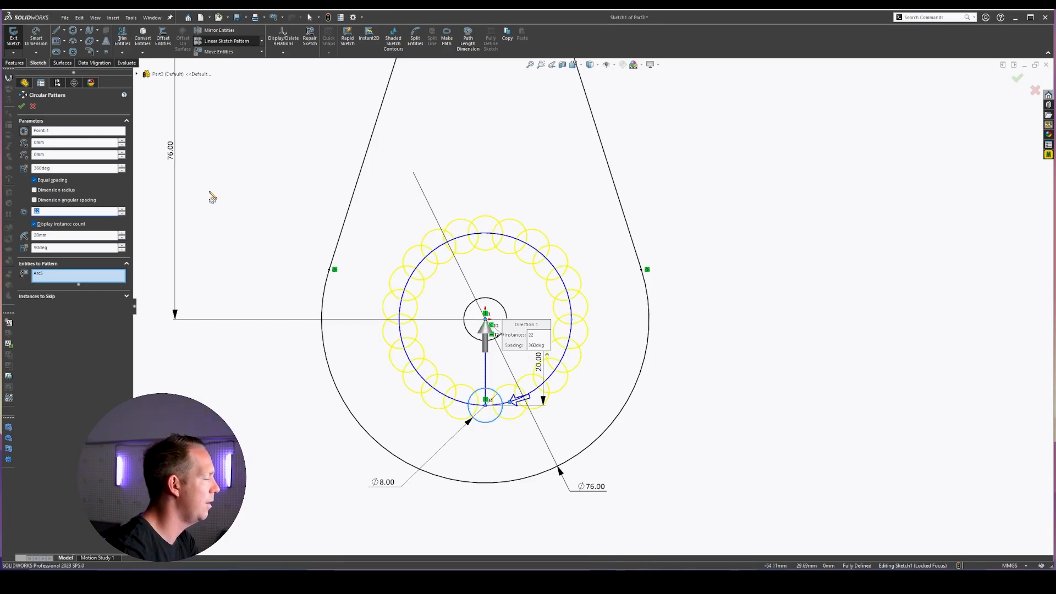
text(5)
key(Return)
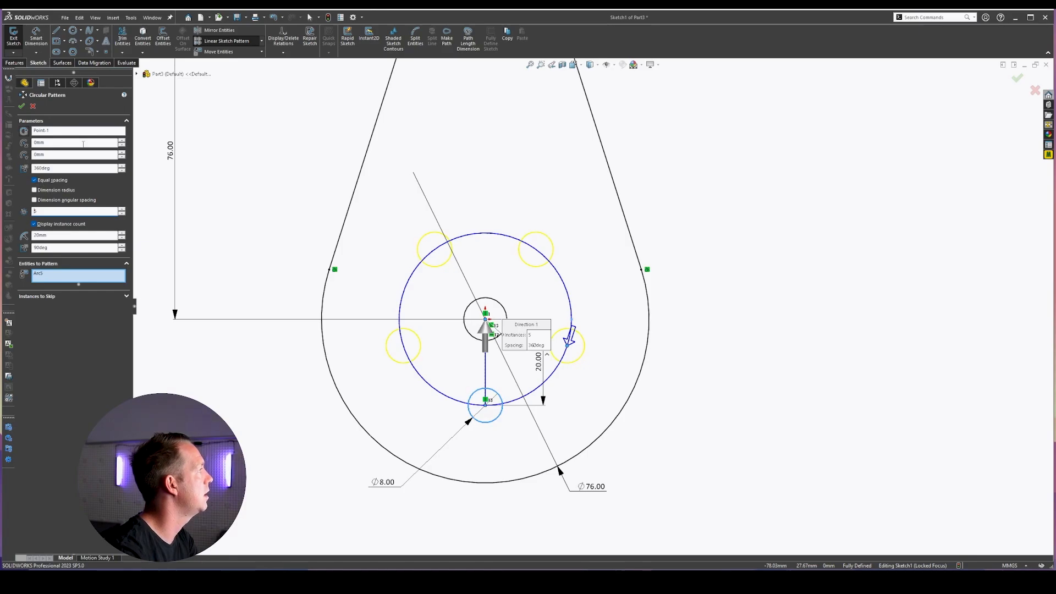
Try skipping the two upper instances of the circular pattern and restore both of them
click(54, 297)
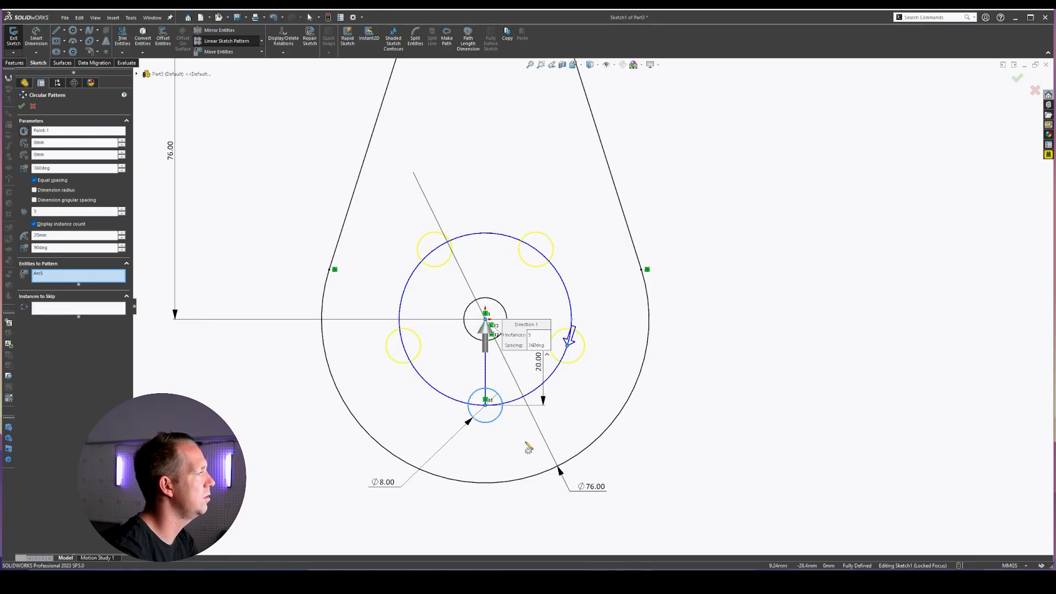
scroll(448, 326, down, 3)
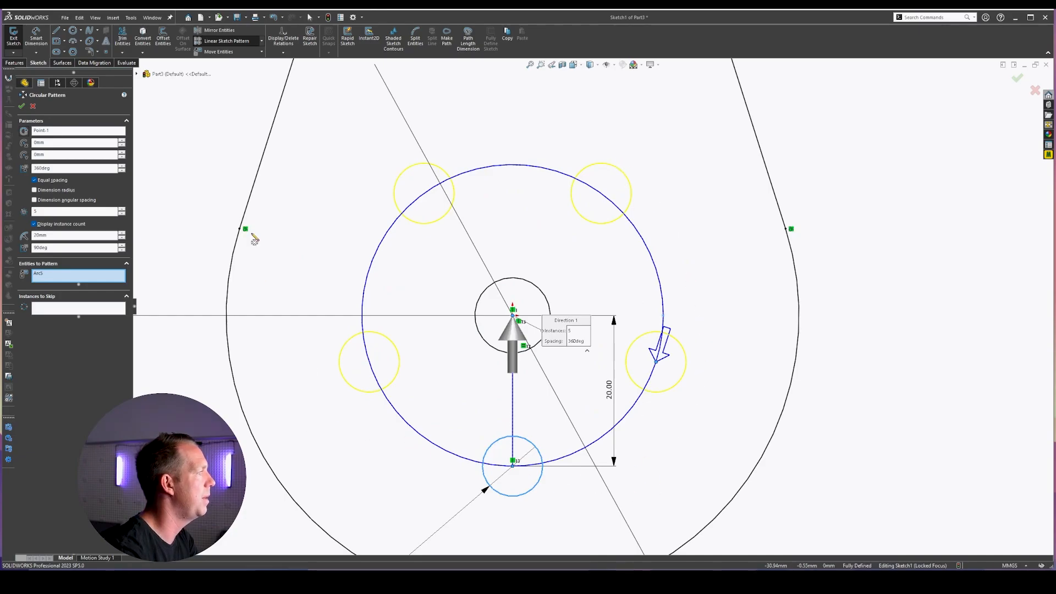
click(94, 310)
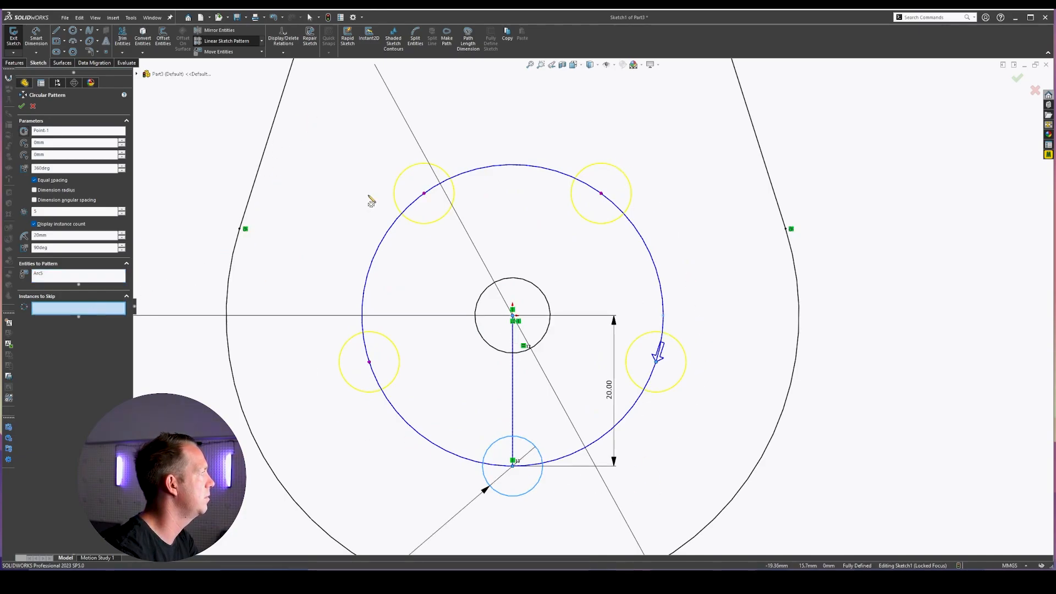
click(424, 194)
click(601, 194)
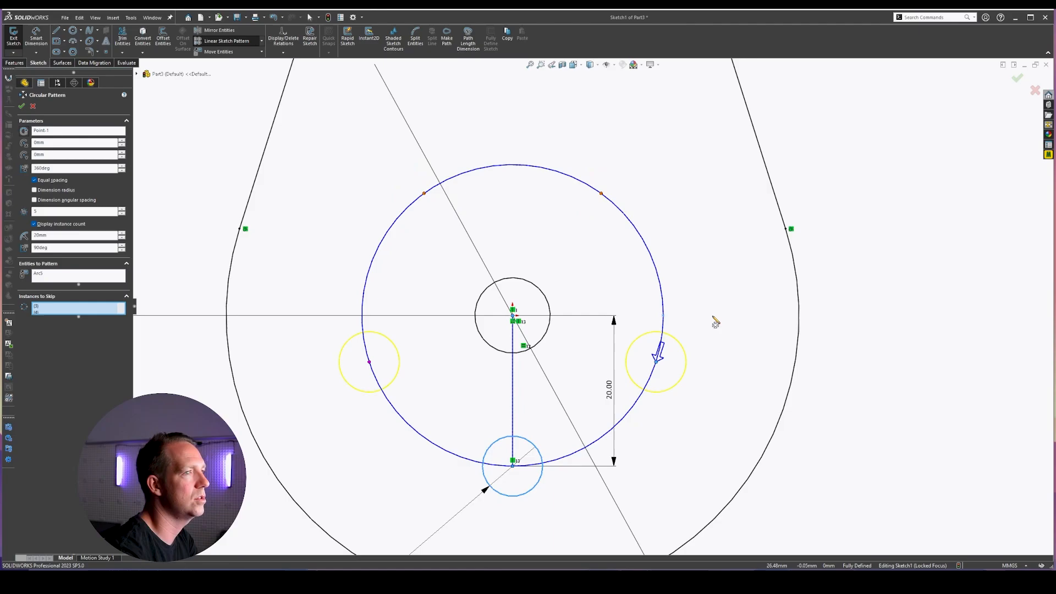
click(601, 194)
click(425, 194)
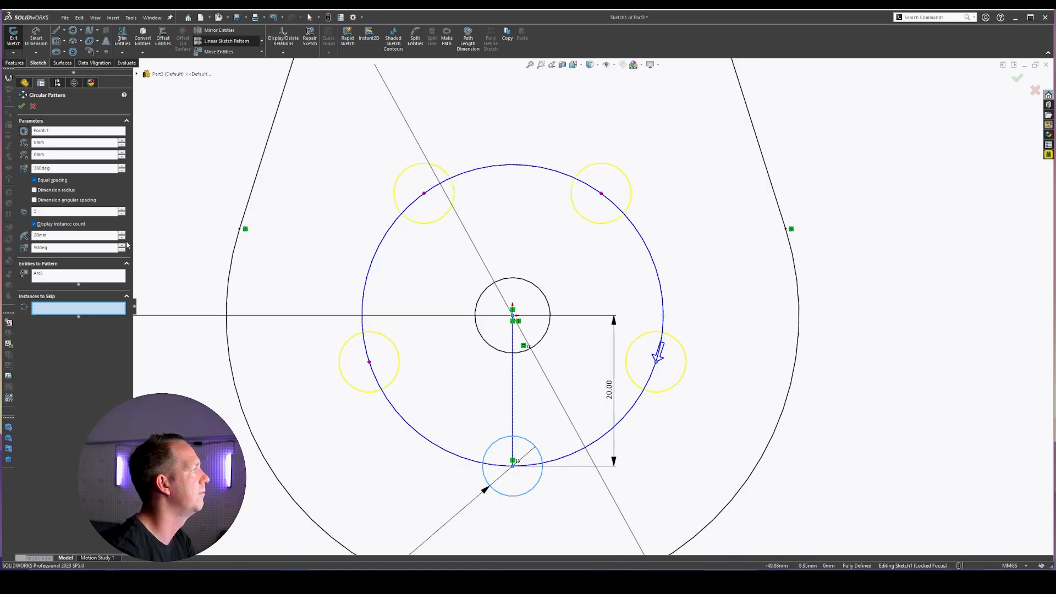
Apply the five-instance circular pattern and check which circles its pattern relation links
scroll(659, 401, up, 3)
scroll(643, 389, down, 1)
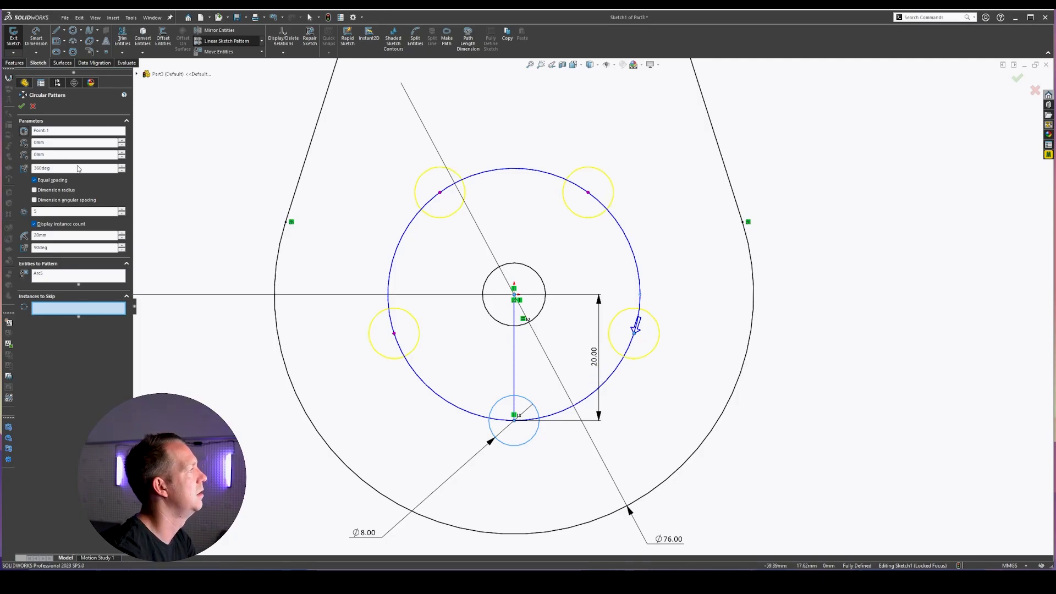
click(22, 107)
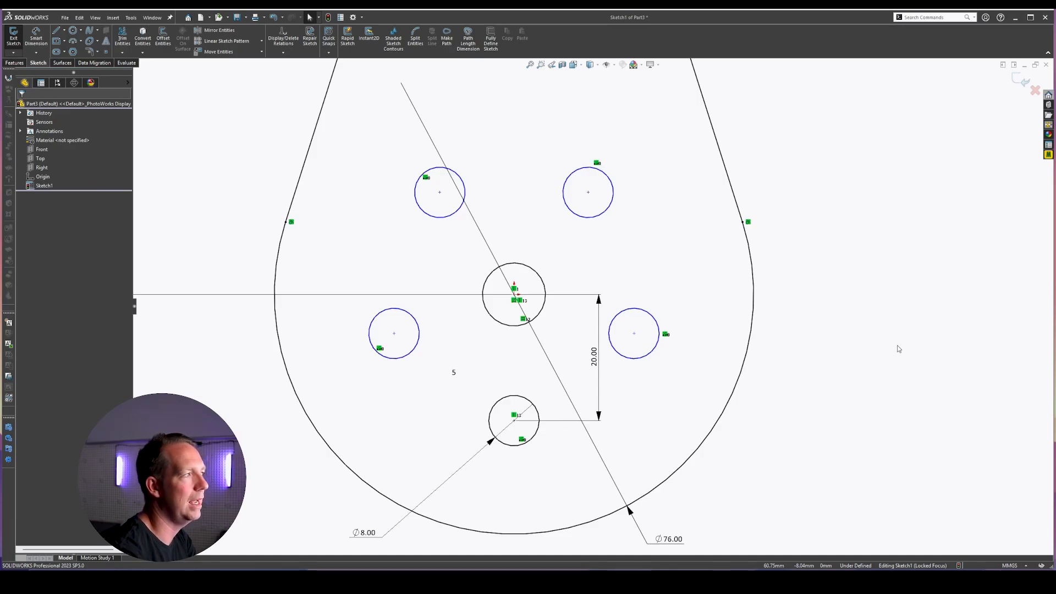
click(666, 335)
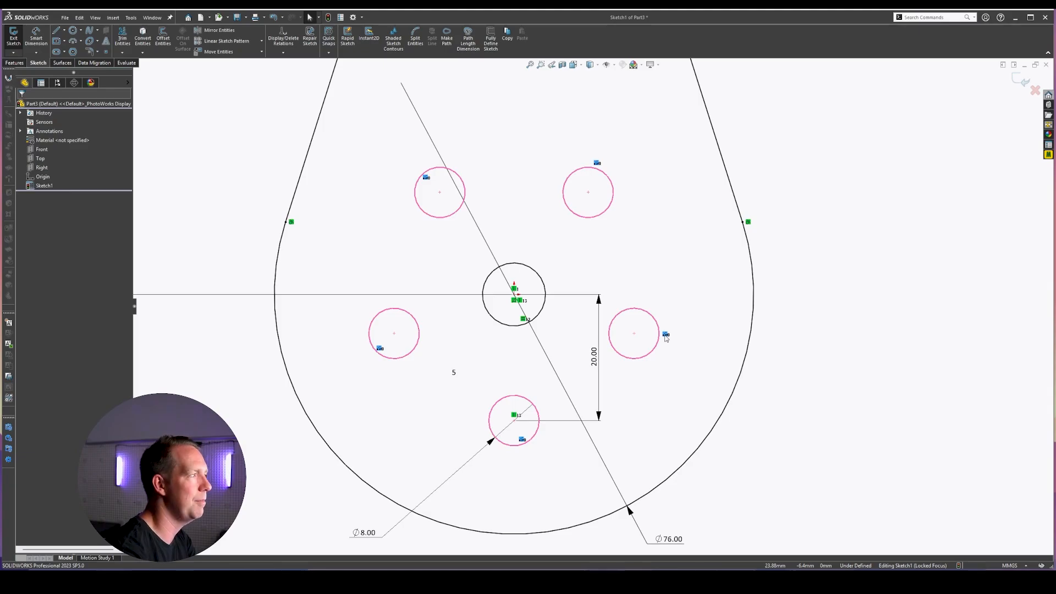
click(633, 247)
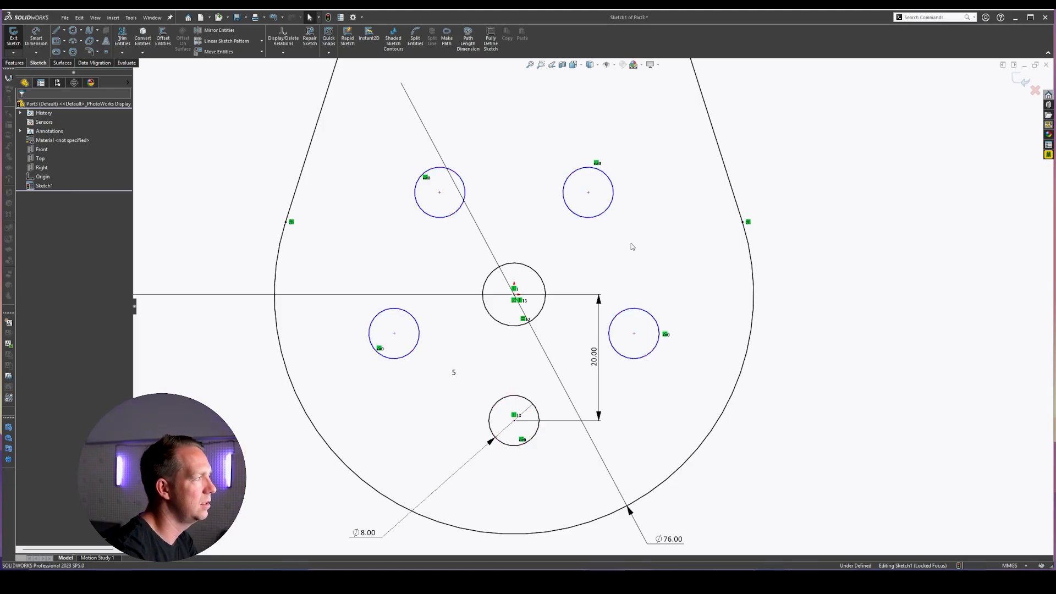
Test the circle pattern's freedom by moving one instance, and attach the pattern's centre point to the origin
click(588, 194)
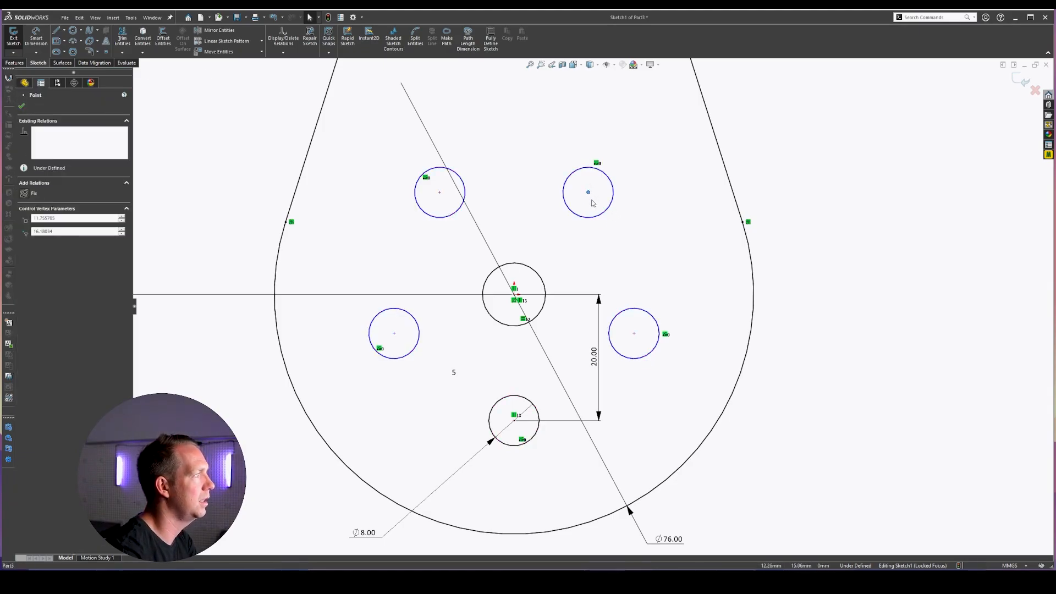
drag(593, 203, 675, 161)
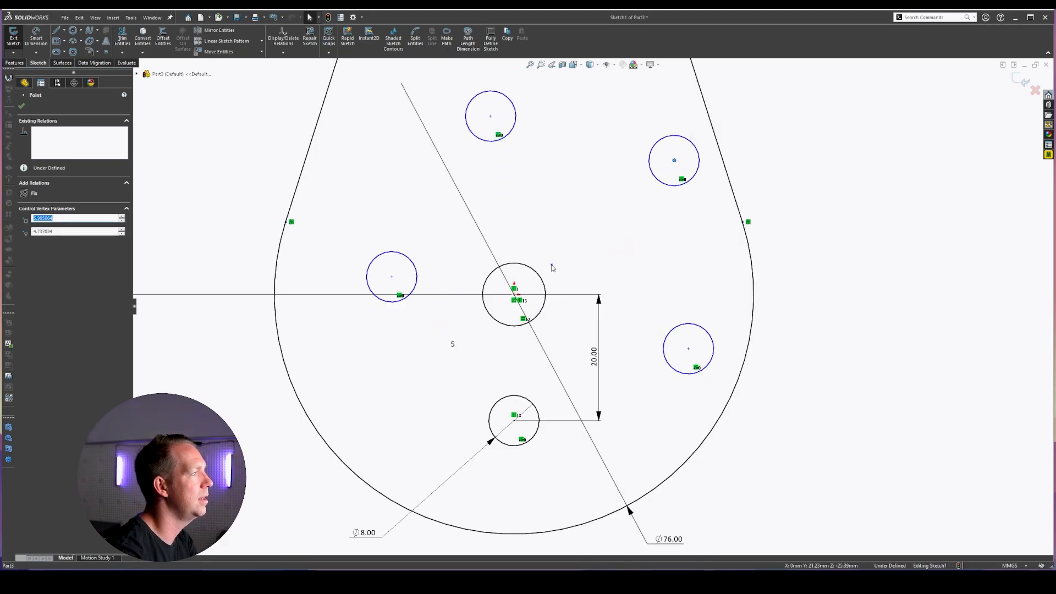
drag(553, 268, 514, 296)
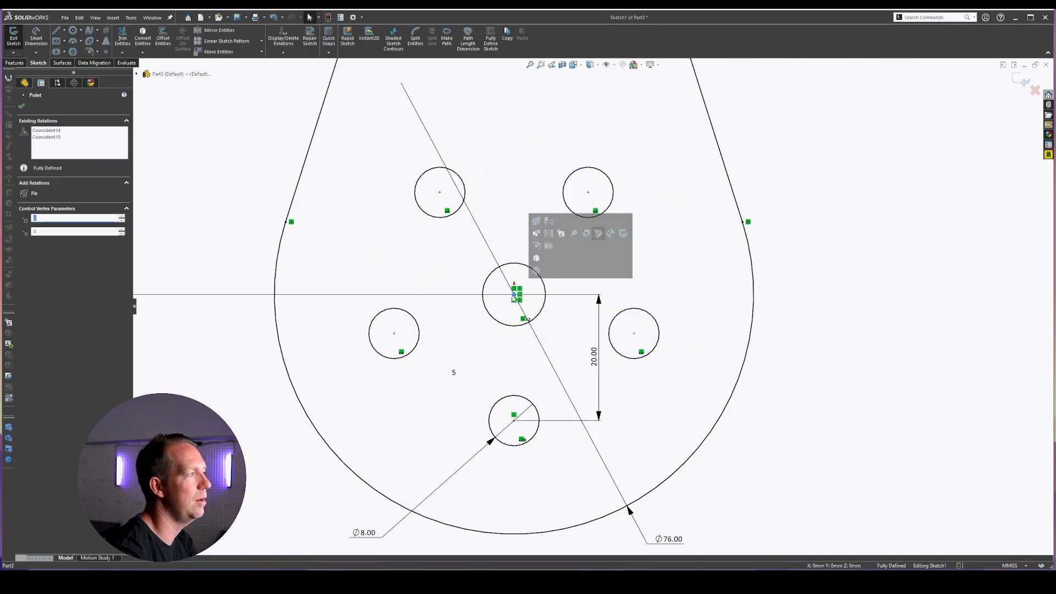
click(689, 315)
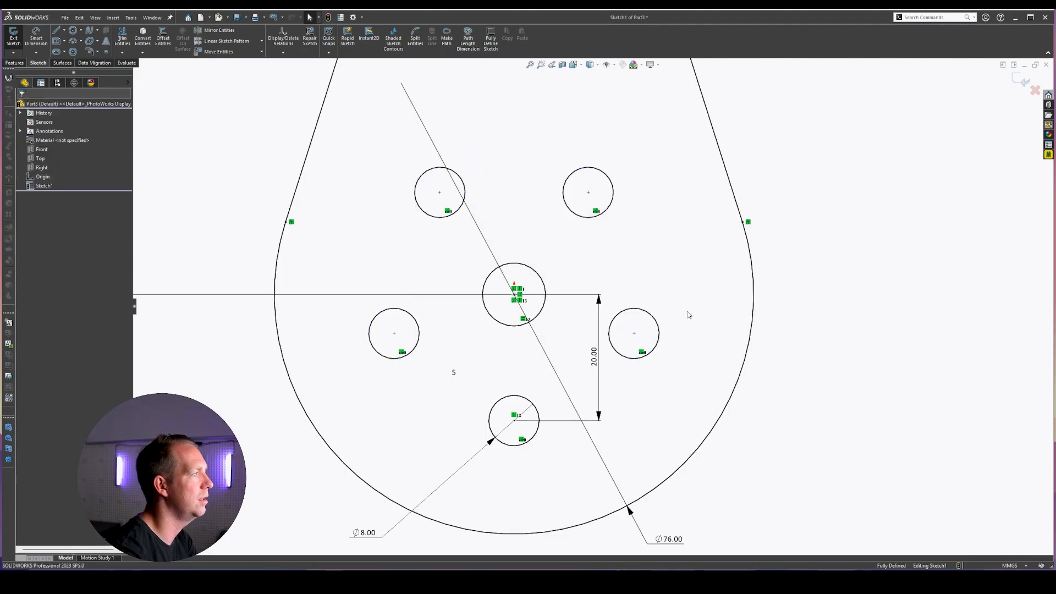
Extrude the teardrop sketch with its holes to a blind depth of 2 mm and save the part as P03
click(18, 45)
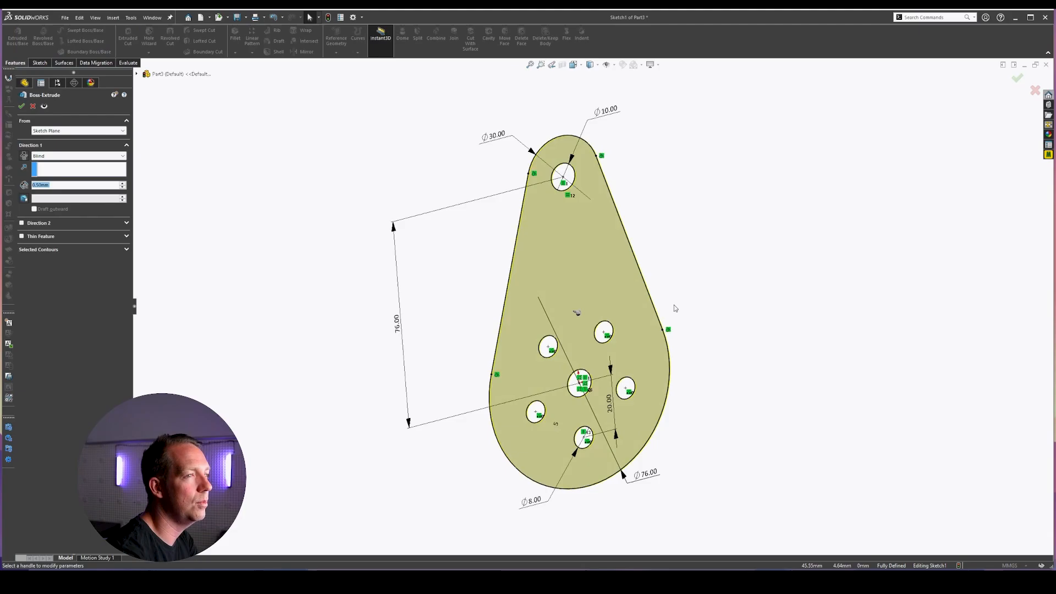
text(2)
key(Return)
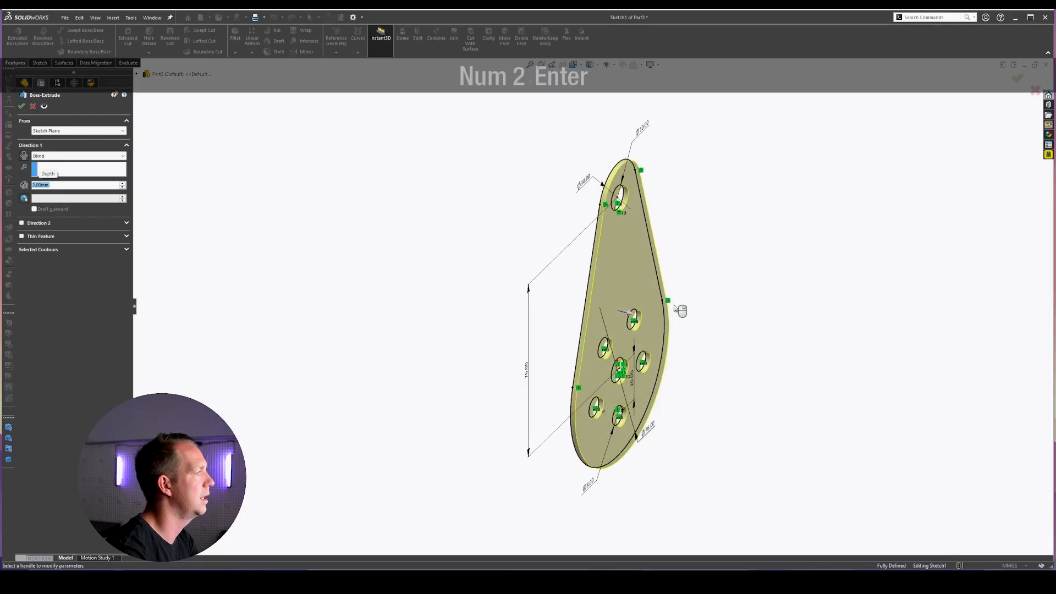
key(Return)
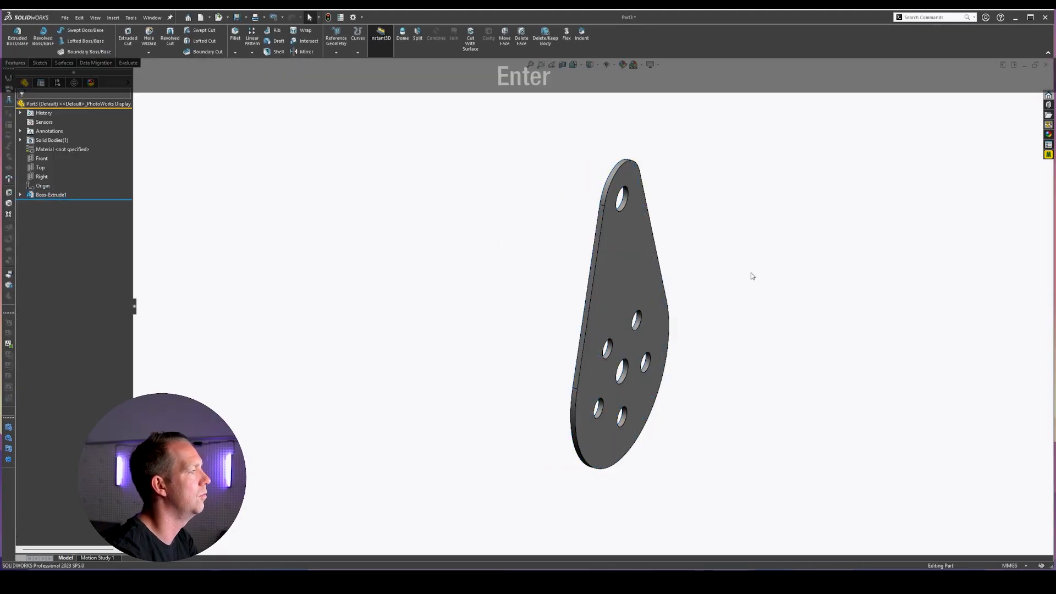
click(237, 17)
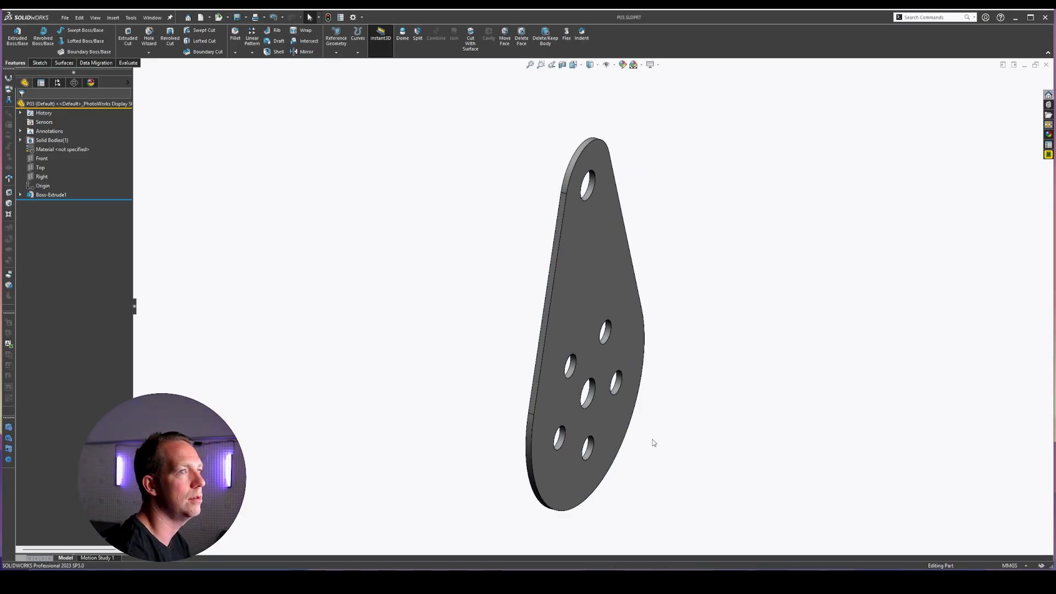
key(ctrl+bracketright)
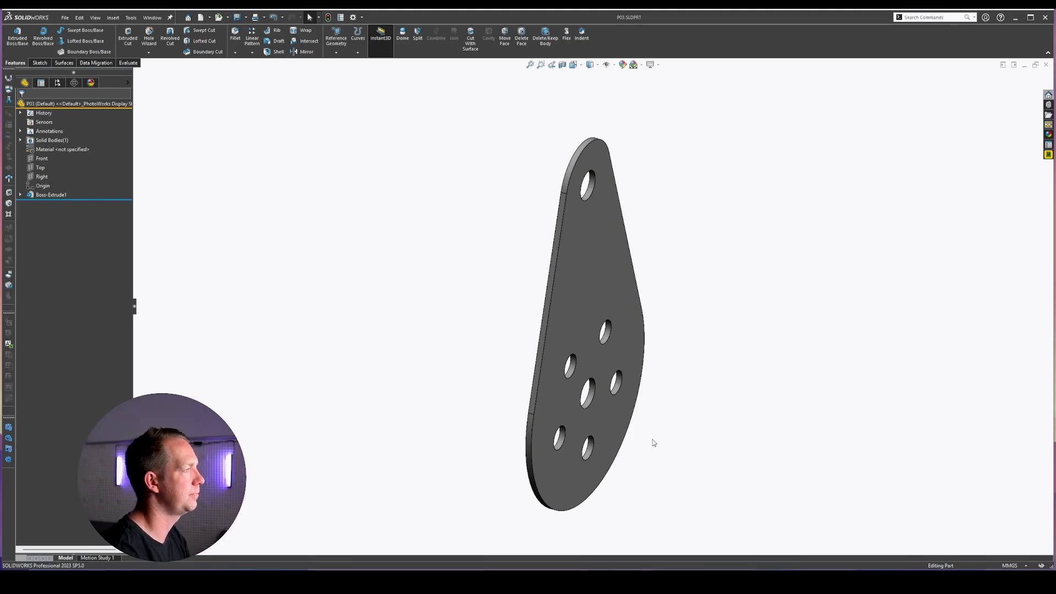
key(ctrl+bracketright)
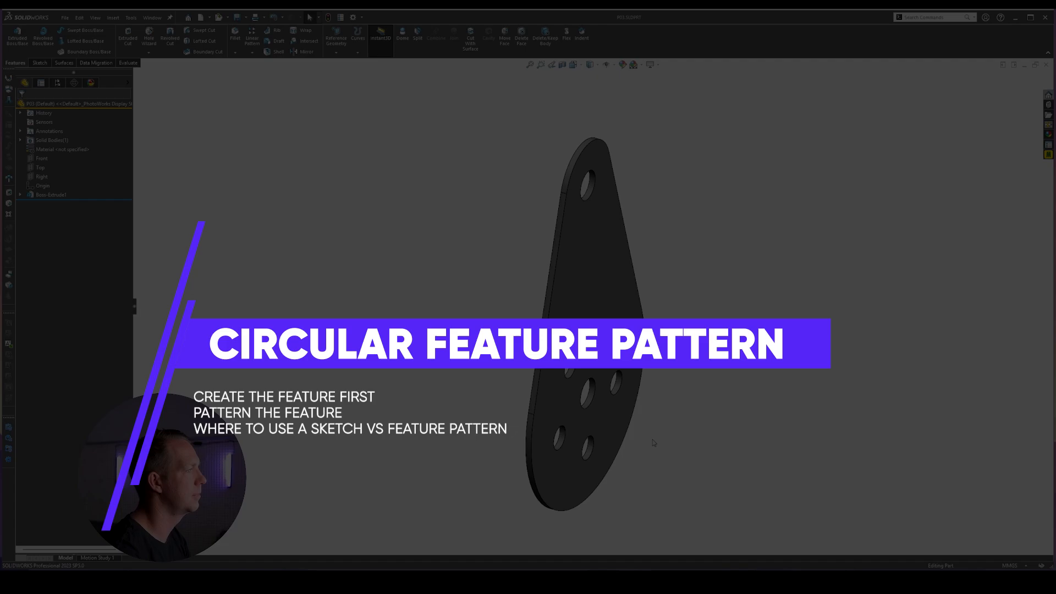
Reopen the base extrusion's sketch, view it face-on and delete the circular pattern relation
middle_drag(653, 443, 613, 404)
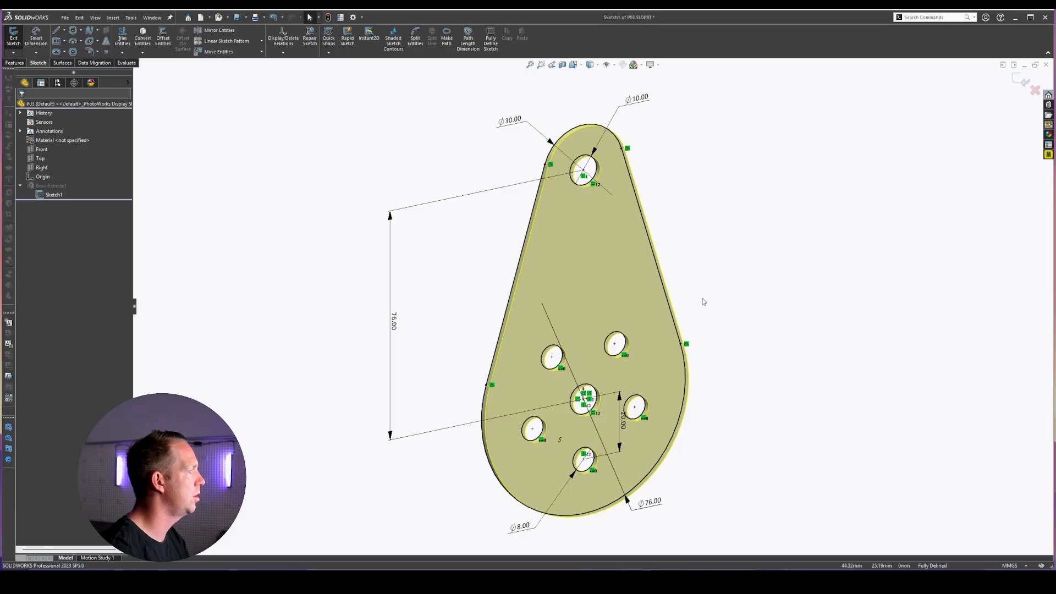
key(space)
click(842, 315)
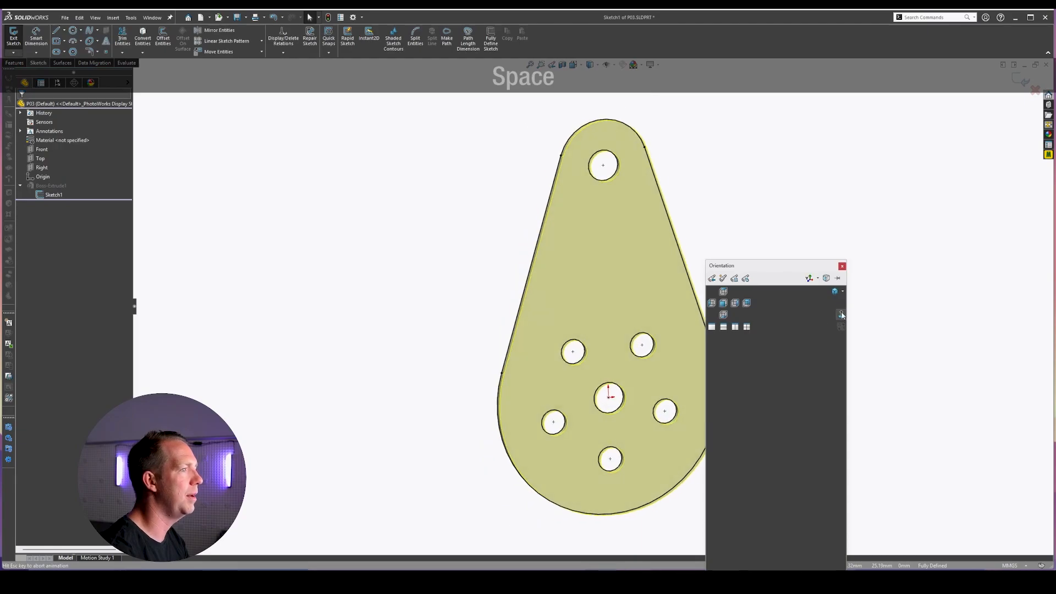
scroll(731, 425, down, 5)
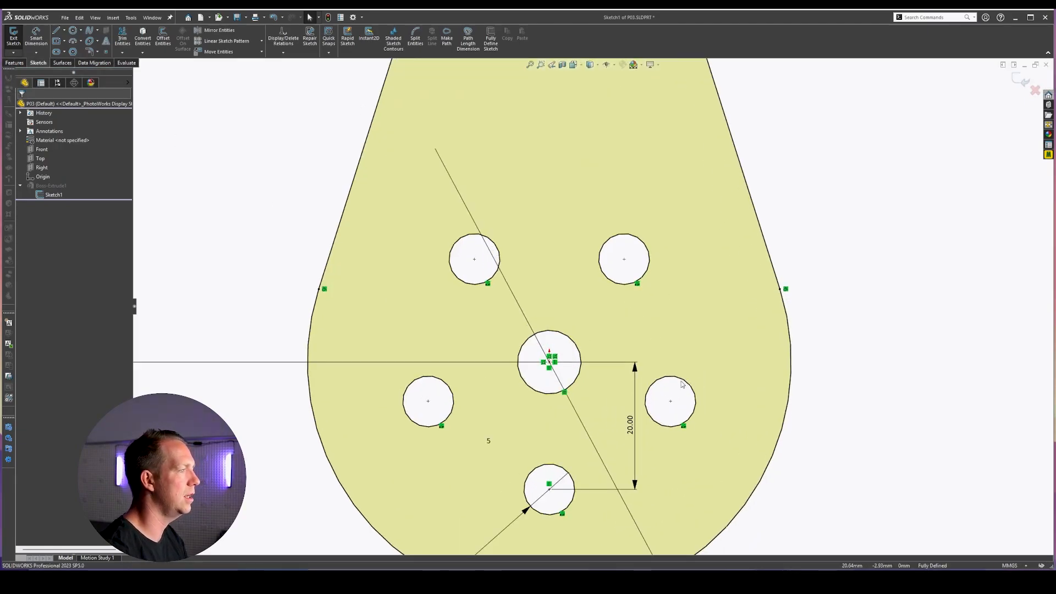
click(684, 426)
key(Delete)
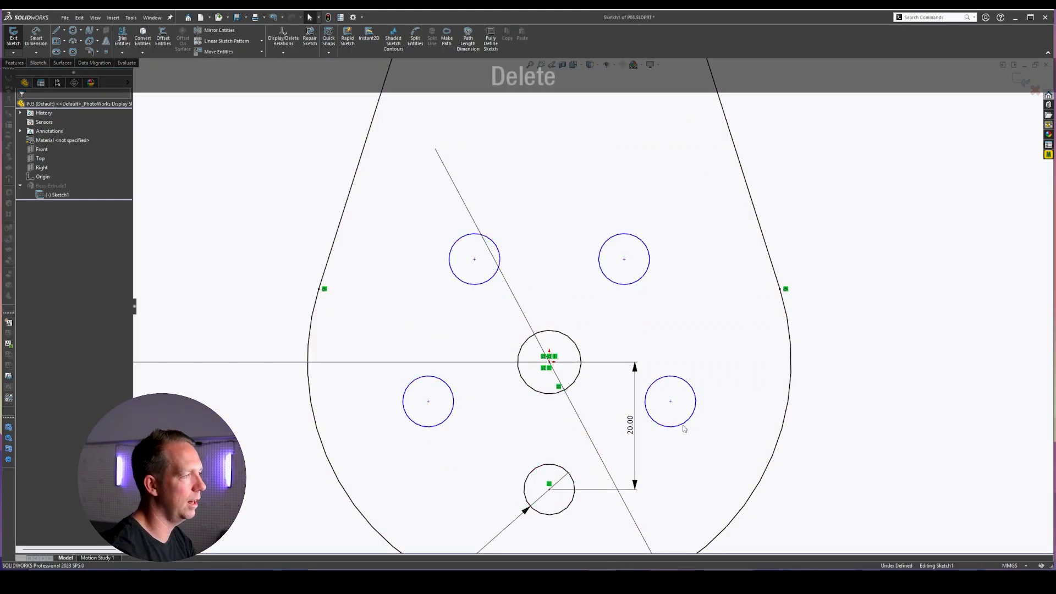
Delete the four patterned circles and the original 8 mm circle from the sketch, and exit the sketch
drag(710, 391, 677, 345)
key(Delete)
drag(650, 293, 633, 257)
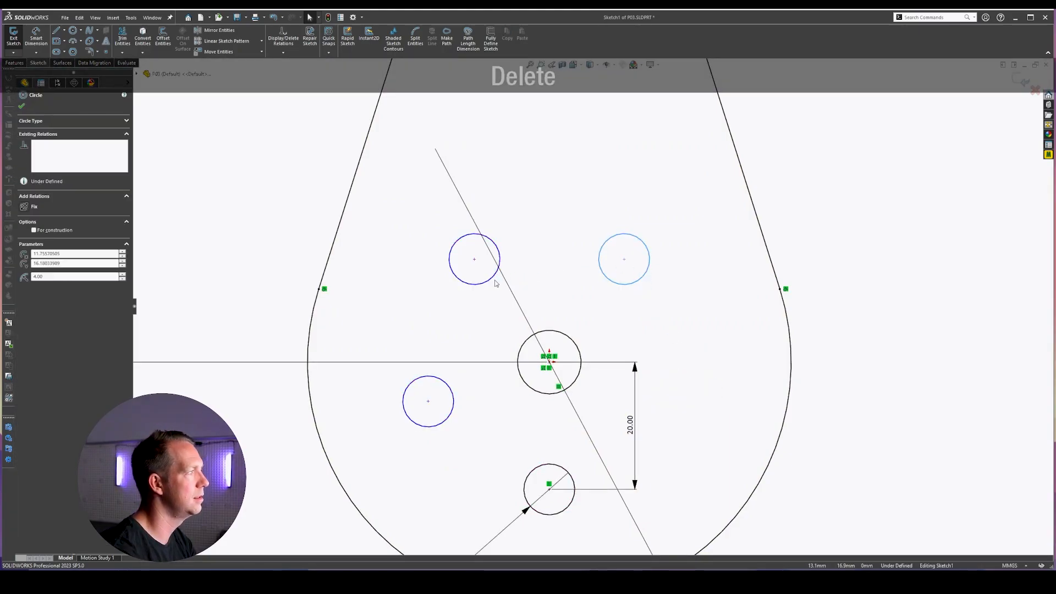
key(Delete)
drag(484, 305, 452, 269)
key(Delete)
drag(439, 435, 410, 406)
key(Delete)
scroll(573, 451, up, 2)
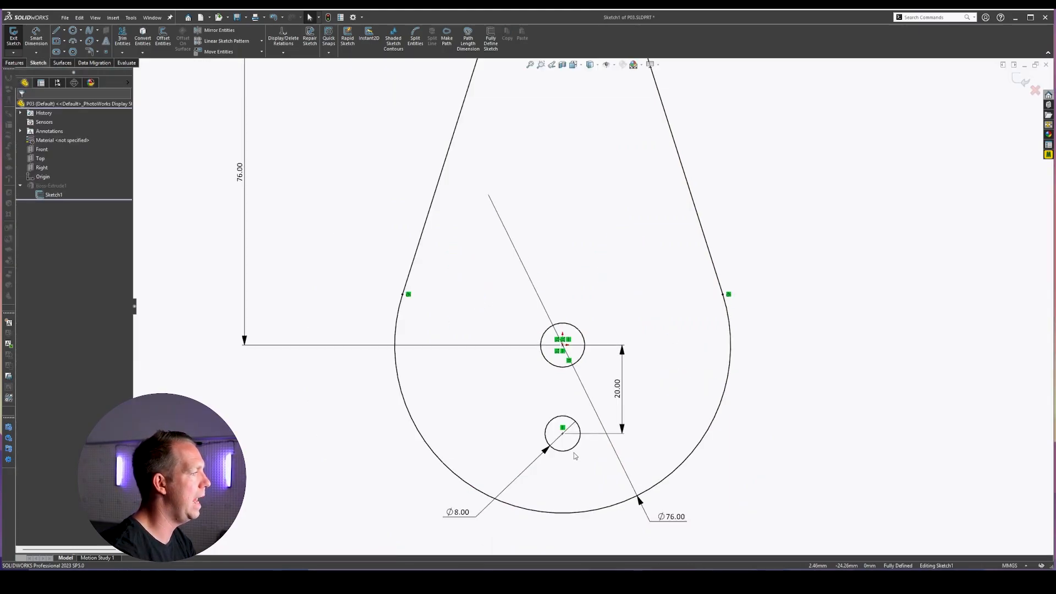
click(574, 449)
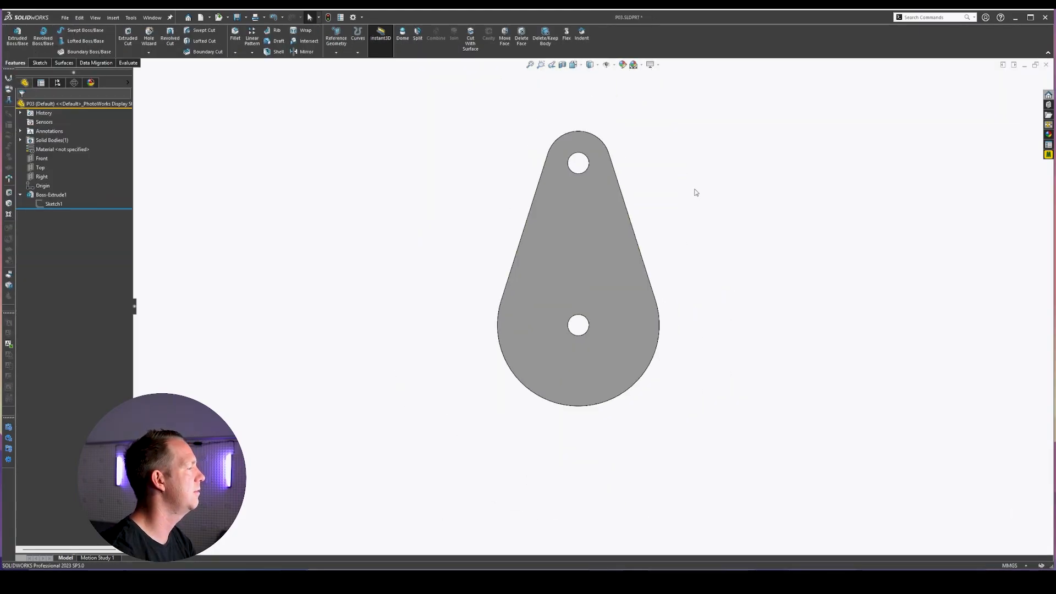
Start a sketch on the plate's front face and draw an 8 mm diameter circle below the centre hole
scroll(695, 193, down, 2)
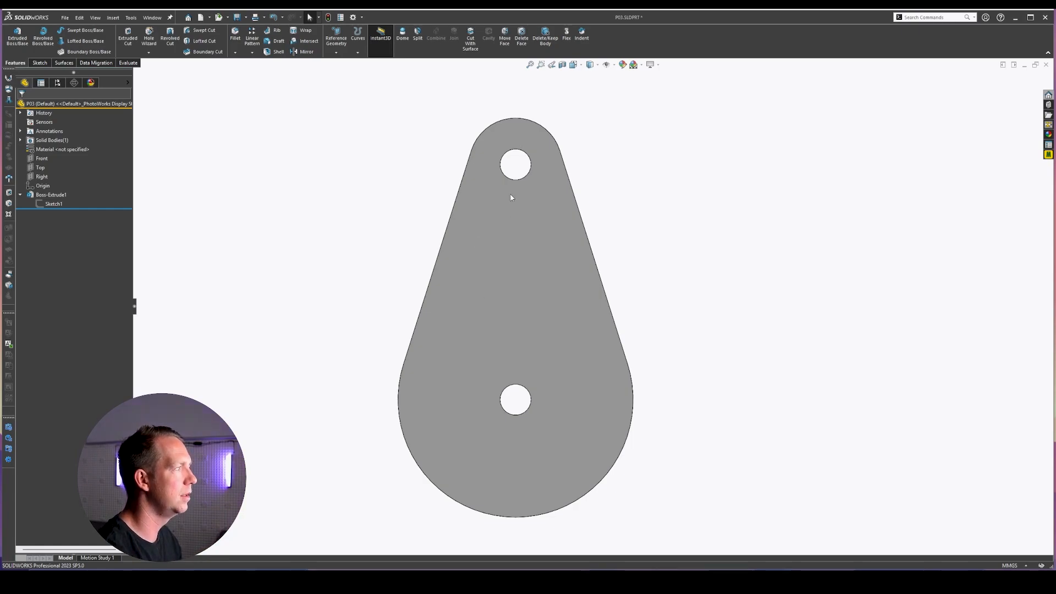
click(579, 297)
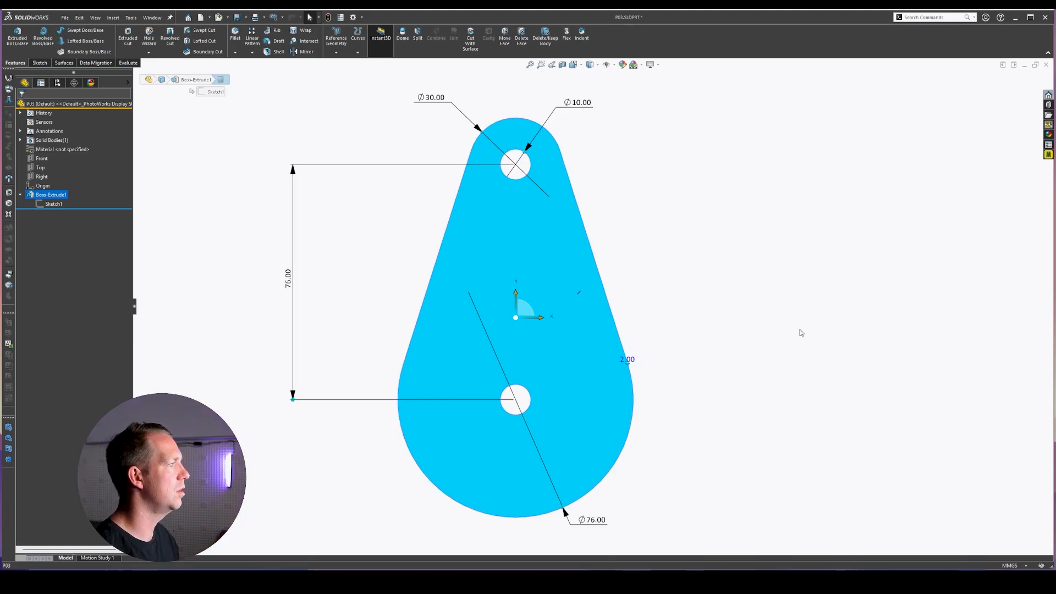
click(774, 351)
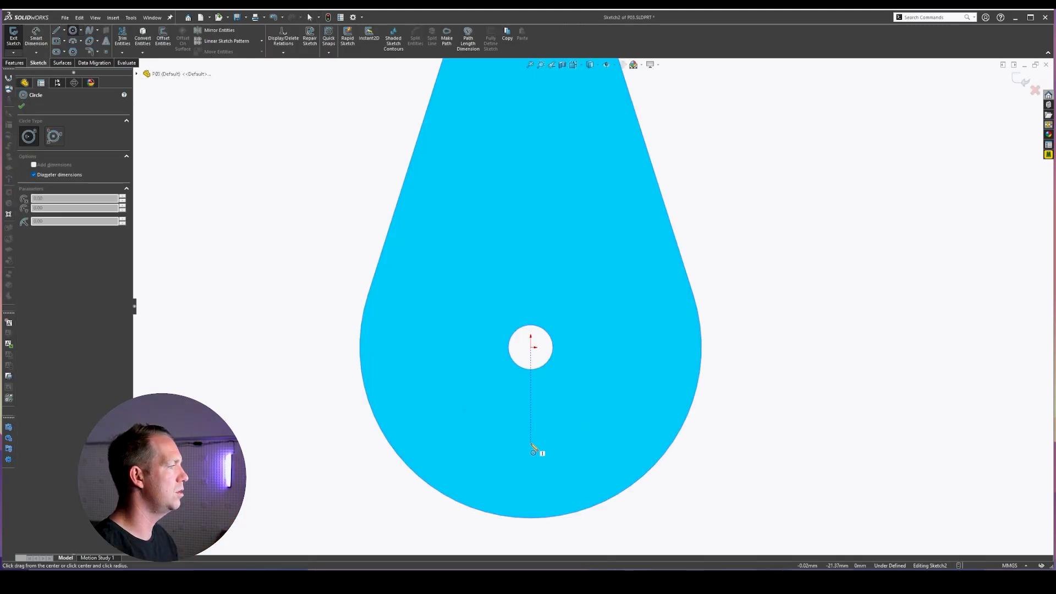
click(531, 443)
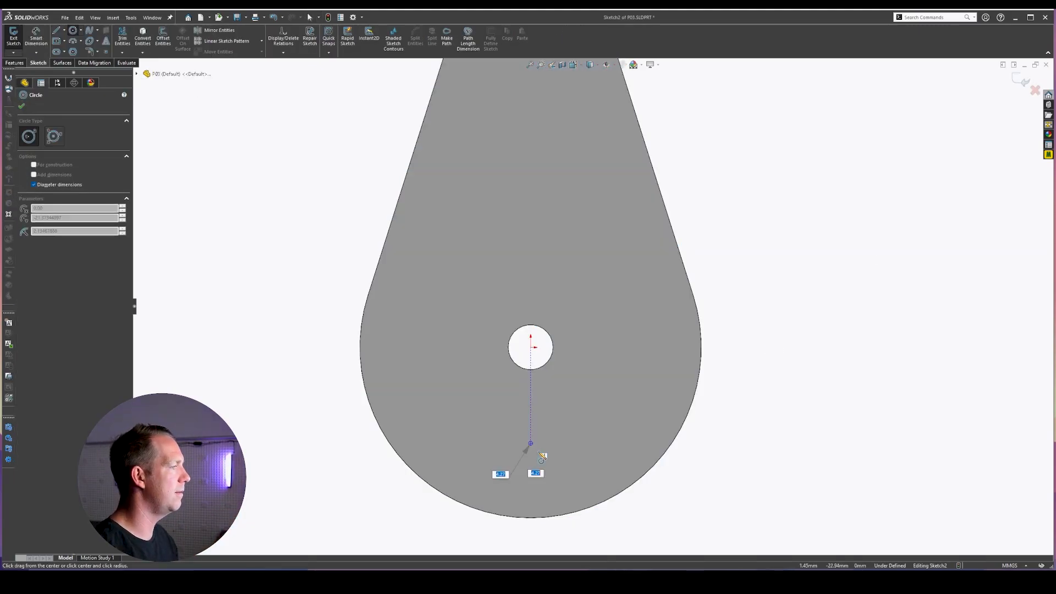
text(8)
key(Return)
key(Escape)
key(Escape)
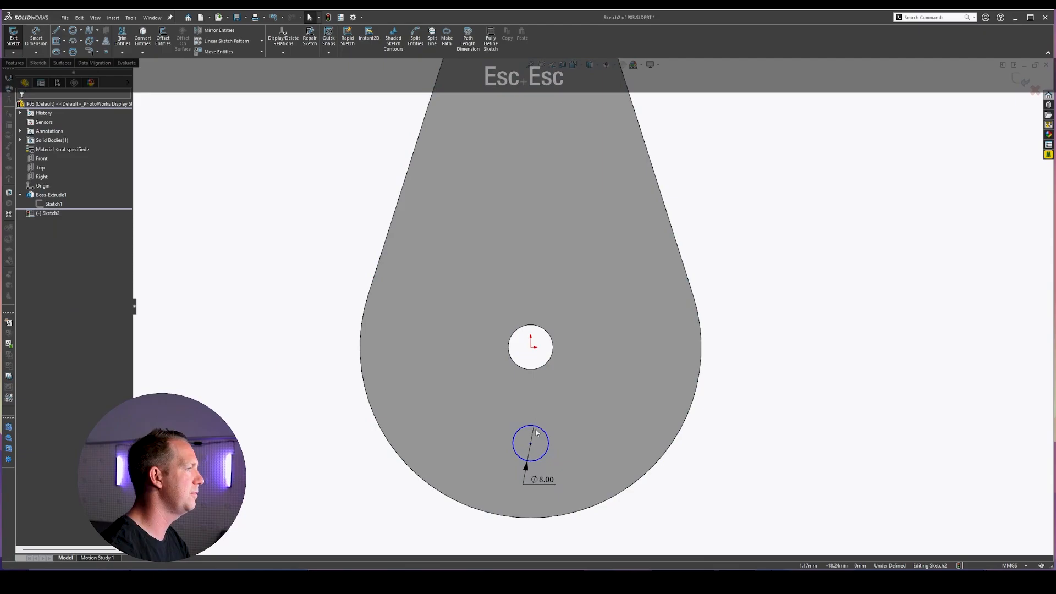
Align the 8 mm circle's centre vertically with the origin and dimension it 20 mm from the centre hole
click(531, 444)
ctrl+click(531, 348)
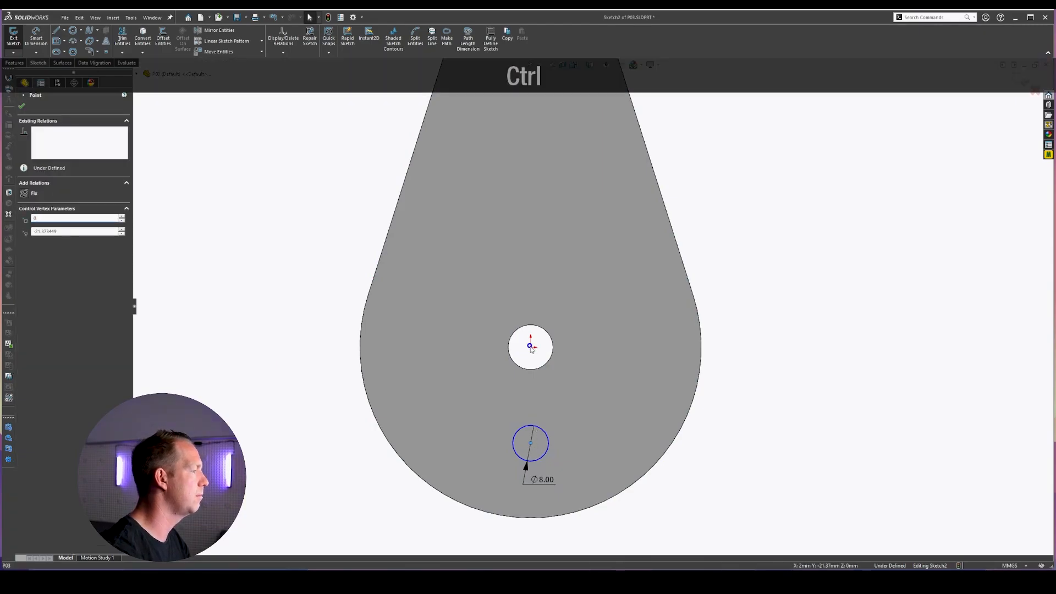
click(40, 251)
click(36, 38)
click(542, 367)
click(546, 433)
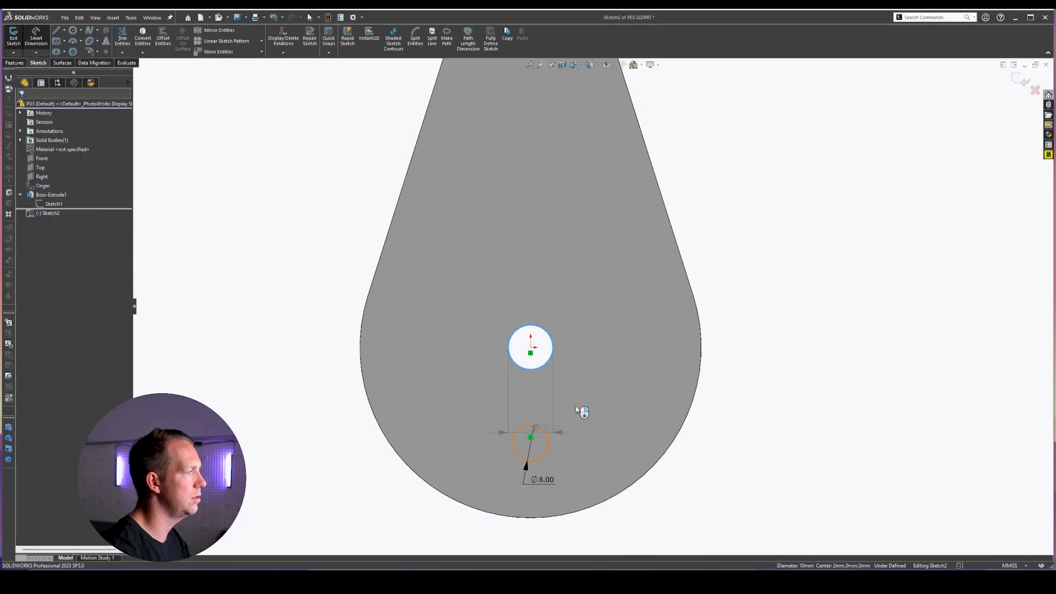
click(583, 407)
text(20)
key(Return)
click(656, 421)
Cut the 8 mm circle through the plate with an Extruded Cut set to Through All
middle_drag(654, 411, 731, 318)
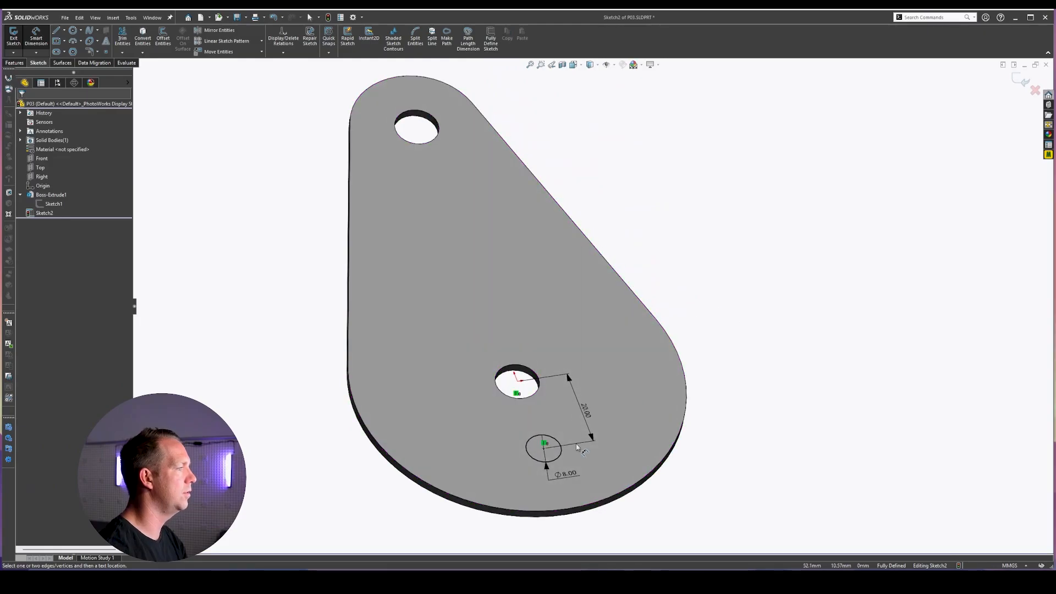
scroll(549, 462, down, 1)
click(15, 62)
click(120, 39)
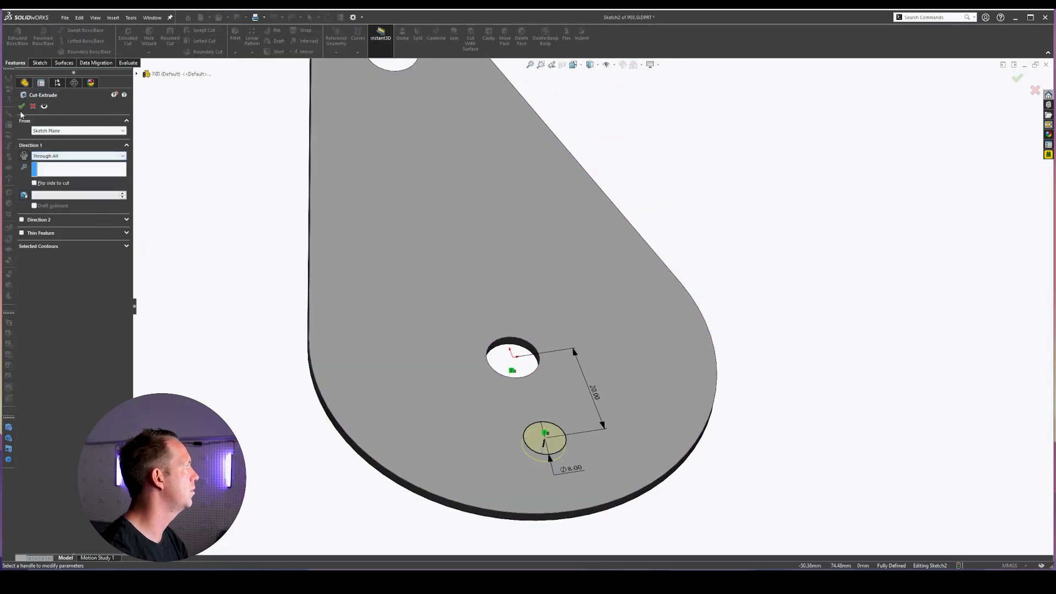
click(23, 107)
Start a circular pattern of the 8 mm hole cut around the centre hole's inner face, equally spaced over 360 degrees
click(51, 213)
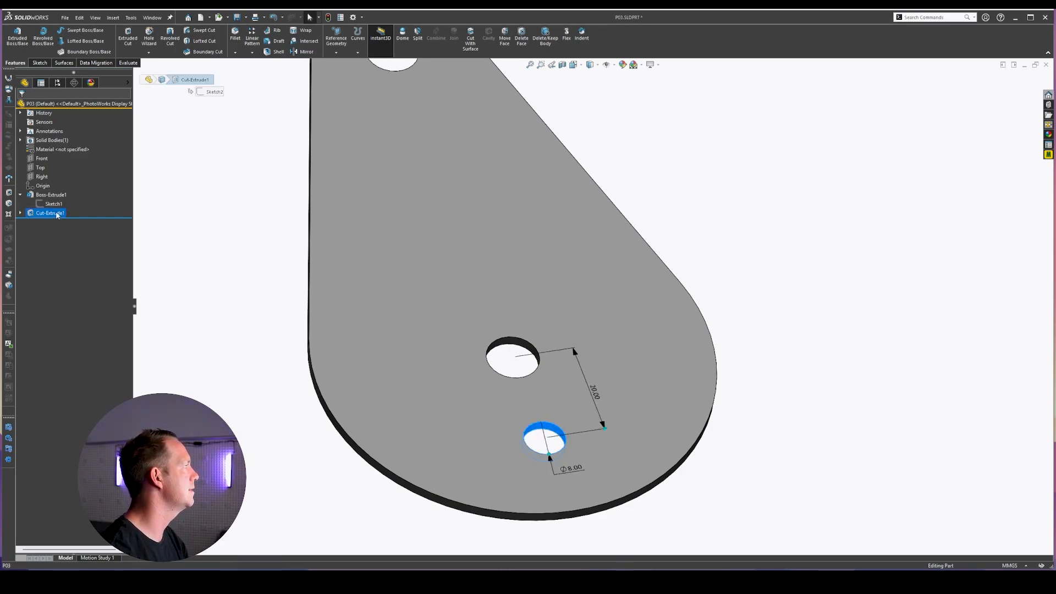
click(253, 53)
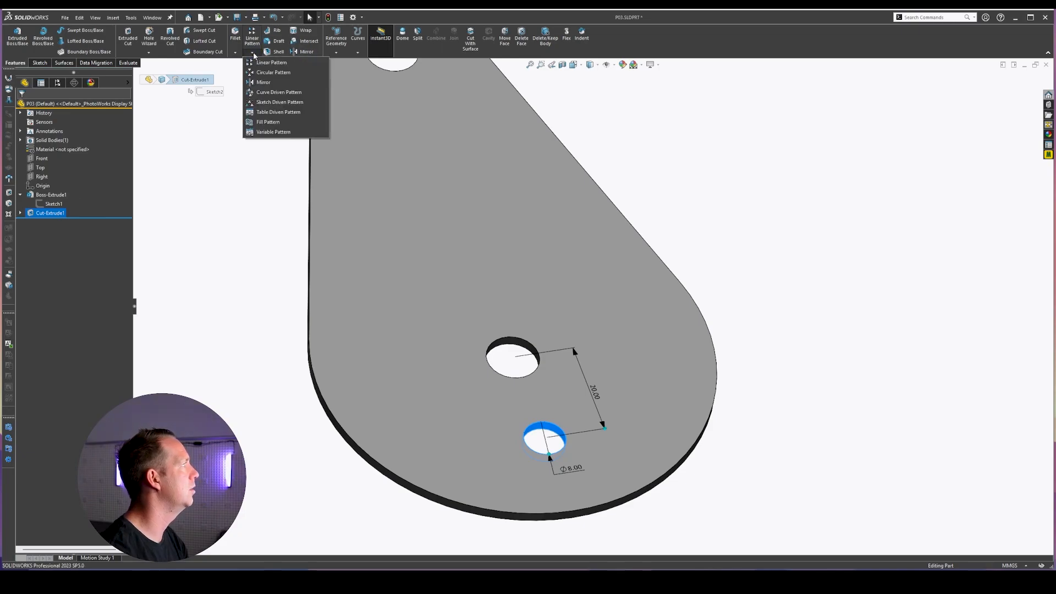
click(253, 52)
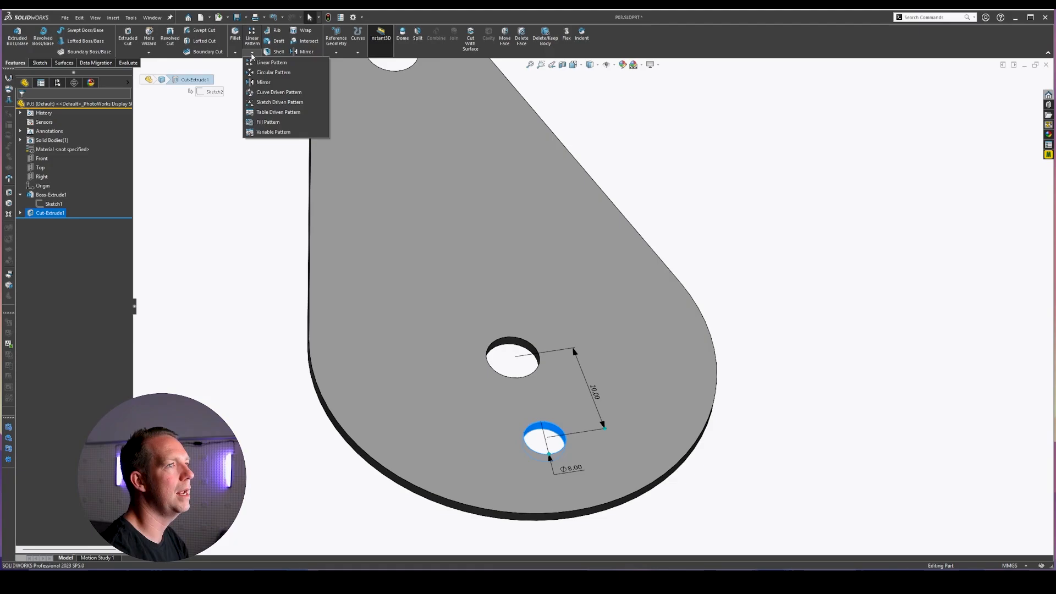
click(264, 73)
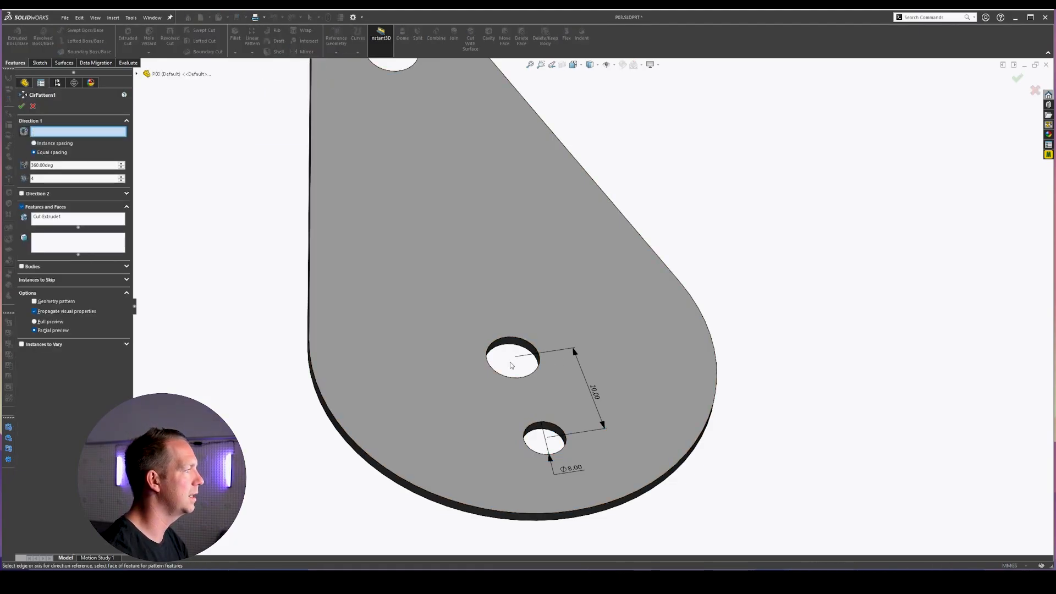
scroll(514, 358, down, 3)
click(557, 289)
scroll(583, 308, up, 4)
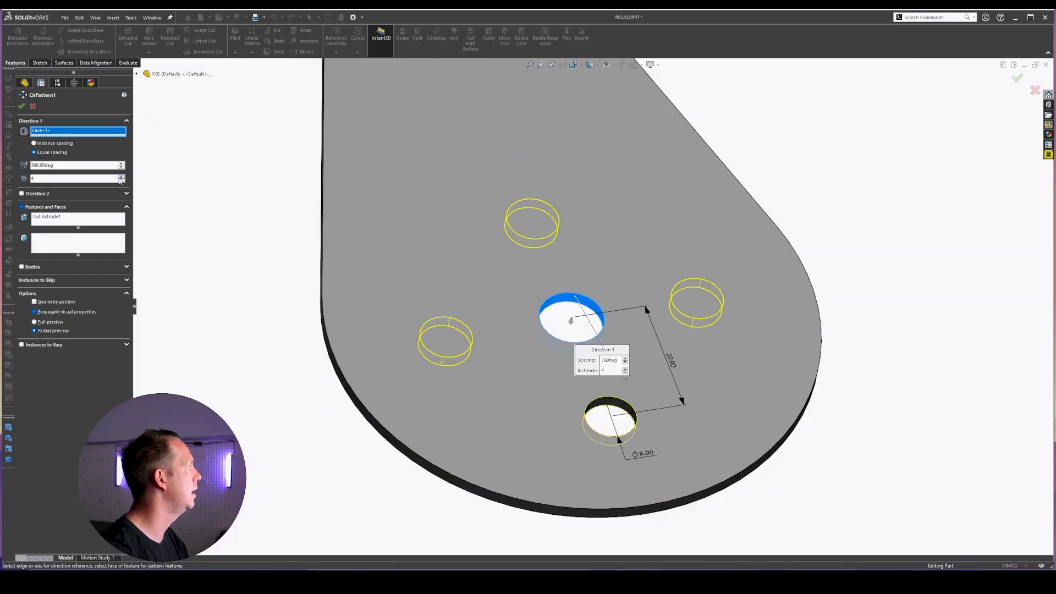
Set the circular pattern to 5 instances and accept the feature
click(121, 176)
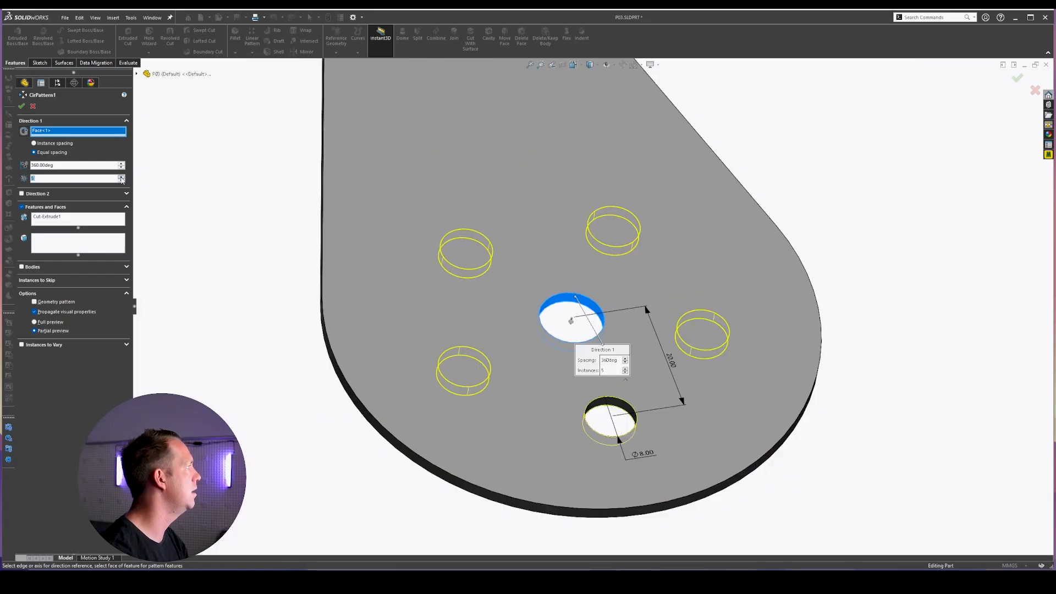
click(45, 280)
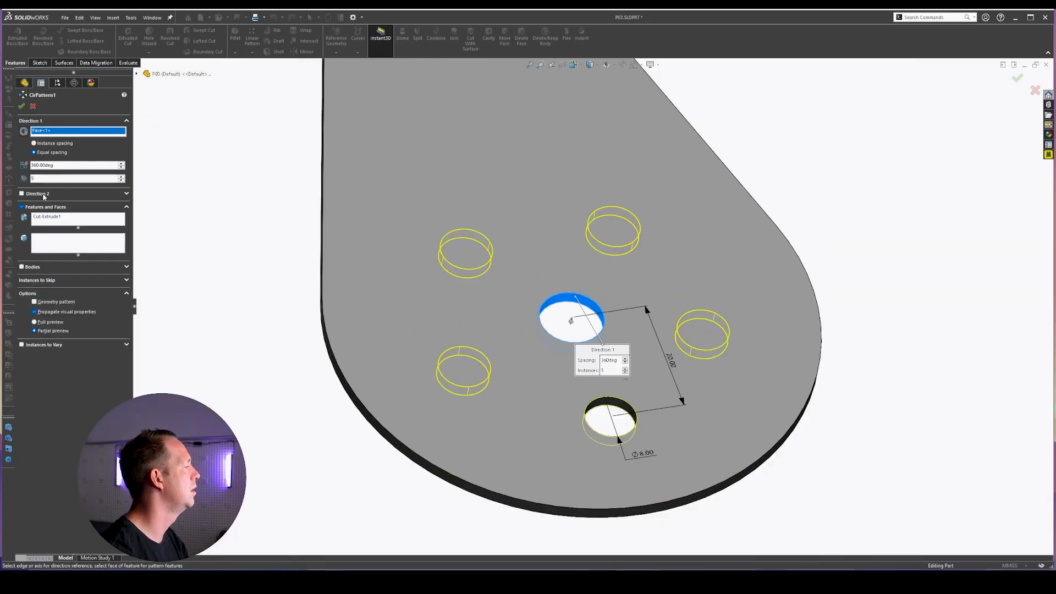
click(43, 217)
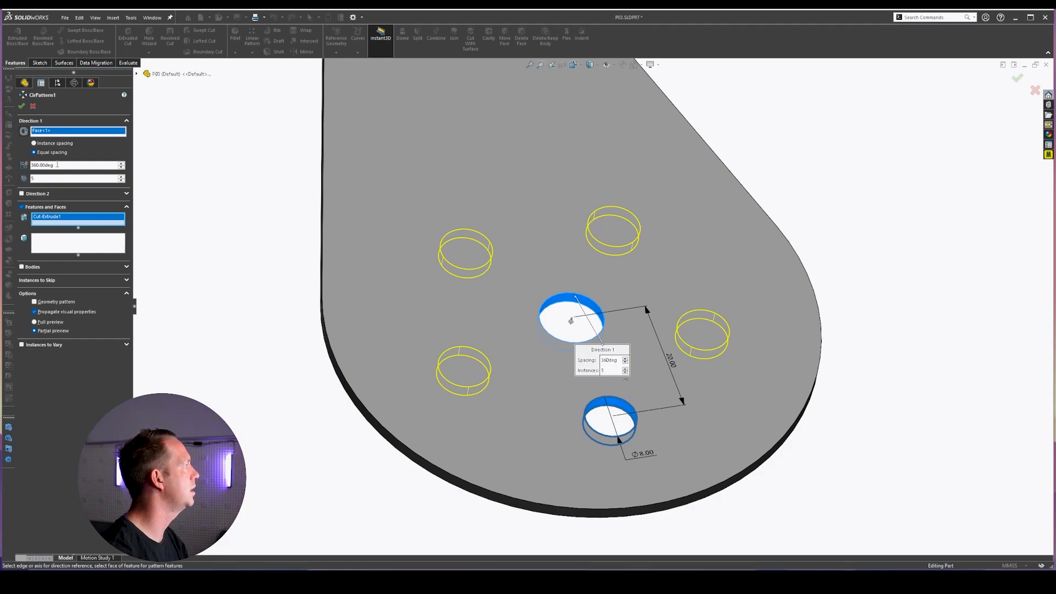
drag(39, 165, 30, 169)
double_click(50, 179)
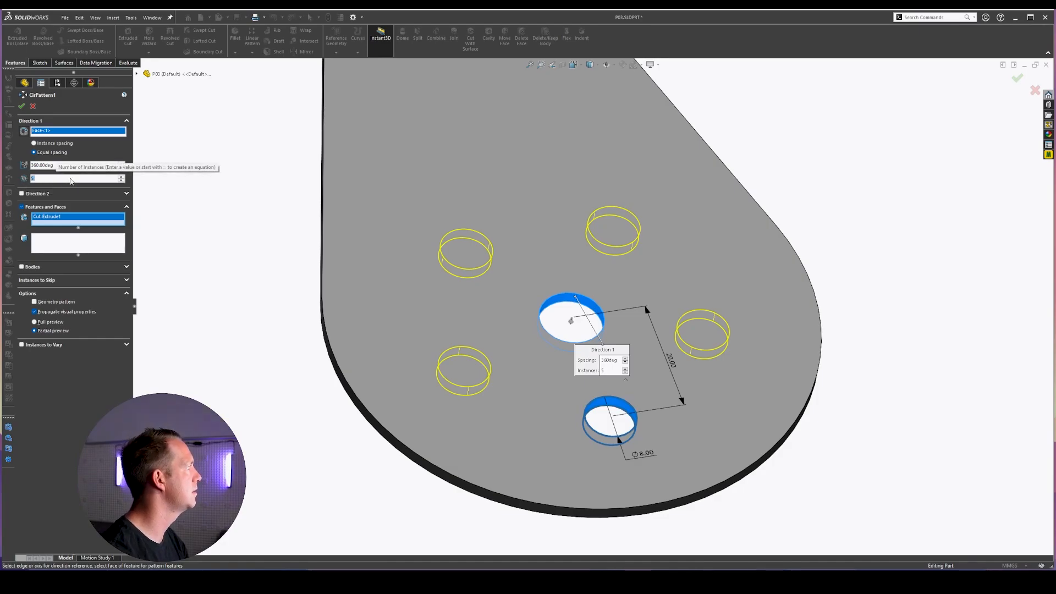
click(22, 106)
key(f)
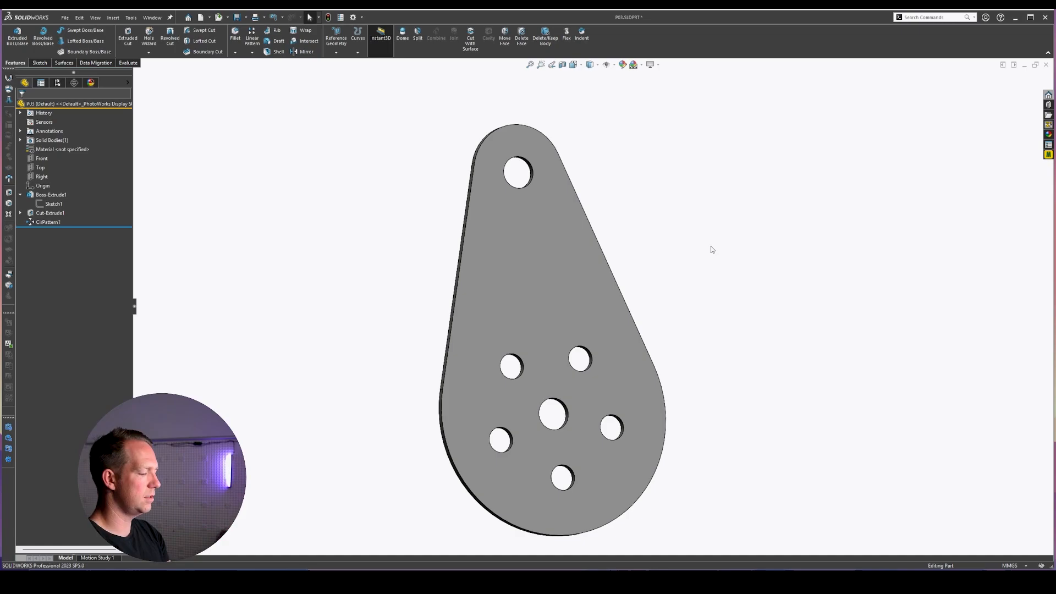
Save the teardrop plate part and switch to the open link part P05
key(ctrl+s)
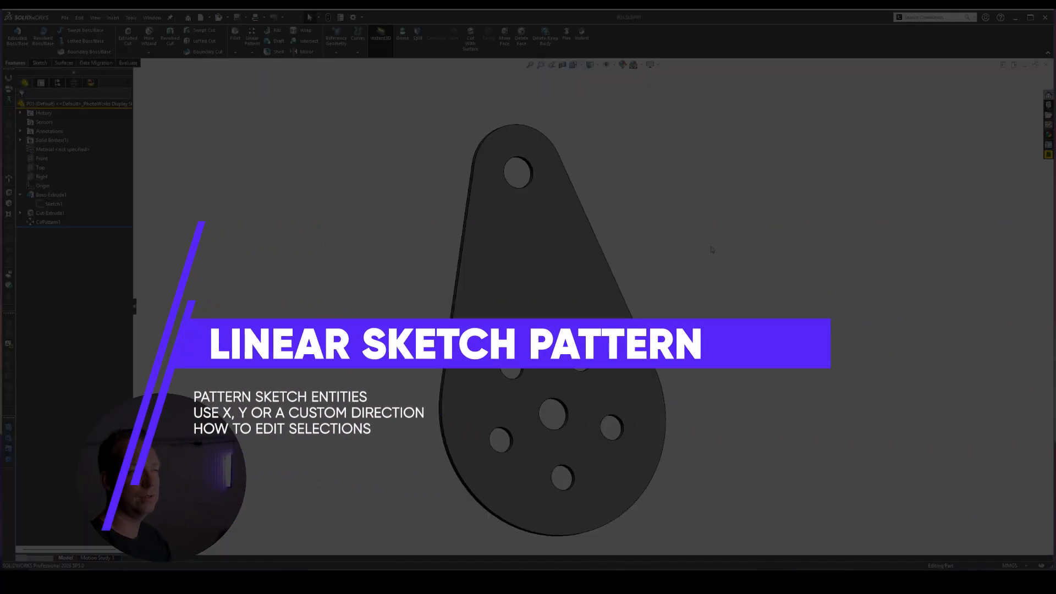
key(ctrl+Tab)
key(ctrl+Tab)
key(ctrl+Tab)
key(ctrl+Tab)
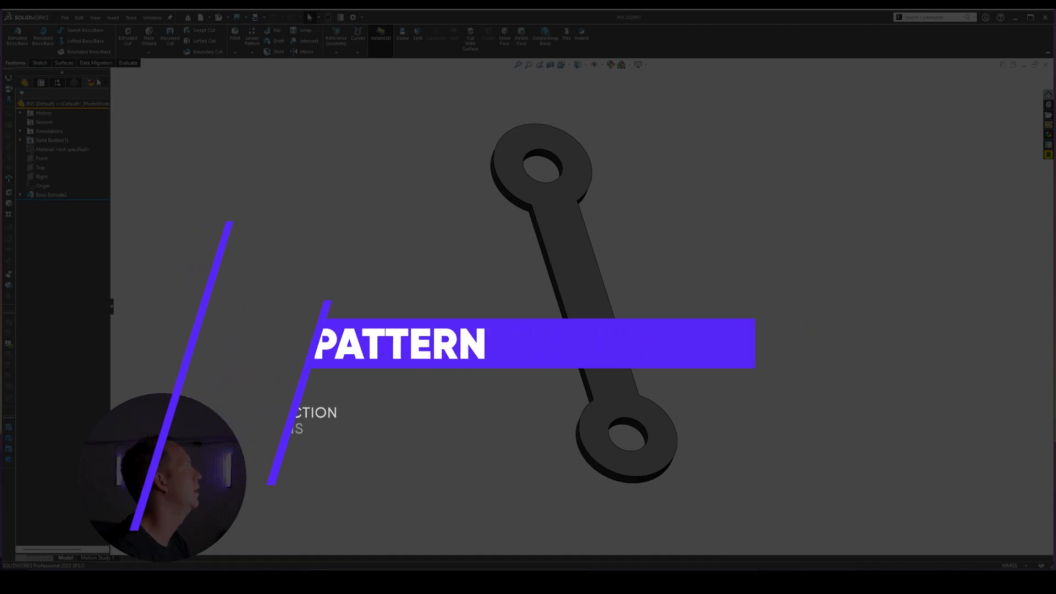
Start a sketch on the link's front face, draw a 5 mm diameter circle centred on the origin, and move its dimension clear
click(599, 342)
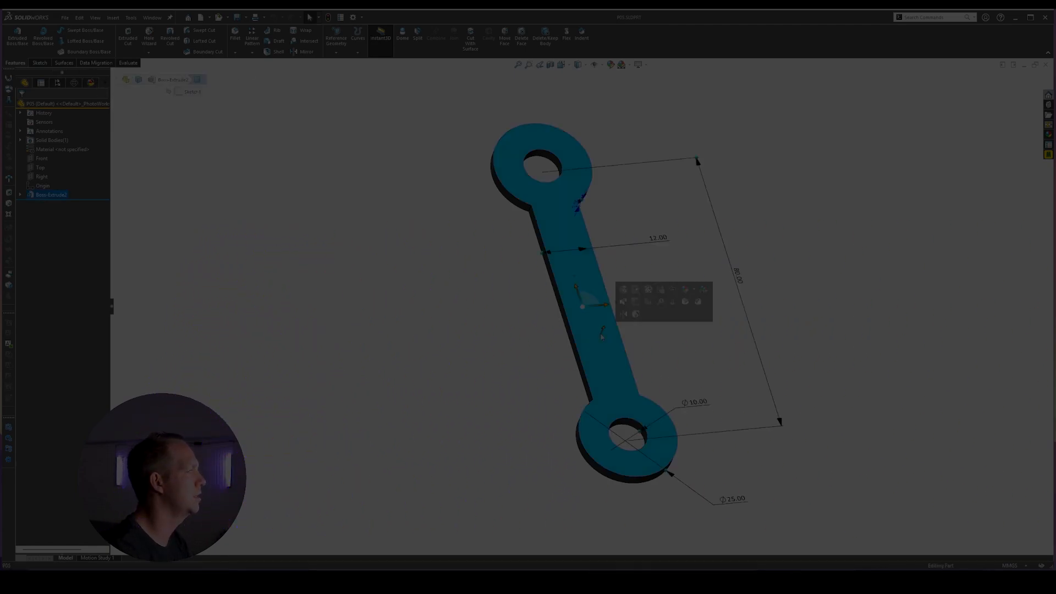
click(631, 304)
key(space)
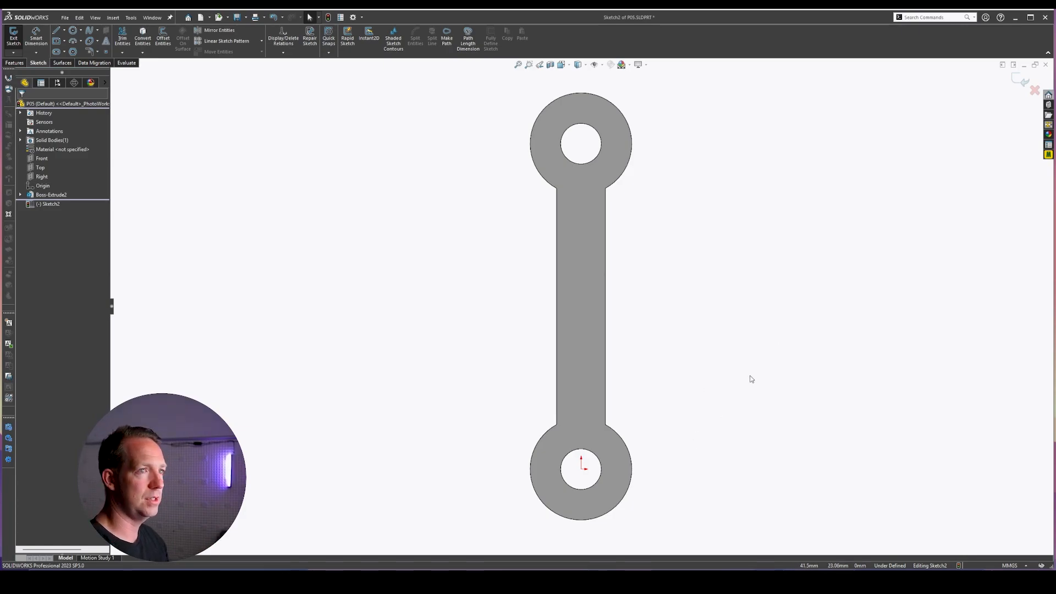
scroll(587, 389, up, 2)
key(c)
click(578, 498)
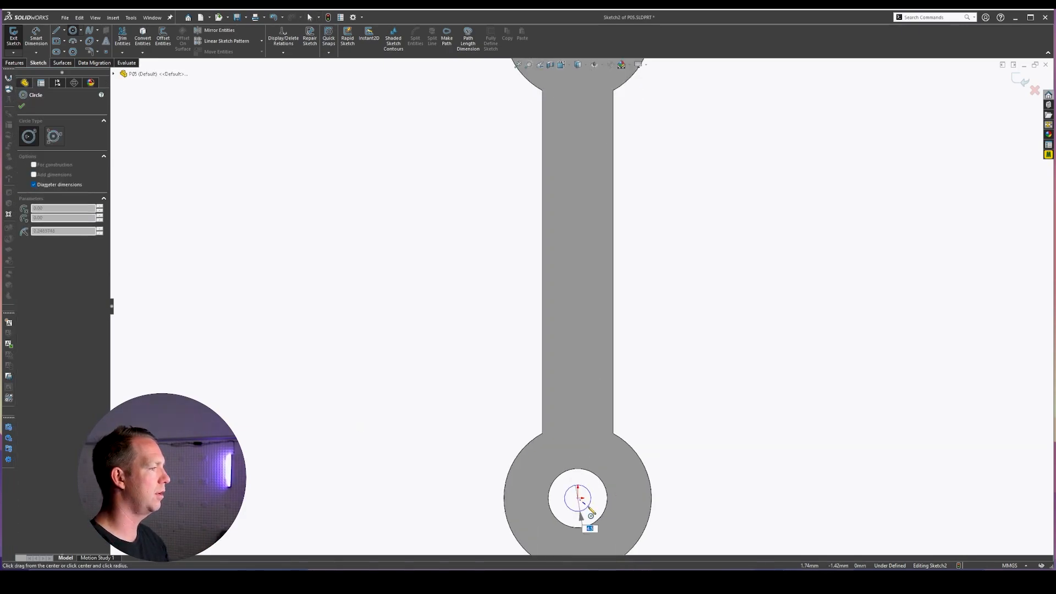
text(5)
key(Return)
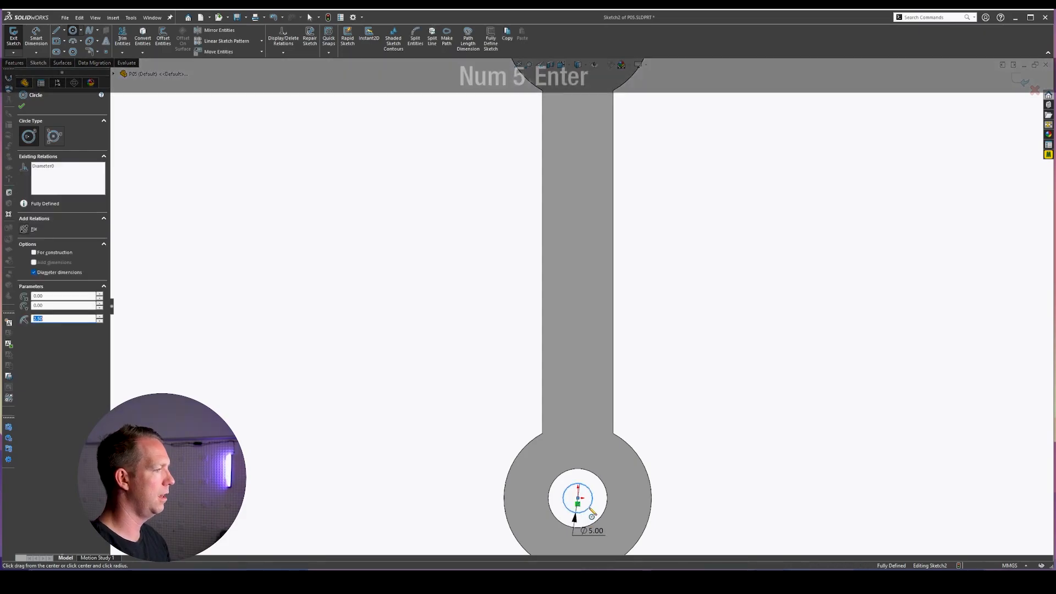
key(Escape)
drag(592, 533, 710, 541)
Start a Linear Sketch Pattern along the X-axis with the 5 mm circle as the entity to pattern
scroll(627, 252, down, 5)
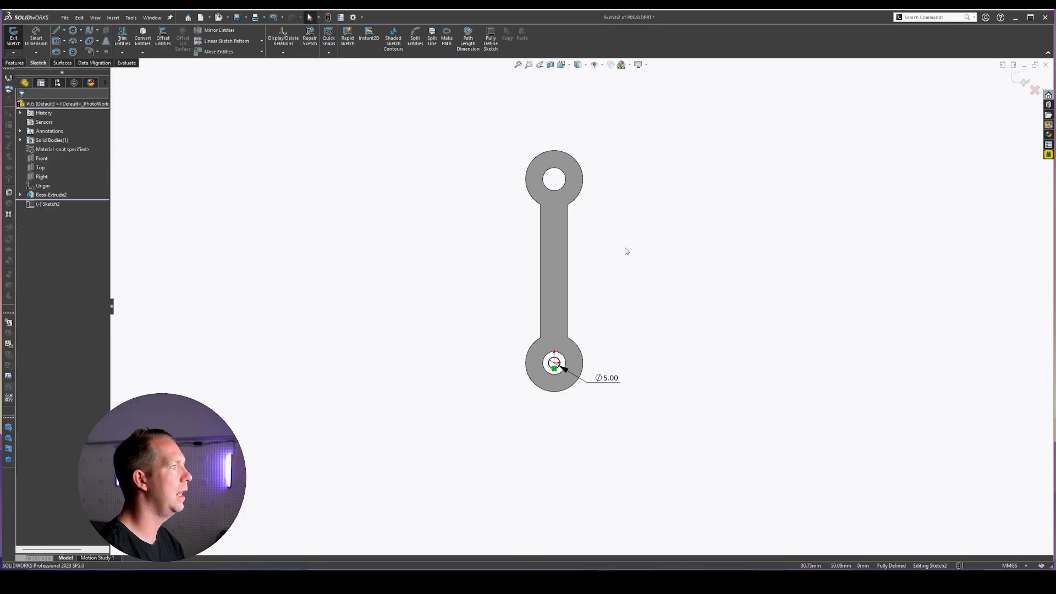
scroll(628, 252, up, 1)
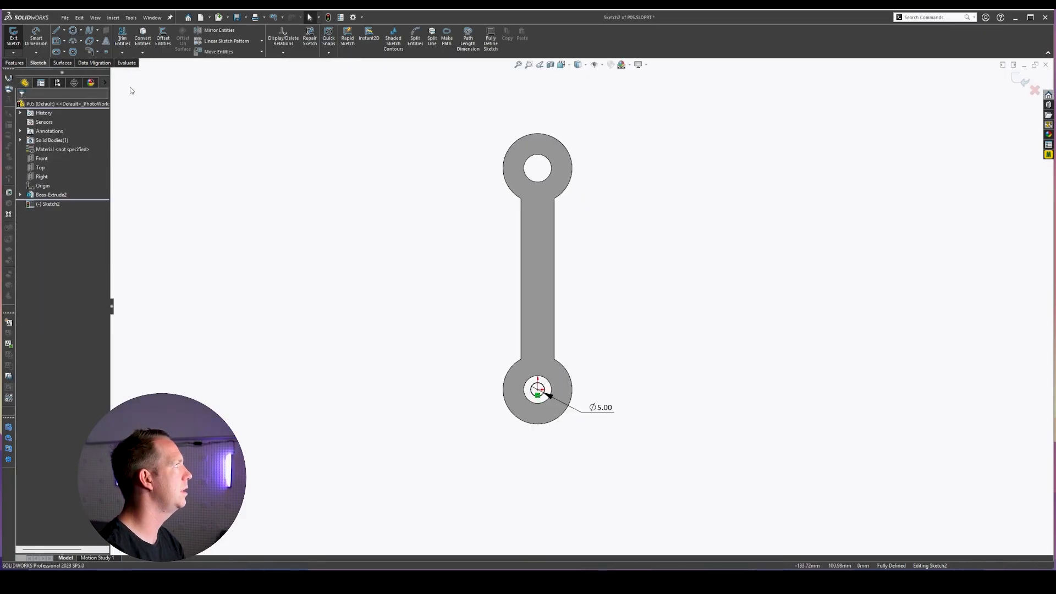
click(223, 42)
scroll(602, 266, up, 1)
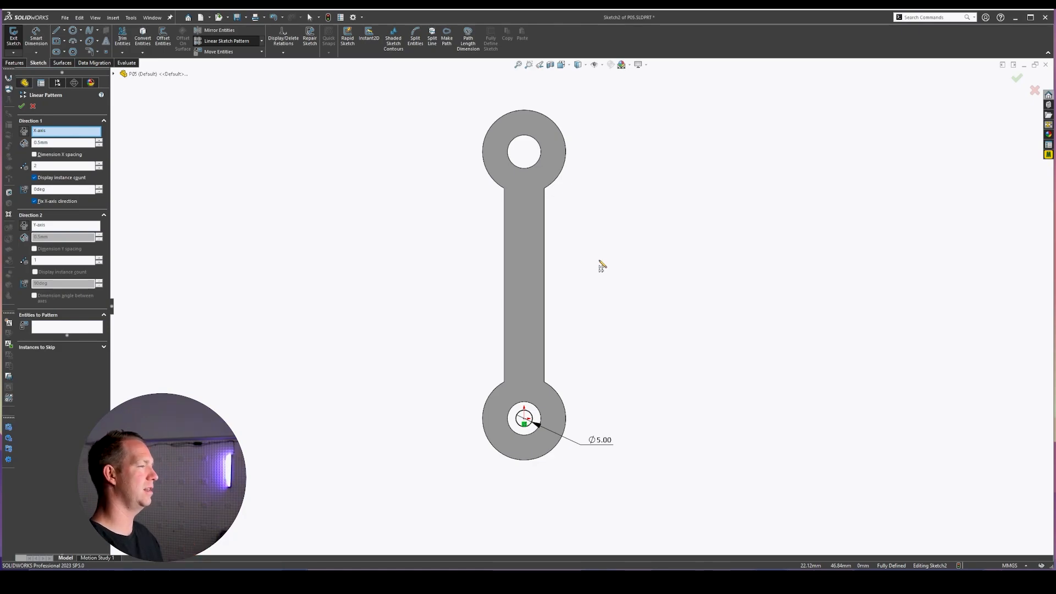
click(87, 132)
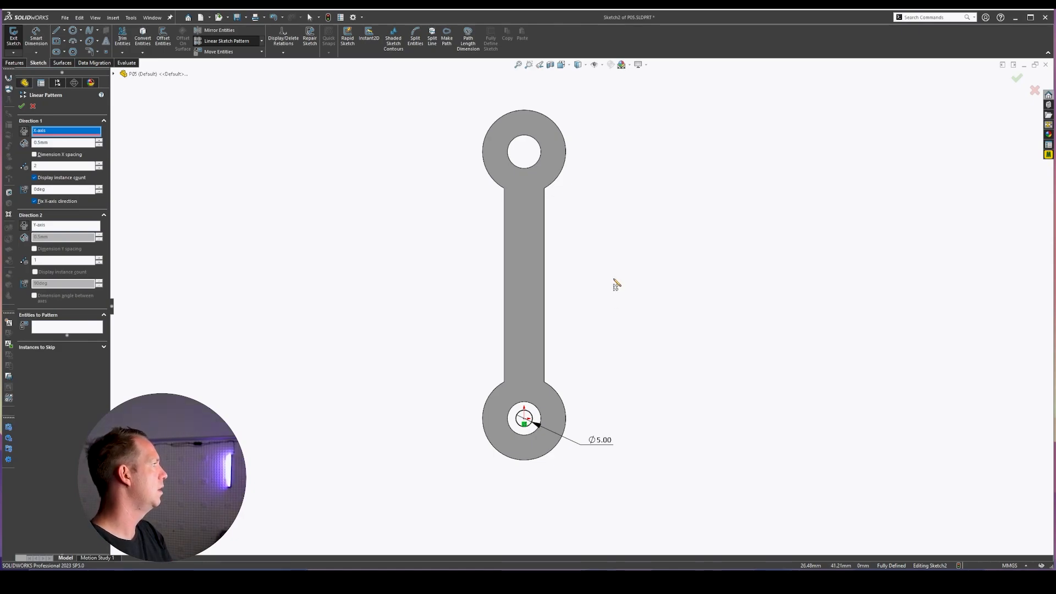
click(78, 332)
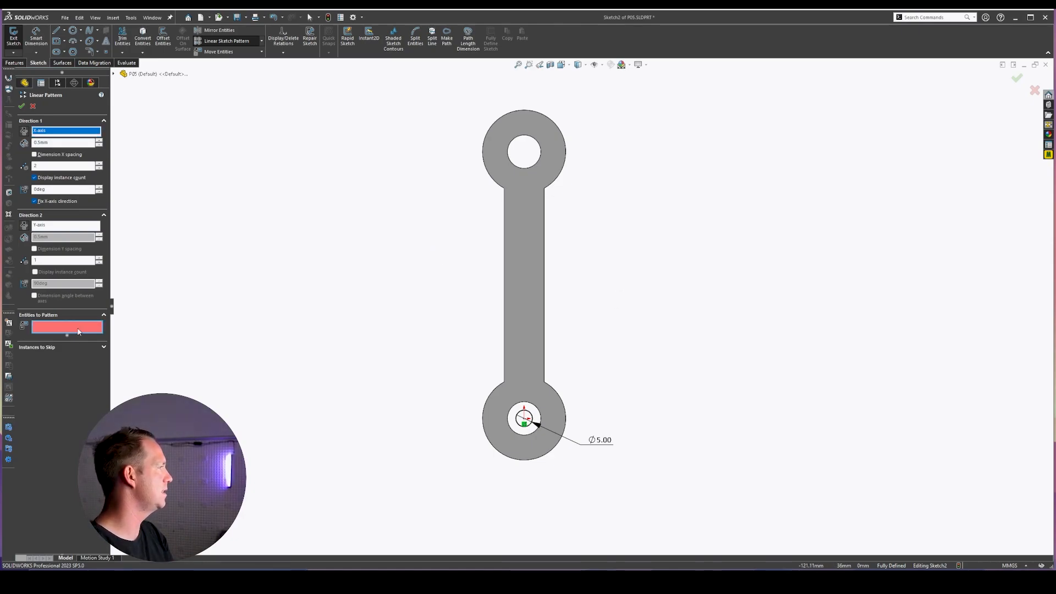
scroll(547, 429, down, 4)
click(520, 396)
ctrl+middle_drag(366, 398, 333, 383)
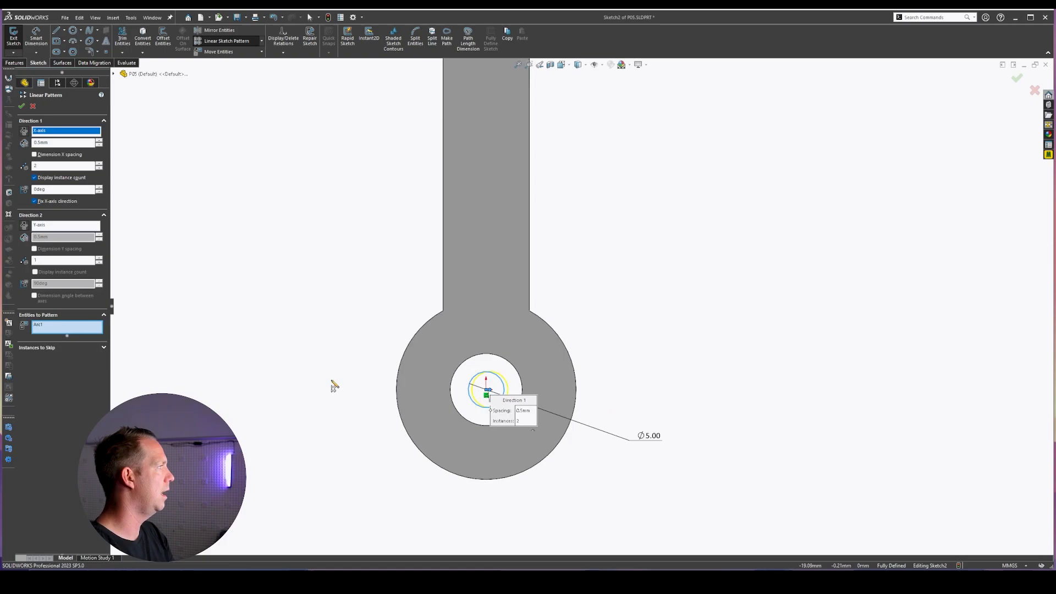
Set the pattern's X-axis spacing to 20 mm and the number of instances to 5
click(63, 142)
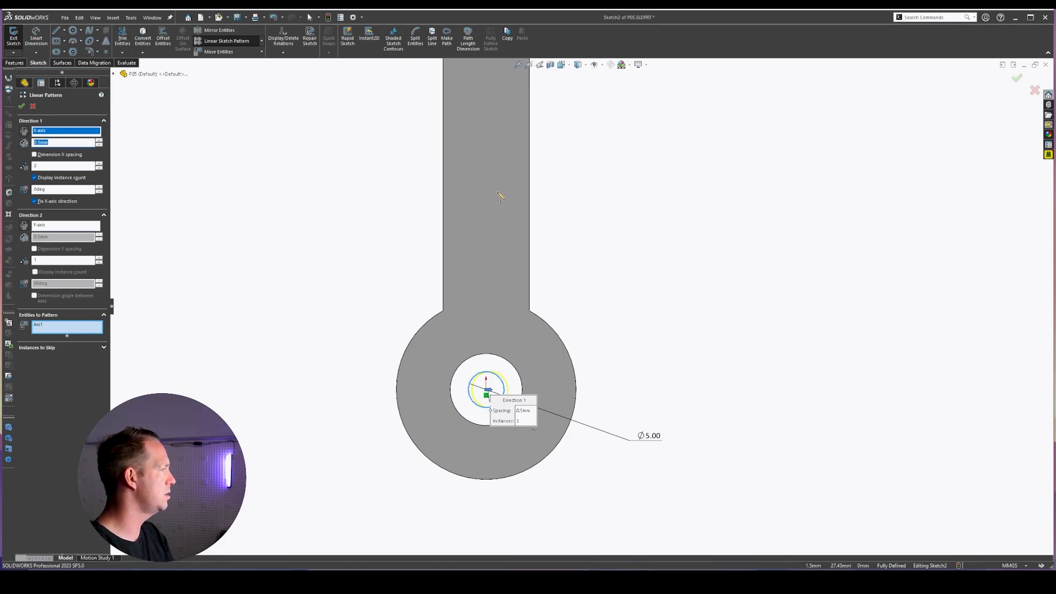
text(20)
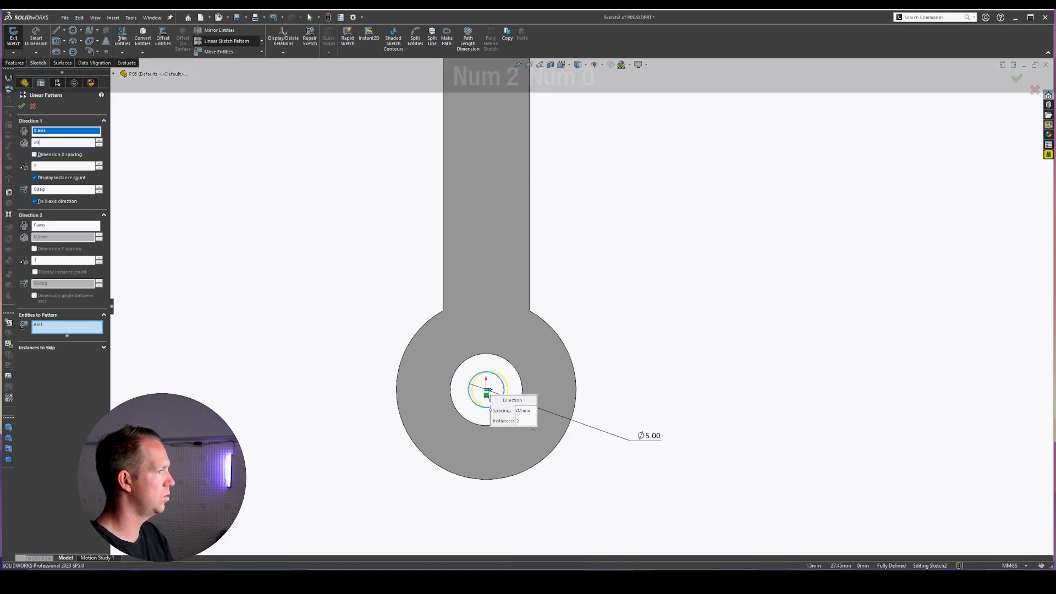
key(Return)
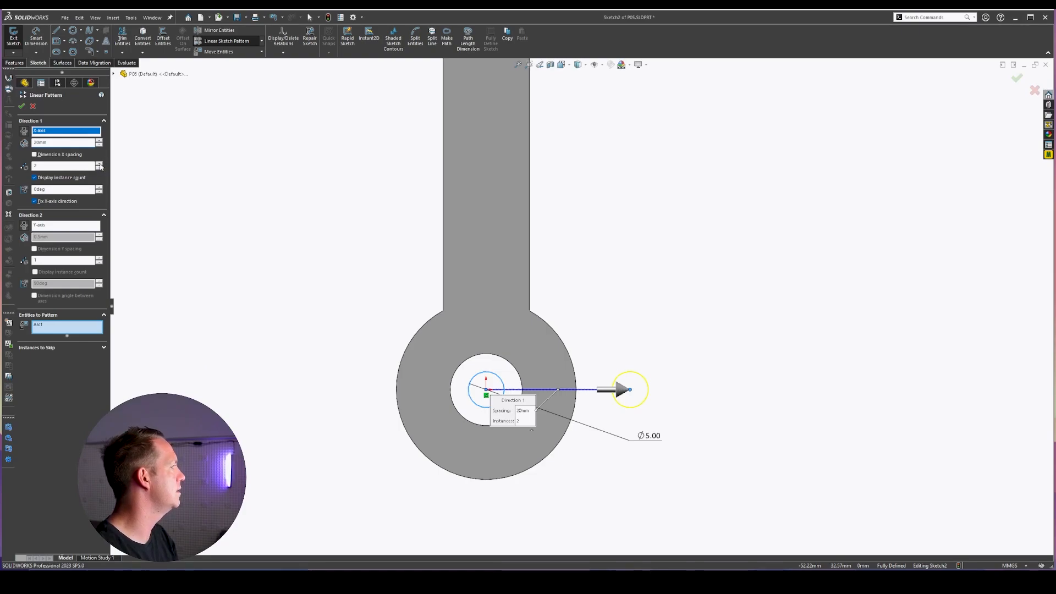
click(99, 164)
click(99, 164)
click(99, 164)
scroll(639, 223, up, 4)
scroll(716, 176, up, 2)
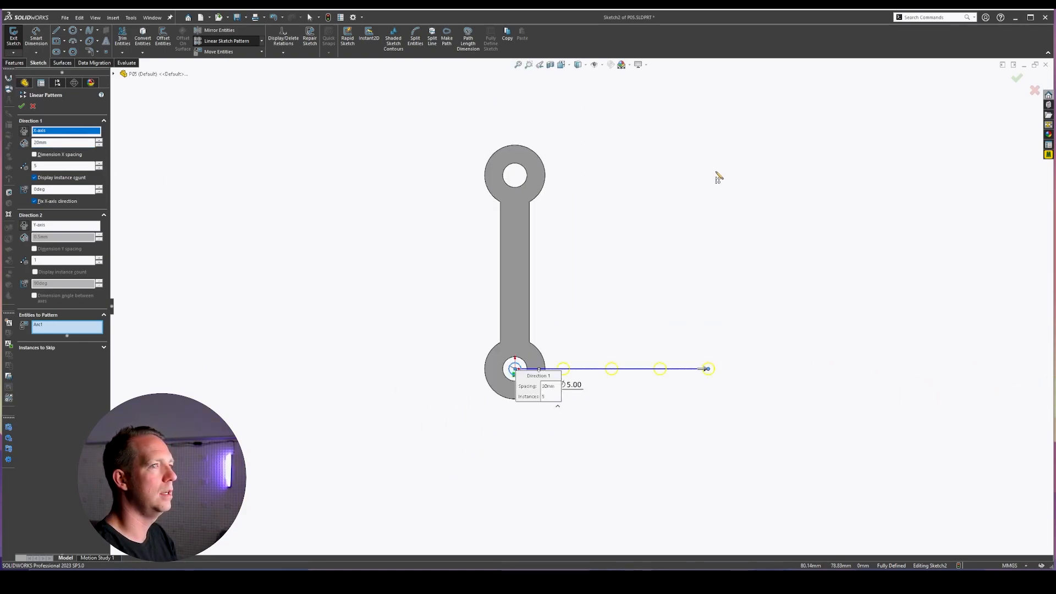
scroll(716, 171, down, 1)
scroll(496, 442, down, 2)
scroll(565, 447, down, 2)
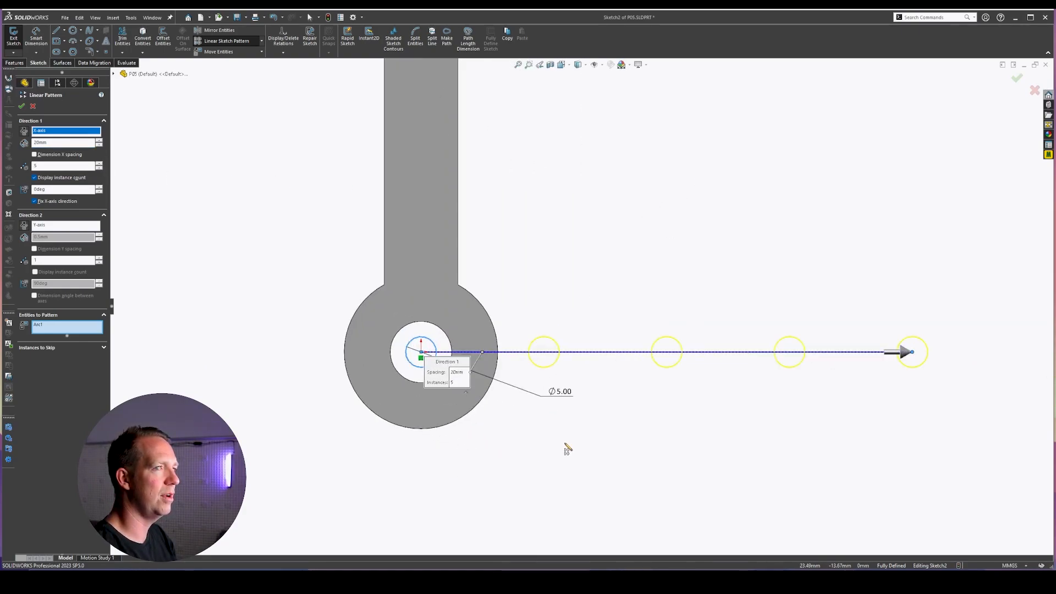
scroll(653, 442, down, 1)
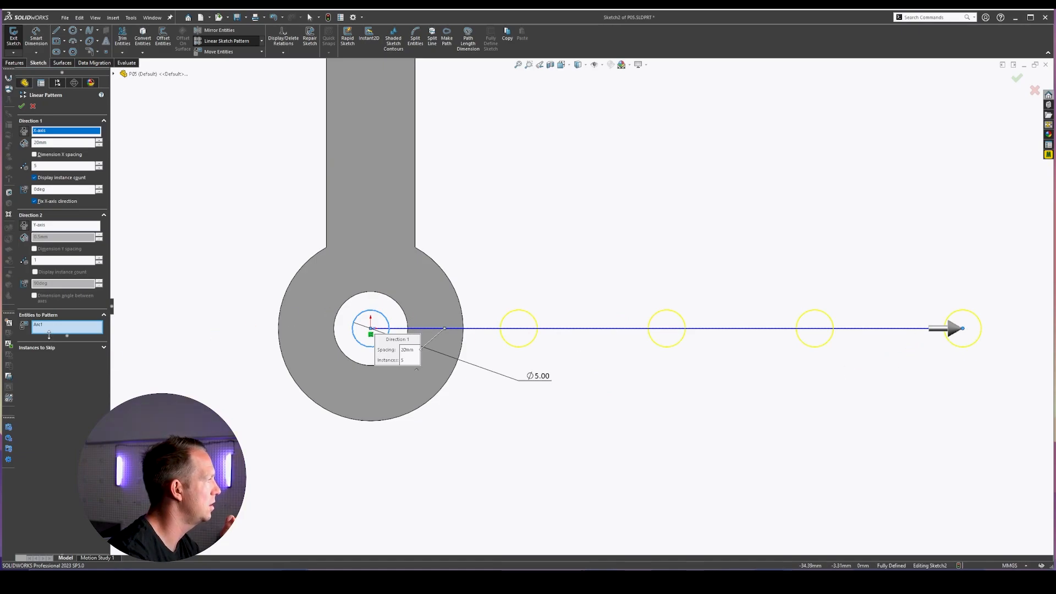
Enable the X spacing dimension and accept the linear sketch pattern
click(53, 330)
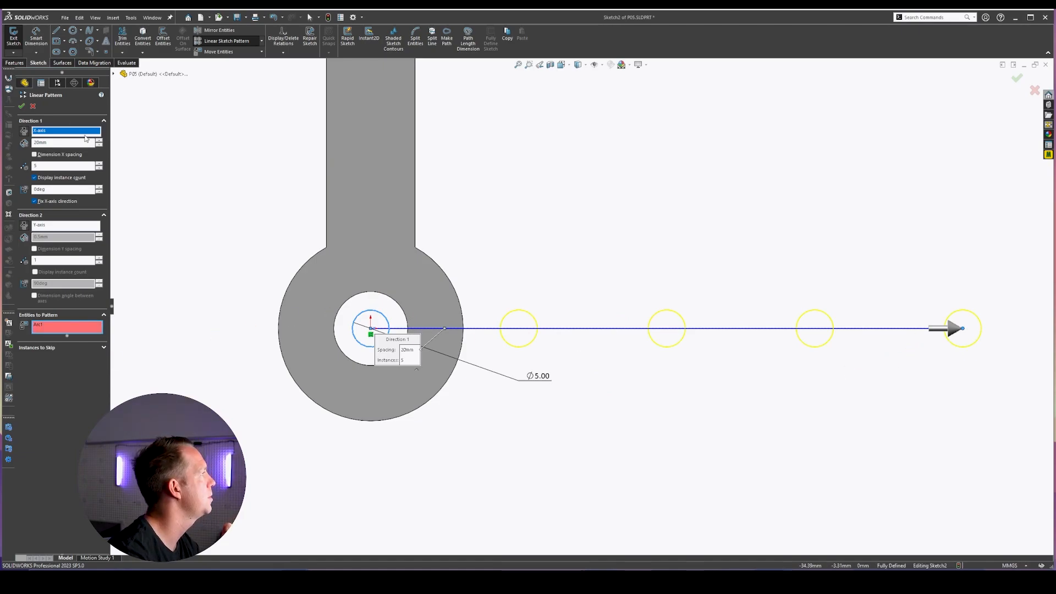
click(46, 156)
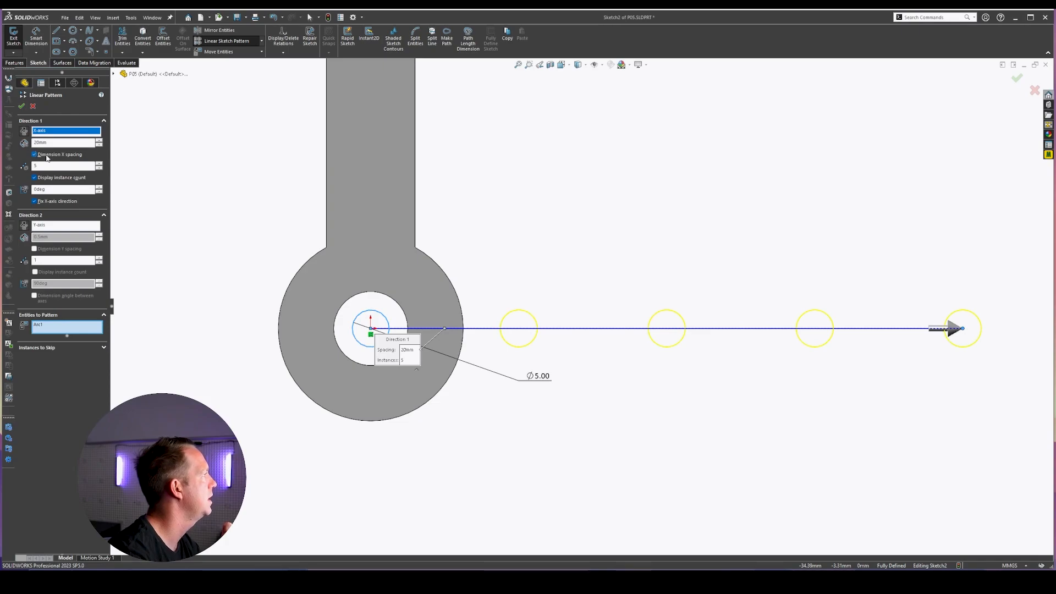
click(22, 106)
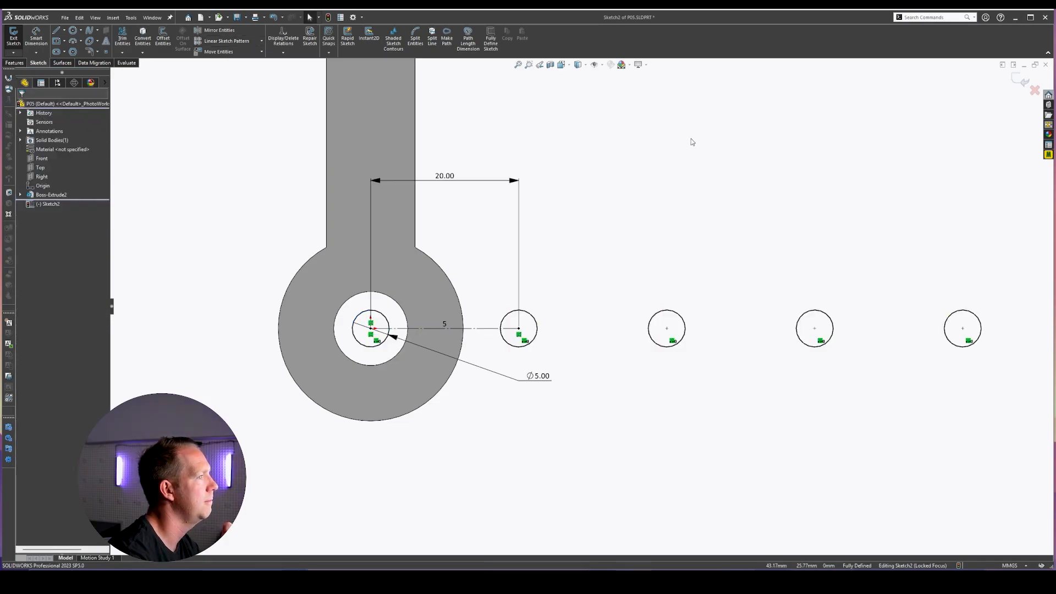
Sketch a vertical line from the lower edge of the link's bottom hole down past the rounded end
key(l)
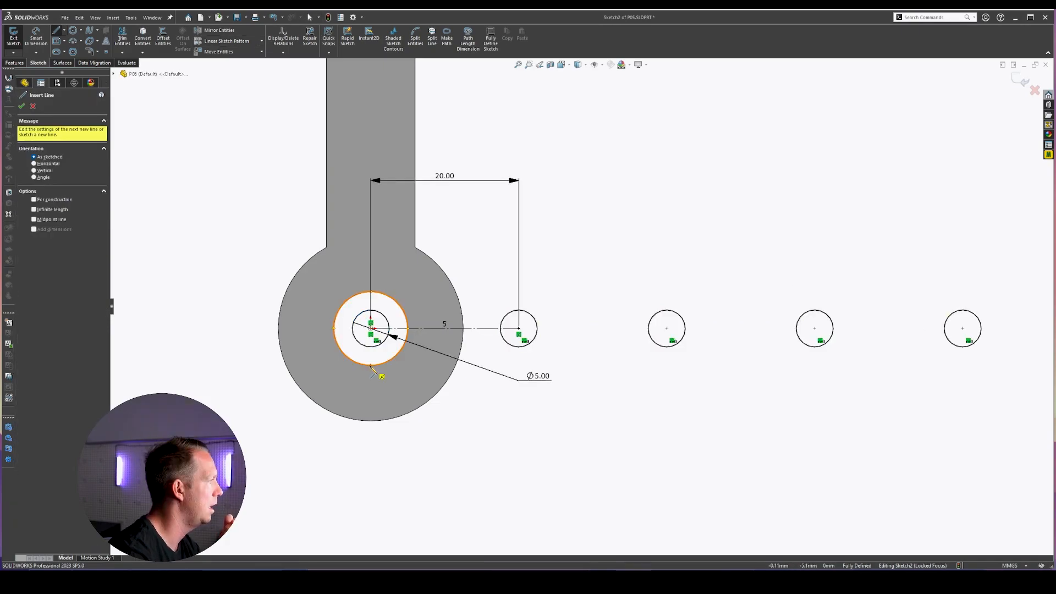
click(371, 366)
click(370, 449)
key(Escape)
key(Escape)
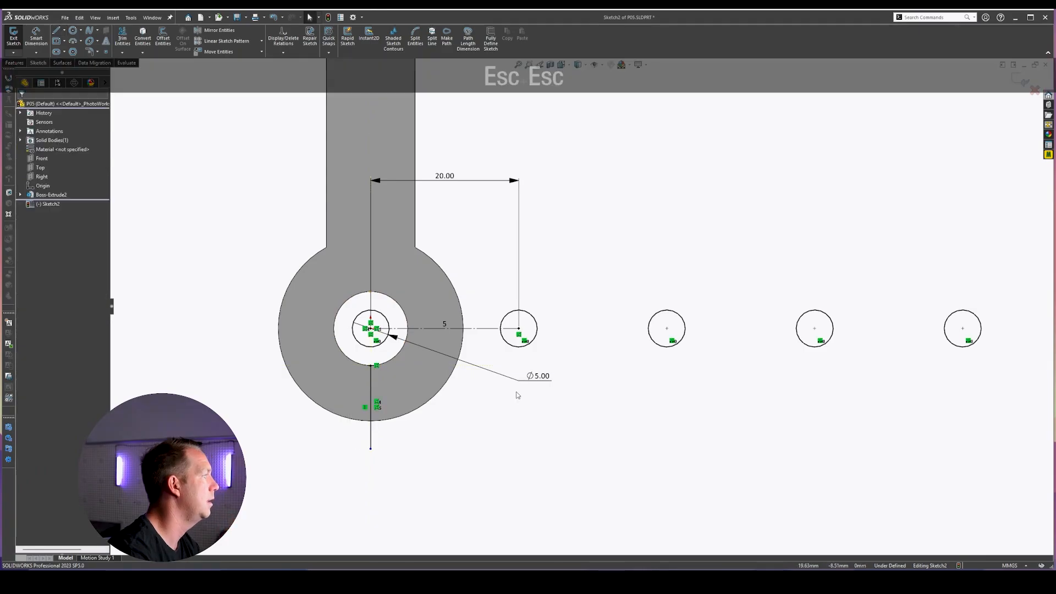
Open the patterned relation on the second circle to examine its linked entities, and close the relations display
click(526, 341)
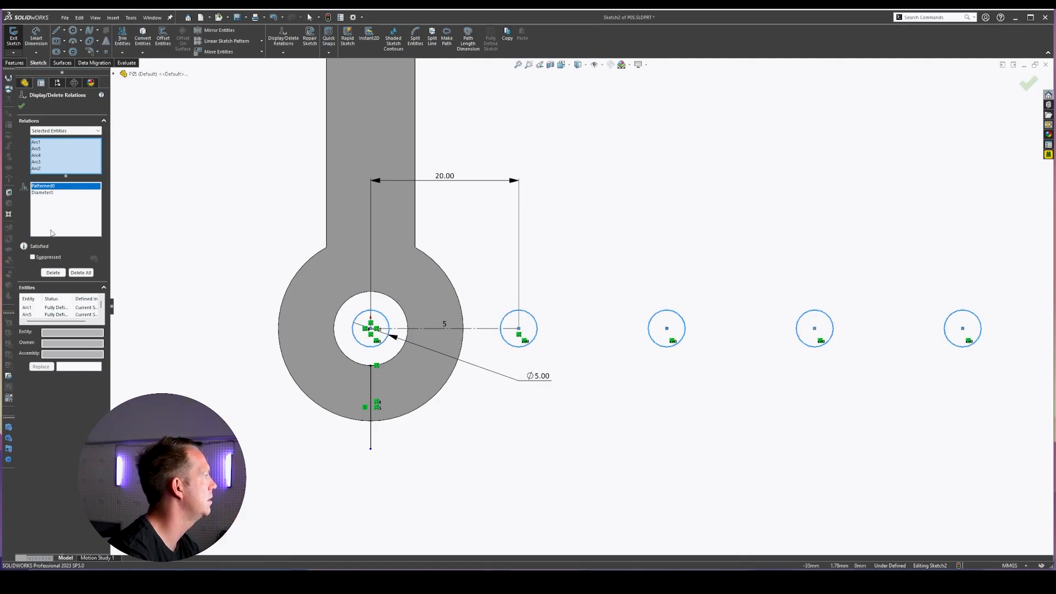
click(21, 106)
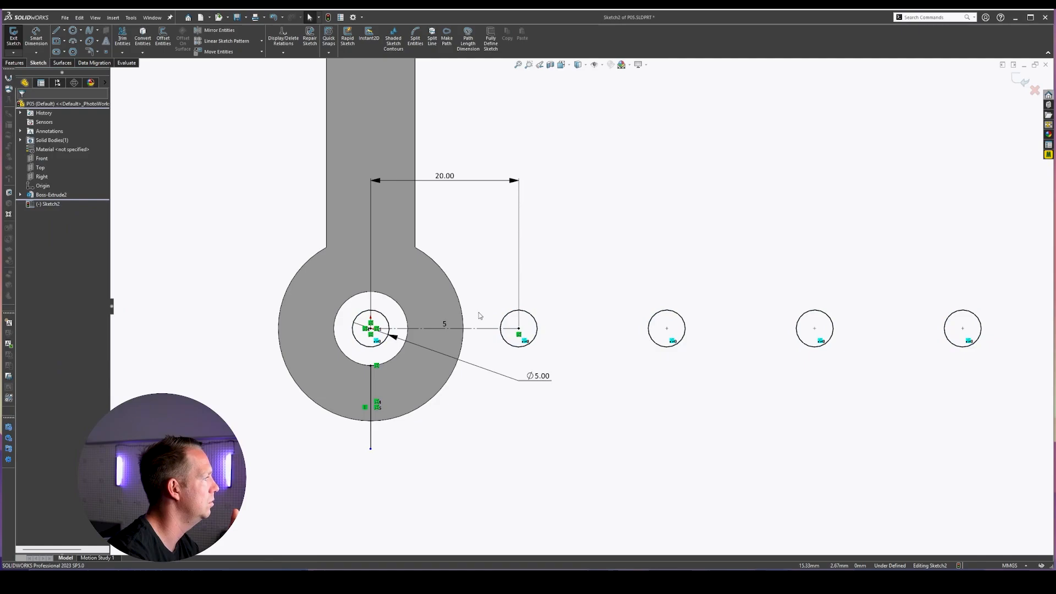
Open the pattern's instance count for editing, accept it, and move the count label above the pattern's direction line
double_click(445, 324)
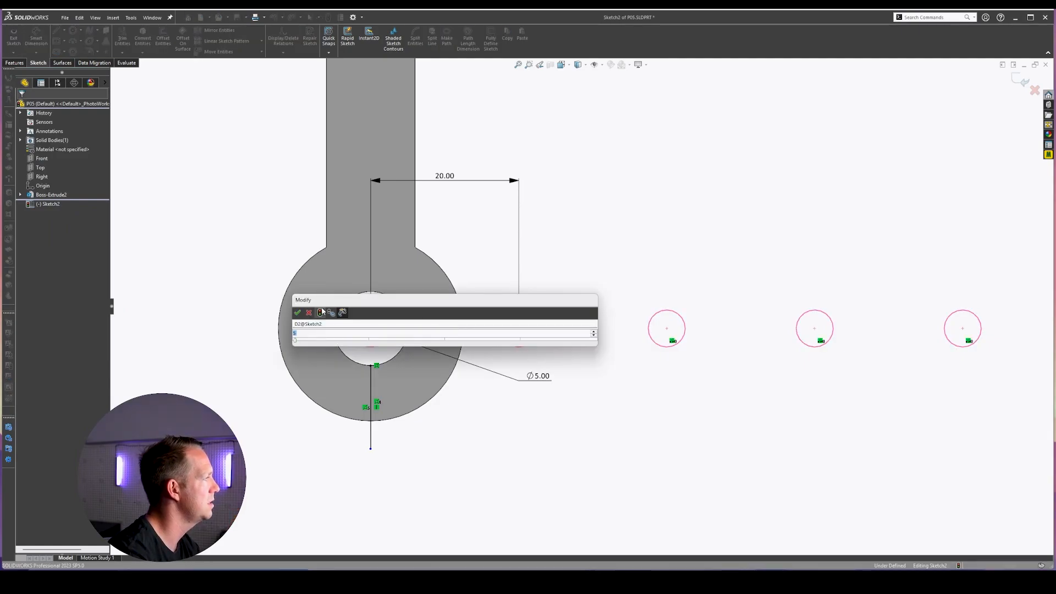
key(Return)
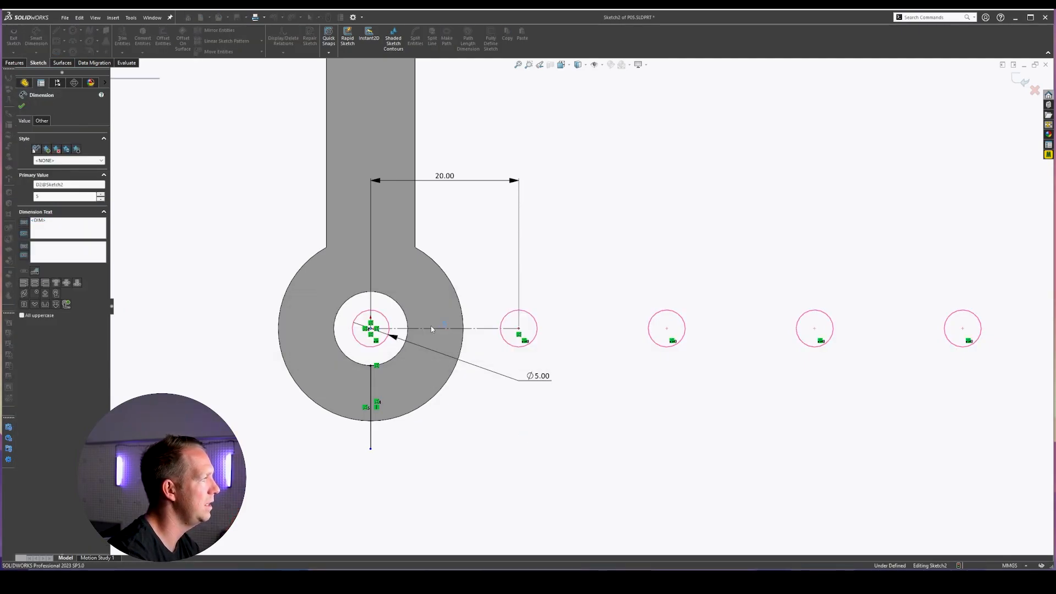
key(Escape)
click(445, 305)
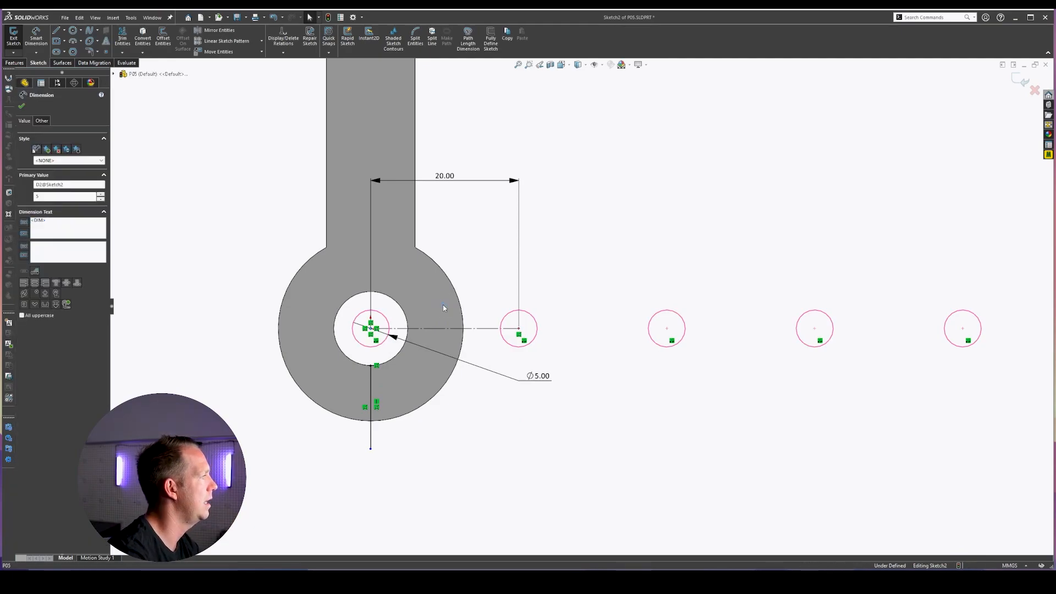
click(634, 203)
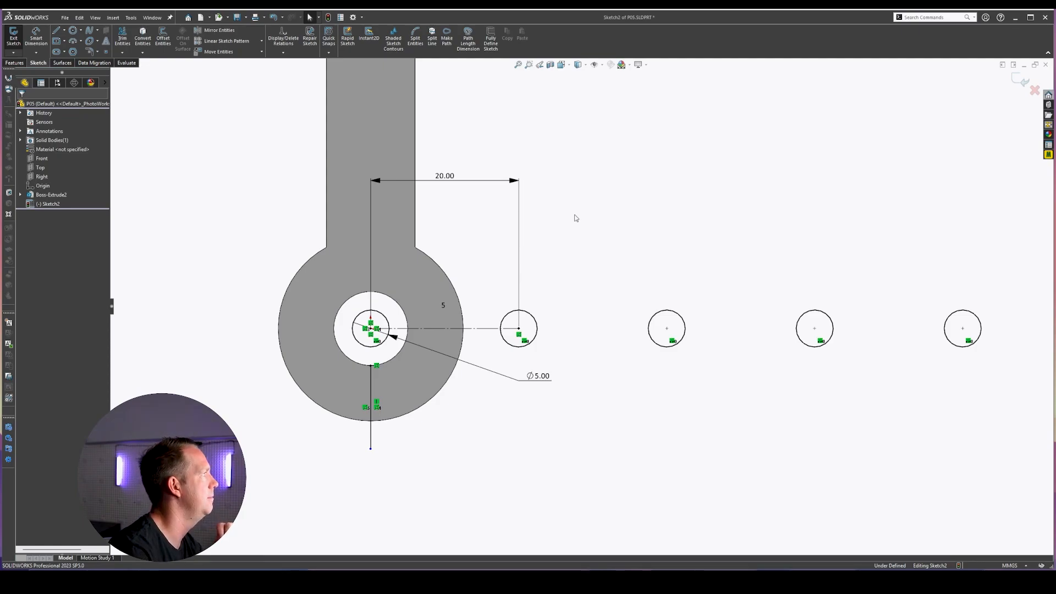
Edit the linear sketch pattern to add the vertical line to the patterned entities
right_click(538, 336)
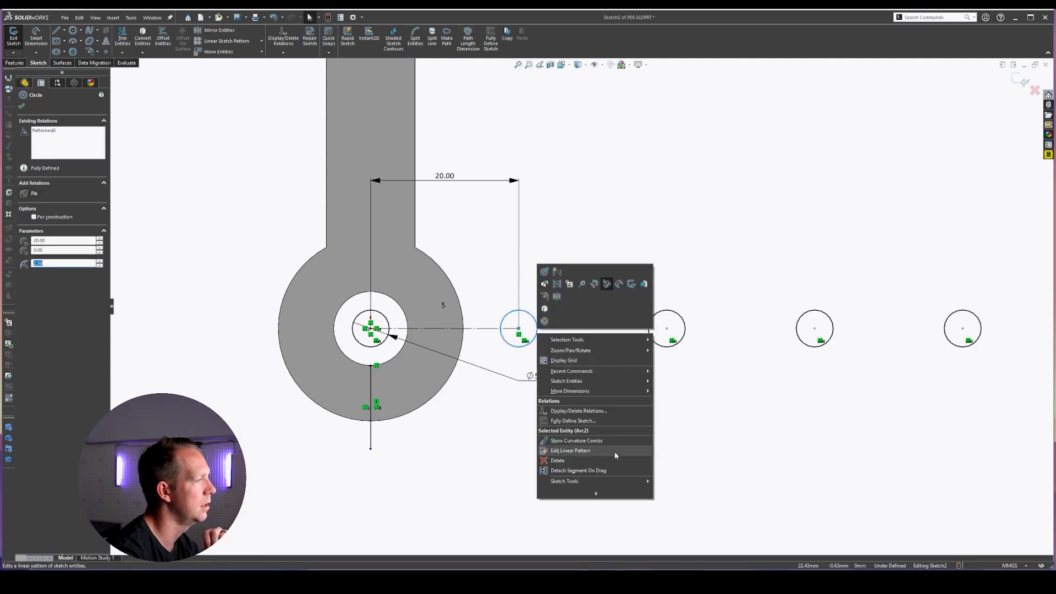
click(573, 452)
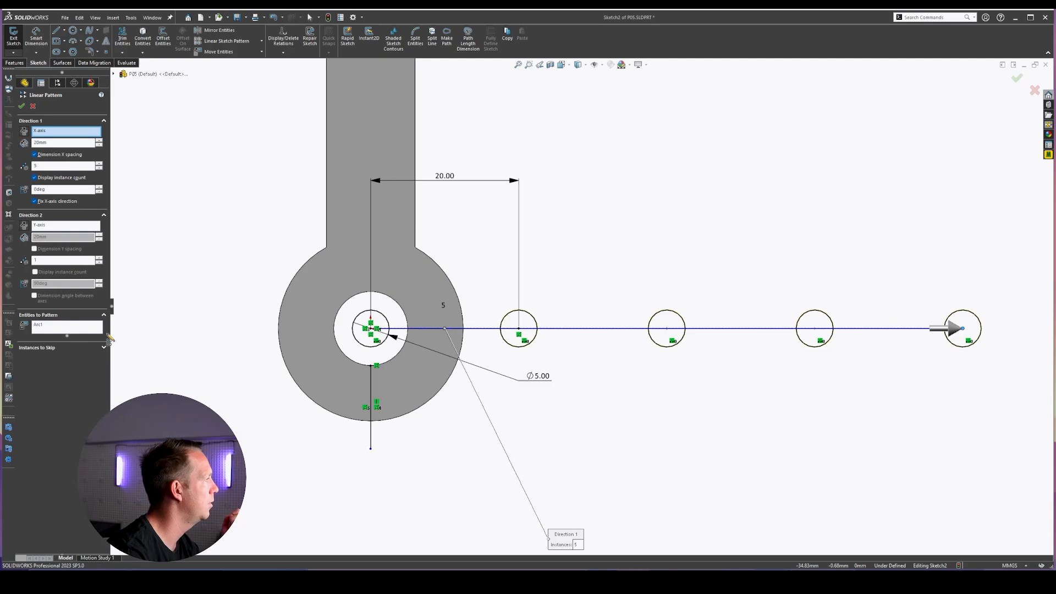
click(87, 332)
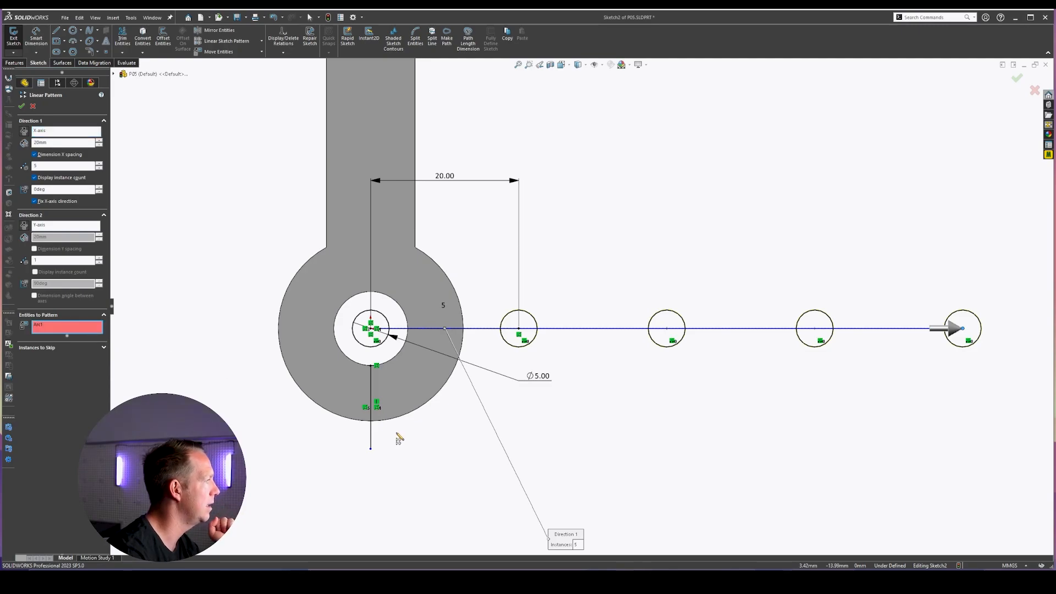
click(372, 438)
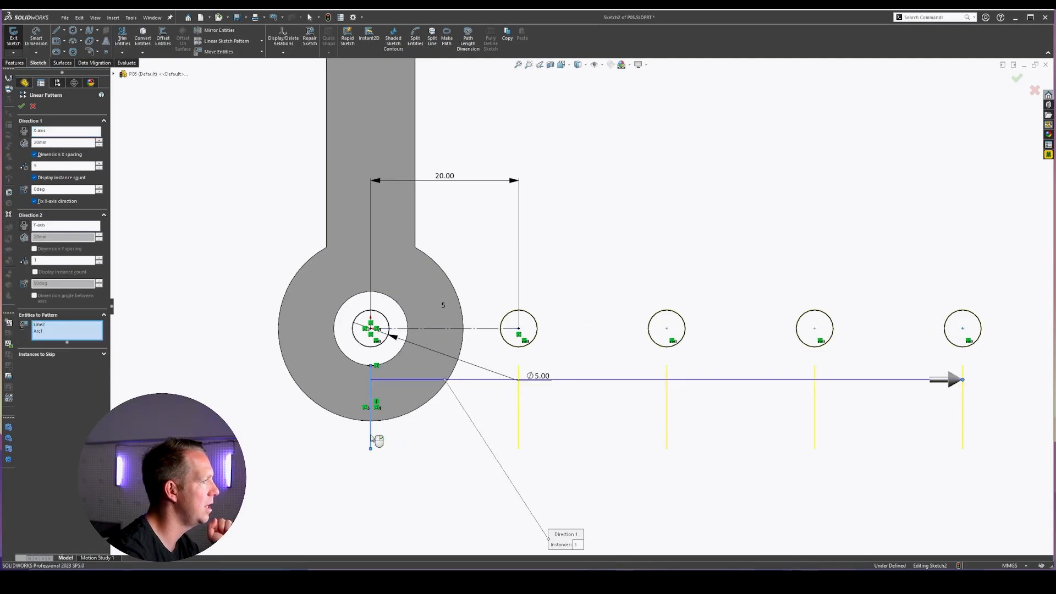
click(22, 106)
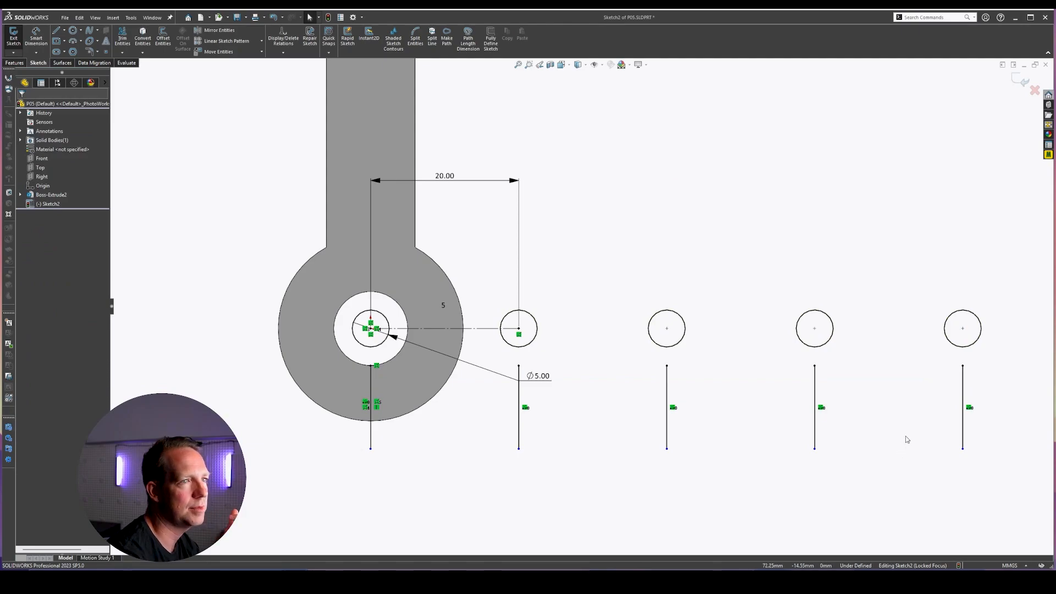
Delete the patterned circles and lines with their dimensions and the original vertical line, keeping the circle in the link's bottom hole
scroll(581, 306, up, 4)
scroll(681, 184, down, 2)
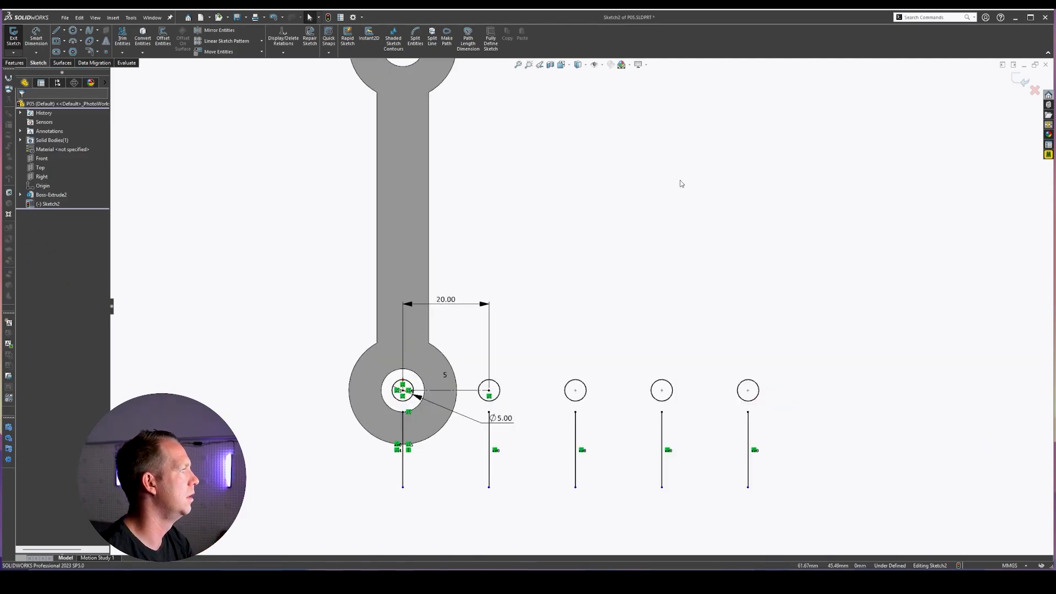
scroll(650, 183, up, 3)
scroll(650, 184, down, 1)
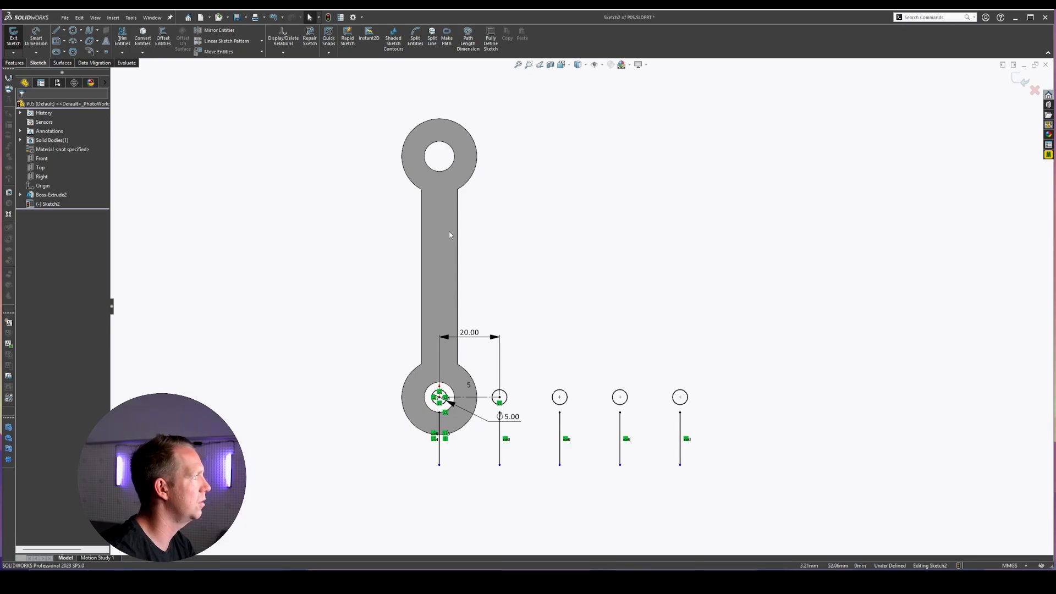
click(444, 253)
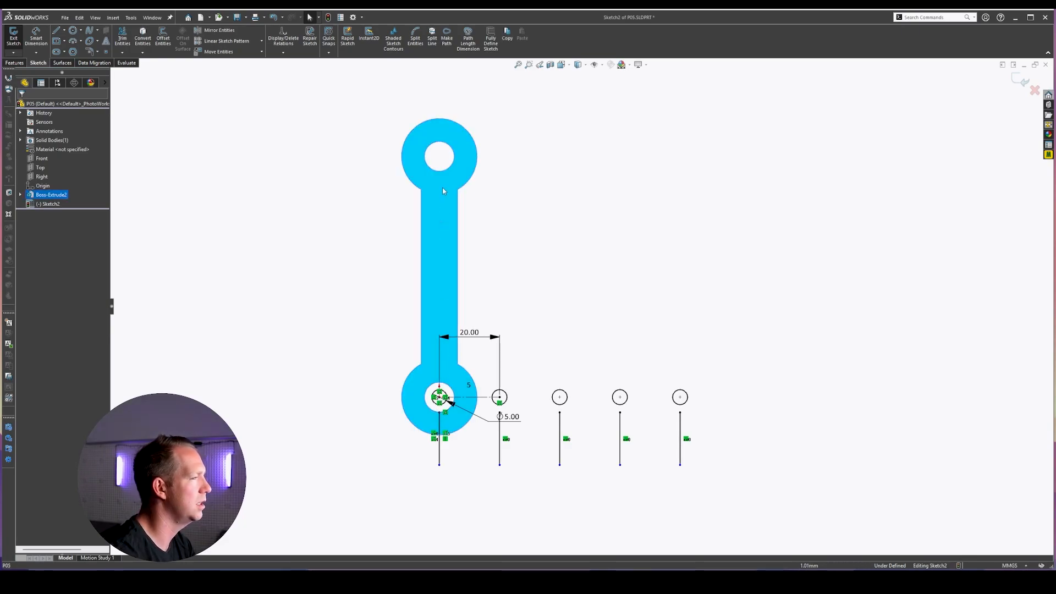
click(700, 338)
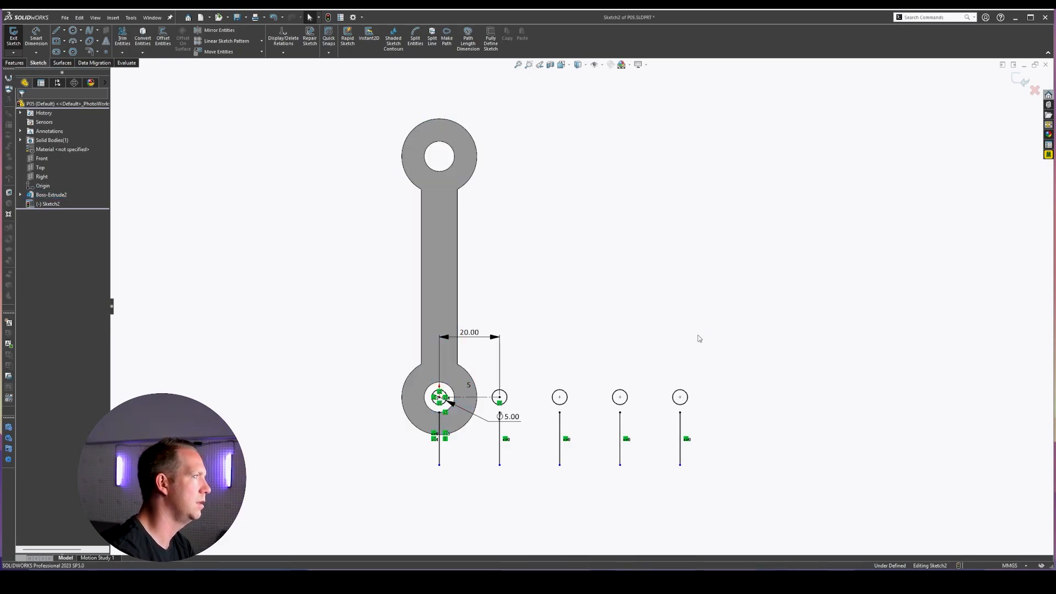
drag(780, 491, 477, 286)
key(Delete)
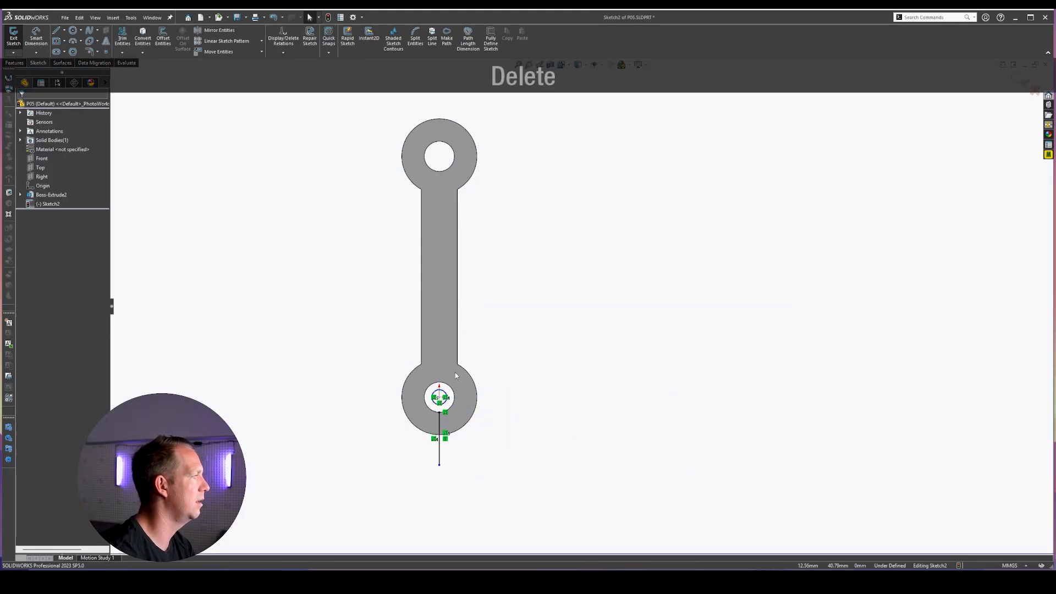
click(439, 426)
key(Delete)
Dimension the diameter of the circle in the link's bottom hole
scroll(439, 417, down, 2)
right_drag(427, 437, 427, 358)
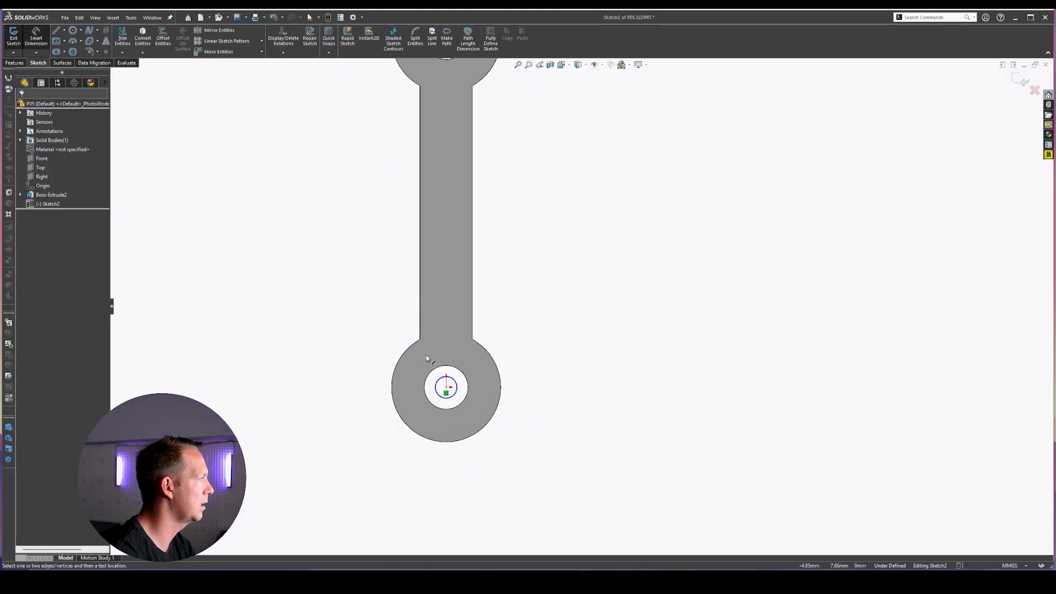
click(454, 380)
click(477, 338)
key(Escape)
key(Escape)
scroll(477, 341, up, 1)
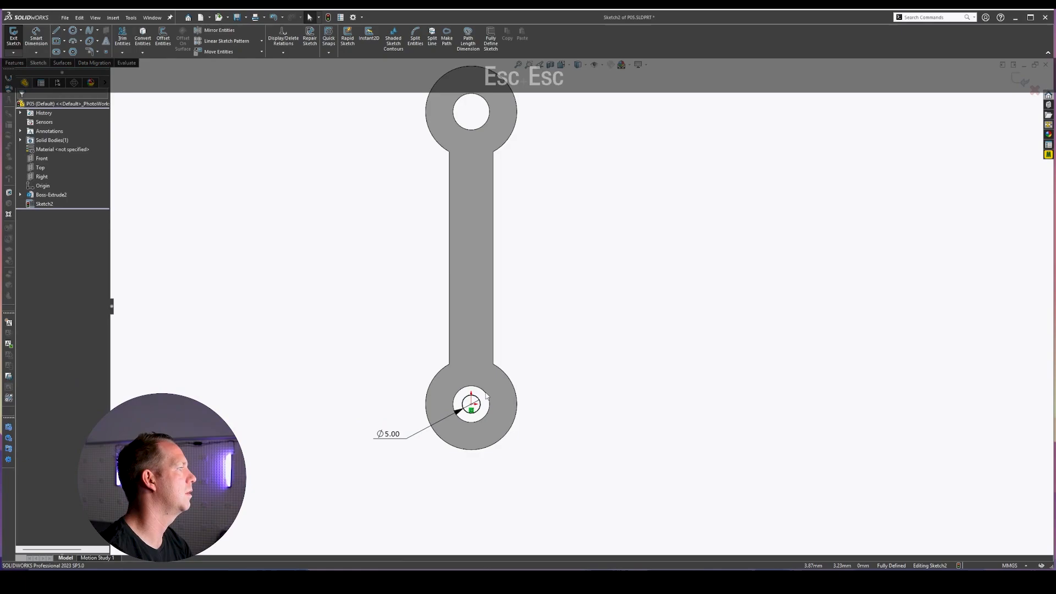
Start a linear sketch pattern of the circle with two Y-axis instances and a single X-axis instance
click(478, 397)
click(226, 41)
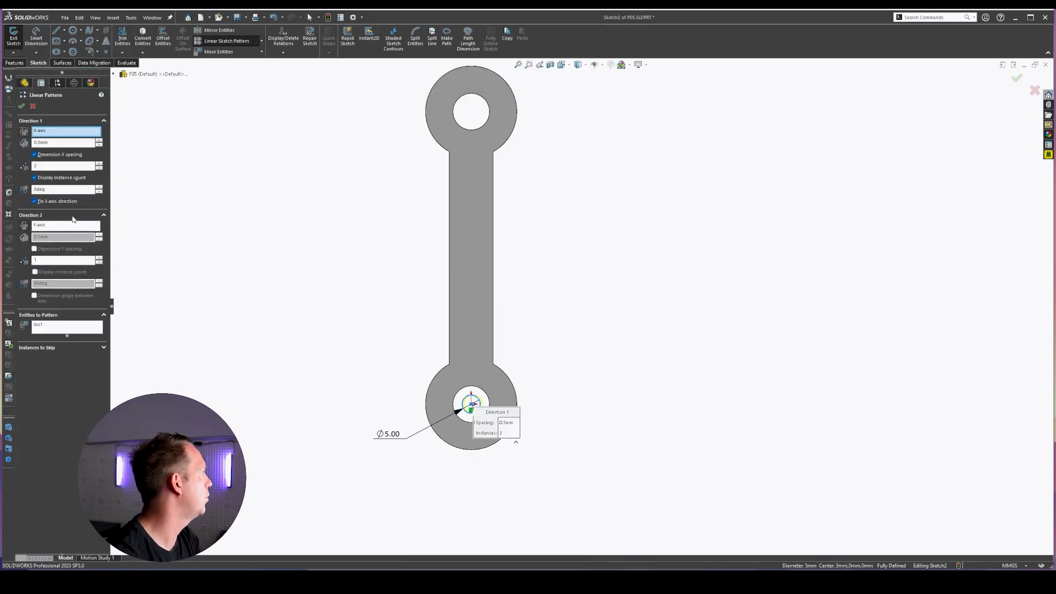
click(100, 259)
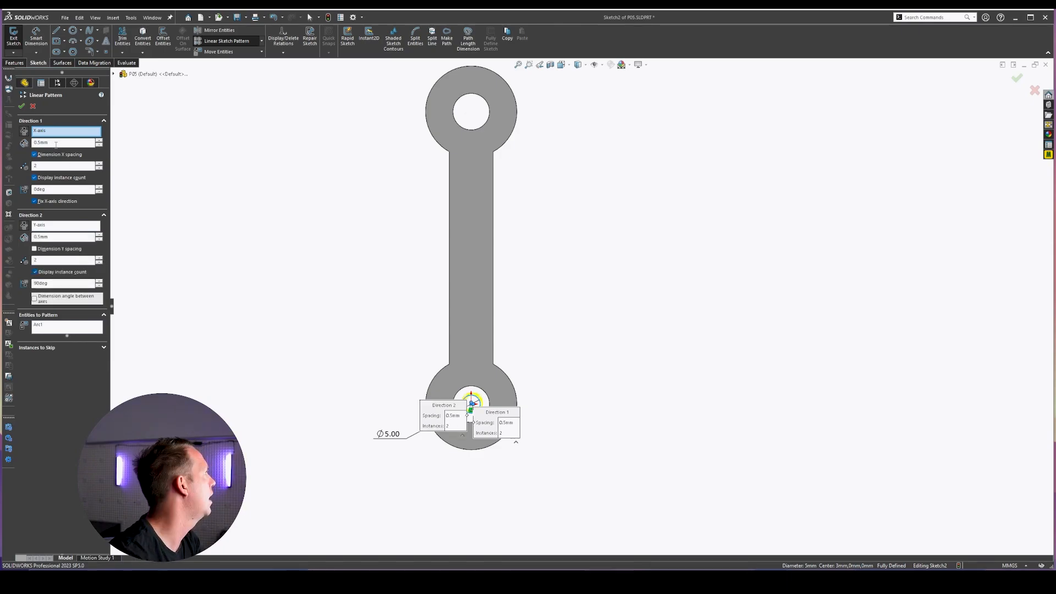
click(100, 169)
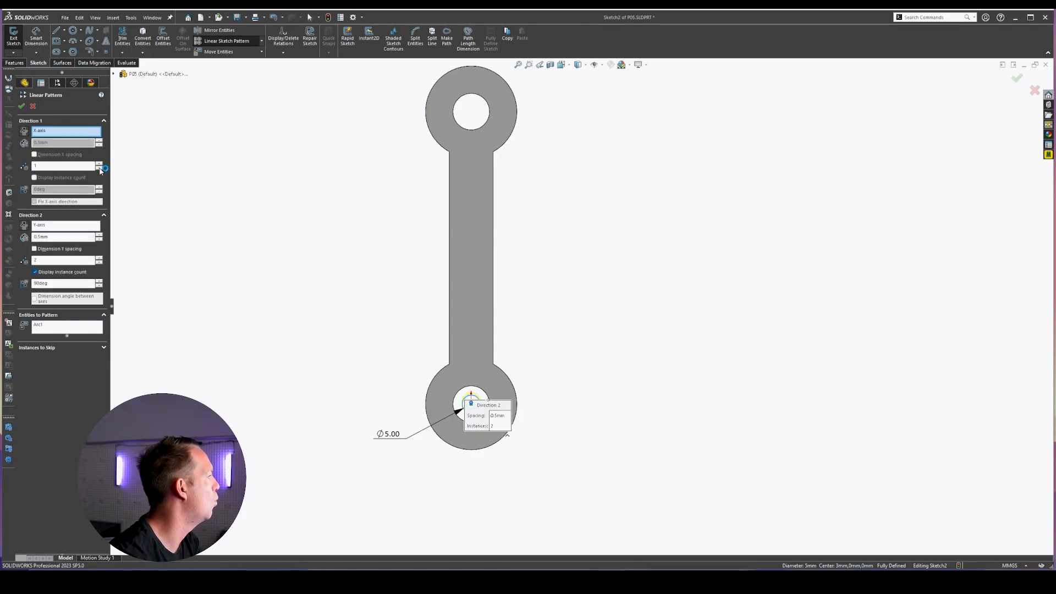
Set the pattern's Y-axis spacing to 20 mm and the number of Y-axis instances to 5
double_click(47, 237)
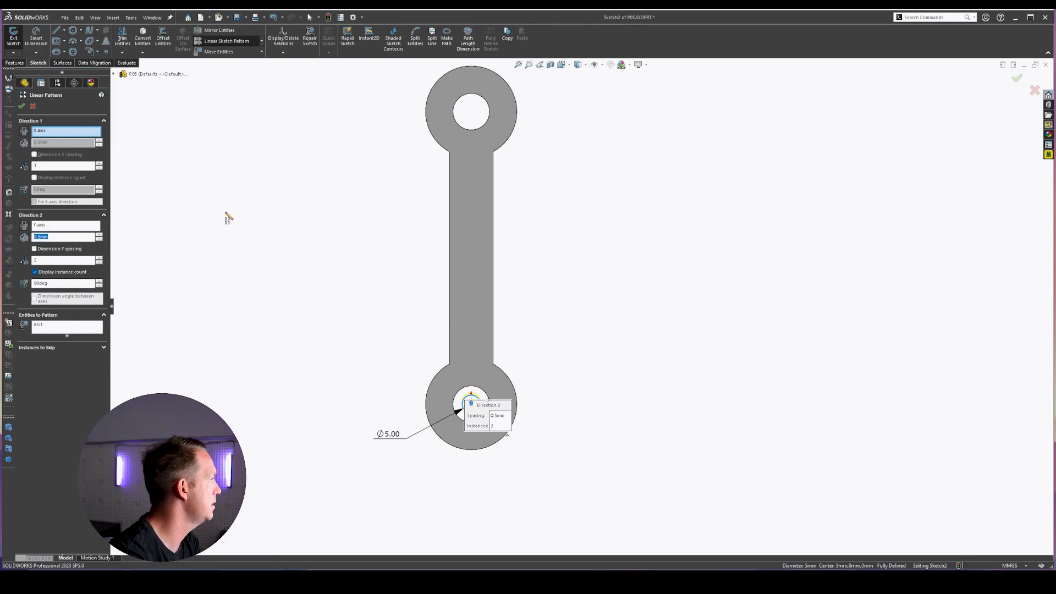
text(20)
key(Return)
click(100, 258)
click(100, 258)
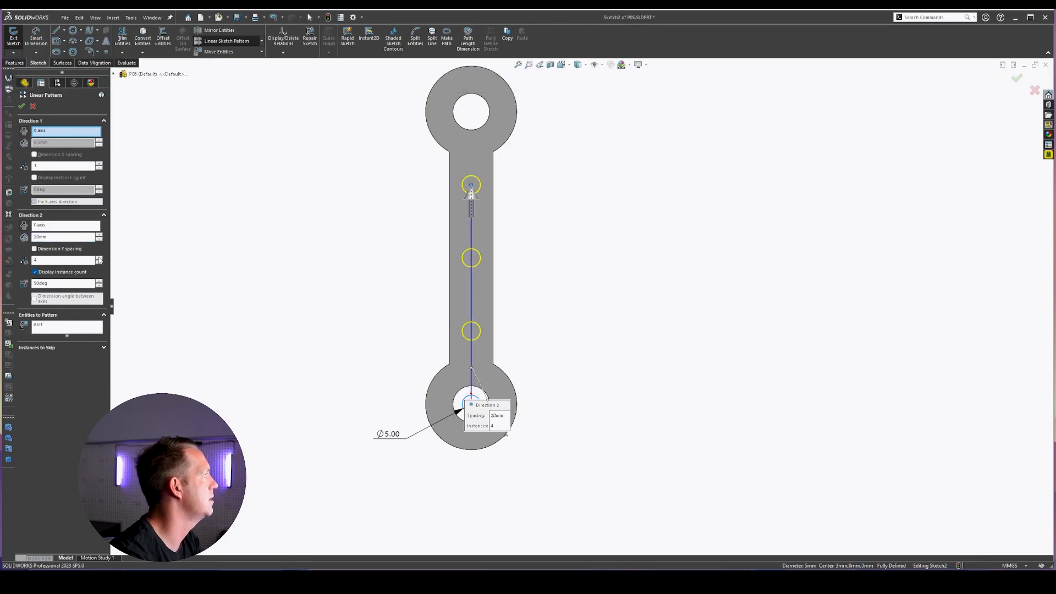
click(99, 258)
Examine how the last previewed circle lines up with the link's top hole
scroll(566, 212, up, 1)
scroll(566, 212, down, 1)
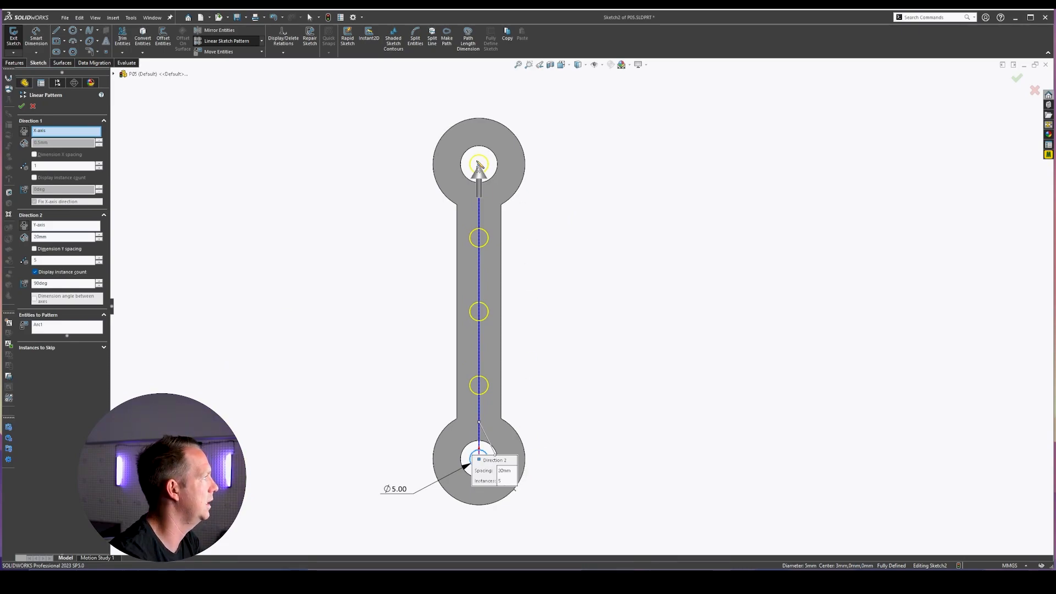
scroll(483, 172, down, 6)
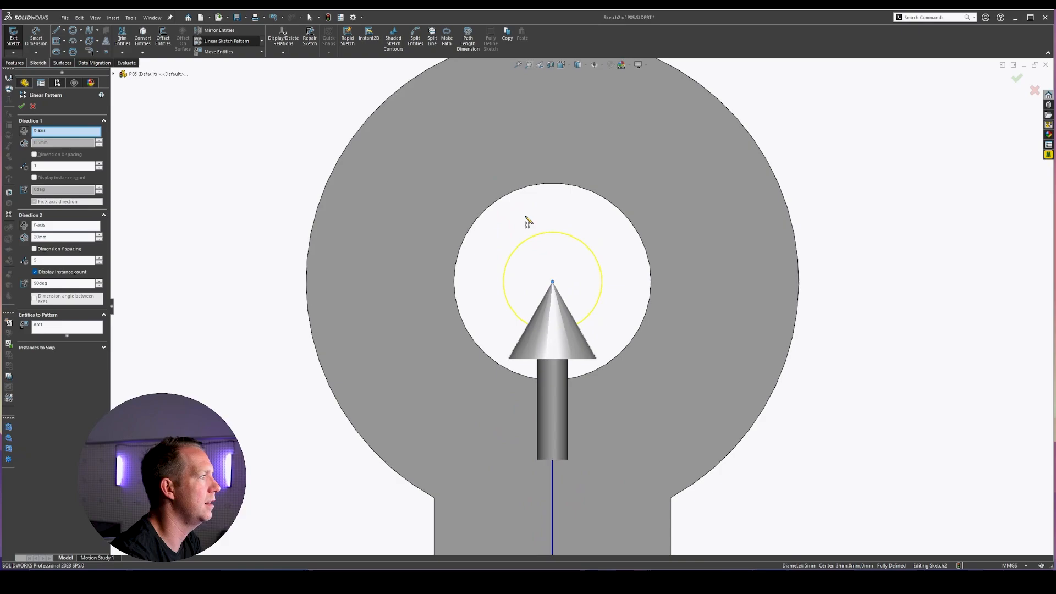
scroll(581, 306, up, 4)
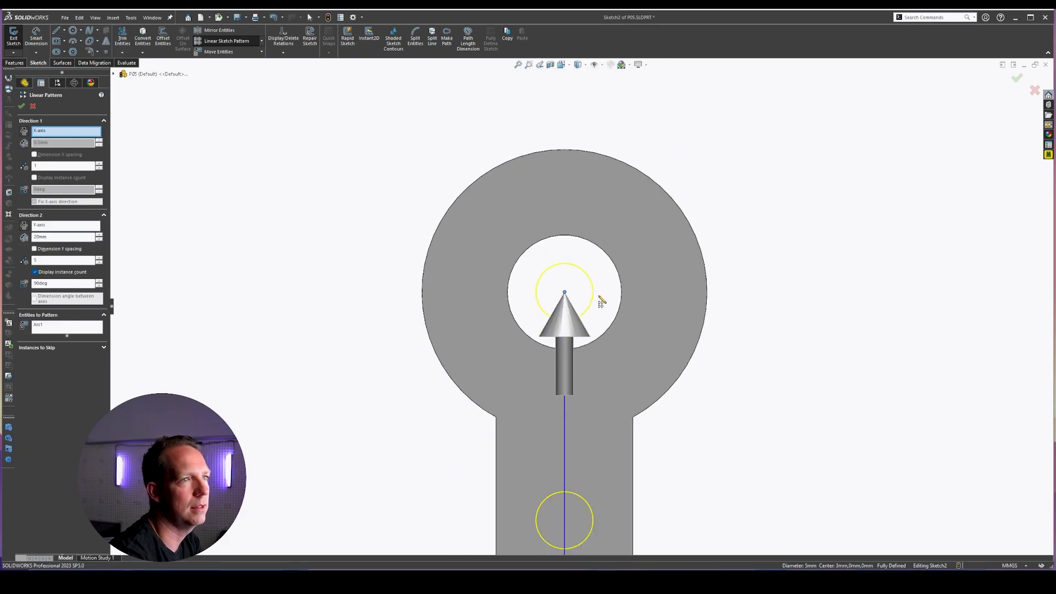
scroll(669, 401, up, 5)
scroll(688, 533, up, 3)
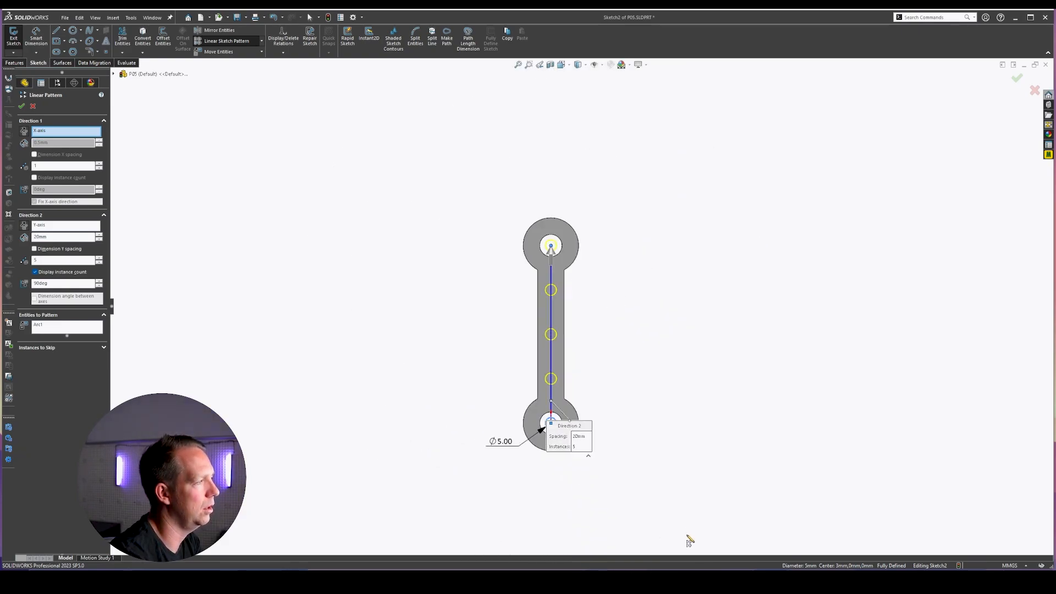
scroll(673, 286, down, 2)
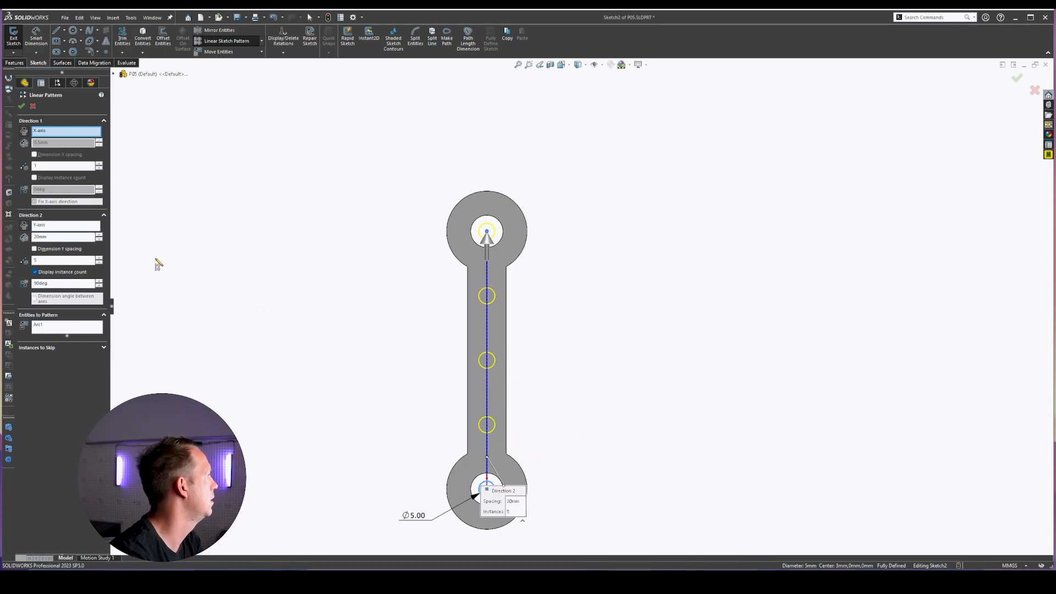
Set the pattern's Y-axis spacing to 15 mm and accept the sketch pattern without a Y spacing dimension
click(54, 237)
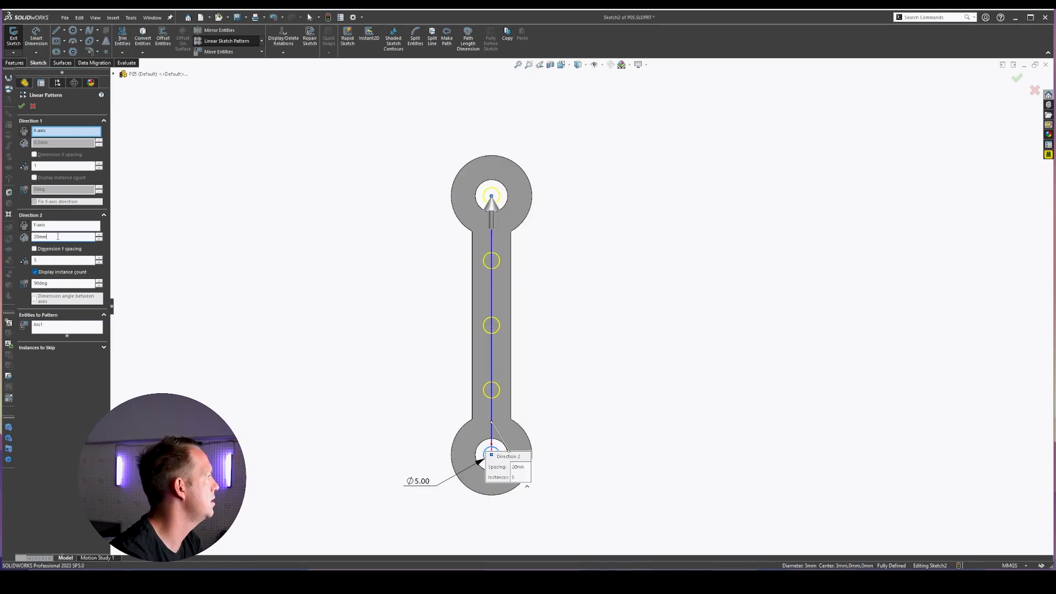
double_click(58, 237)
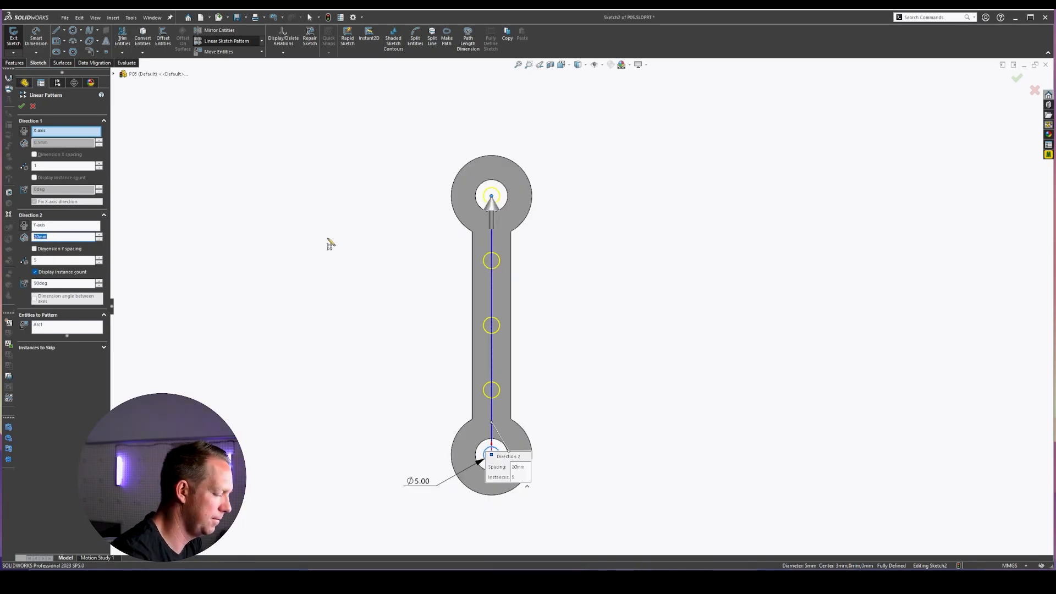
text(15)
scroll(595, 253, down, 1)
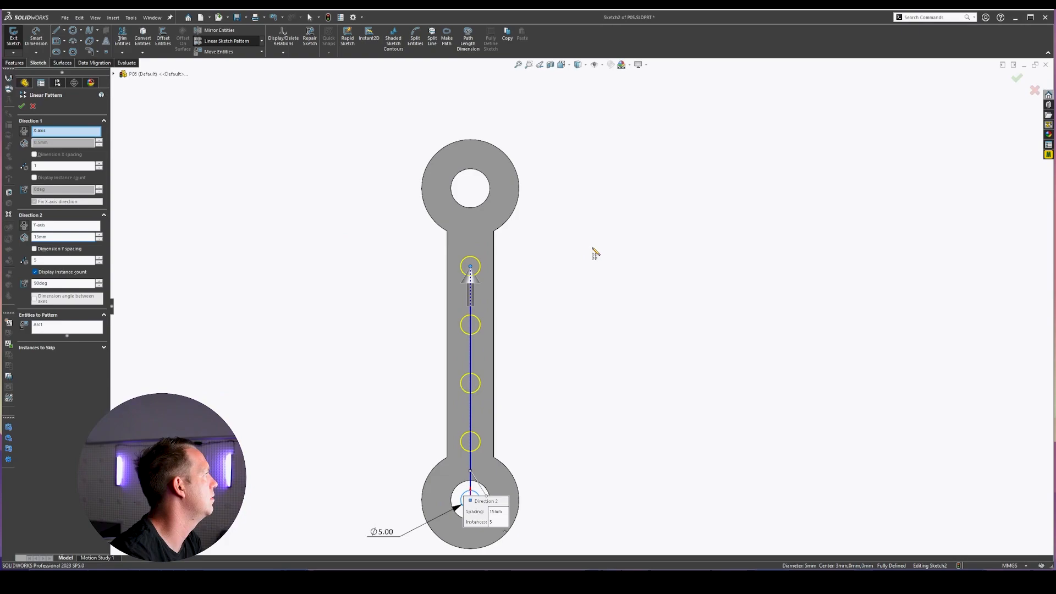
scroll(584, 297, up, 1)
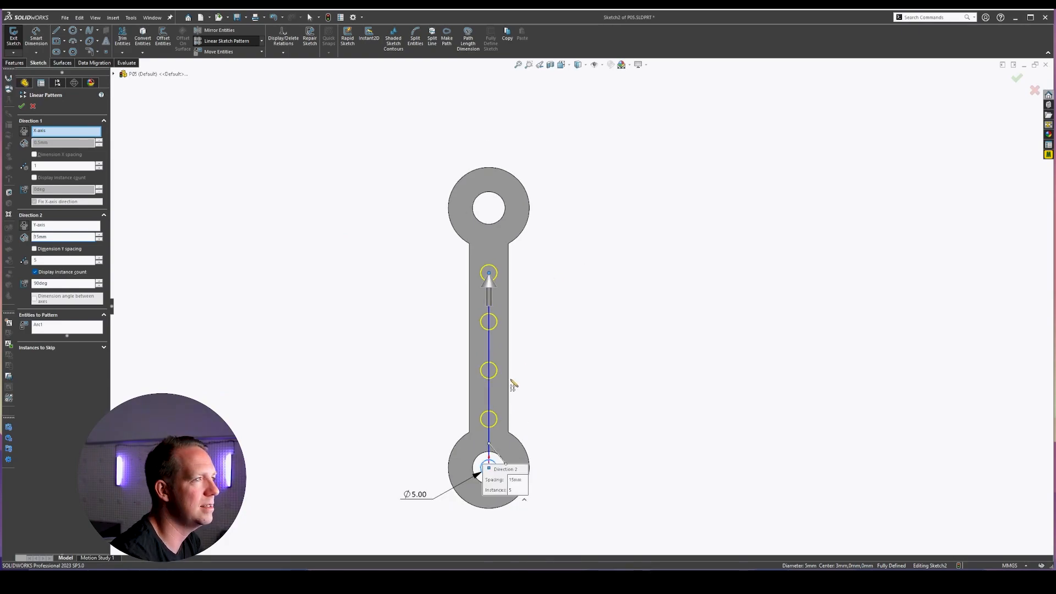
scroll(514, 385, down, 1)
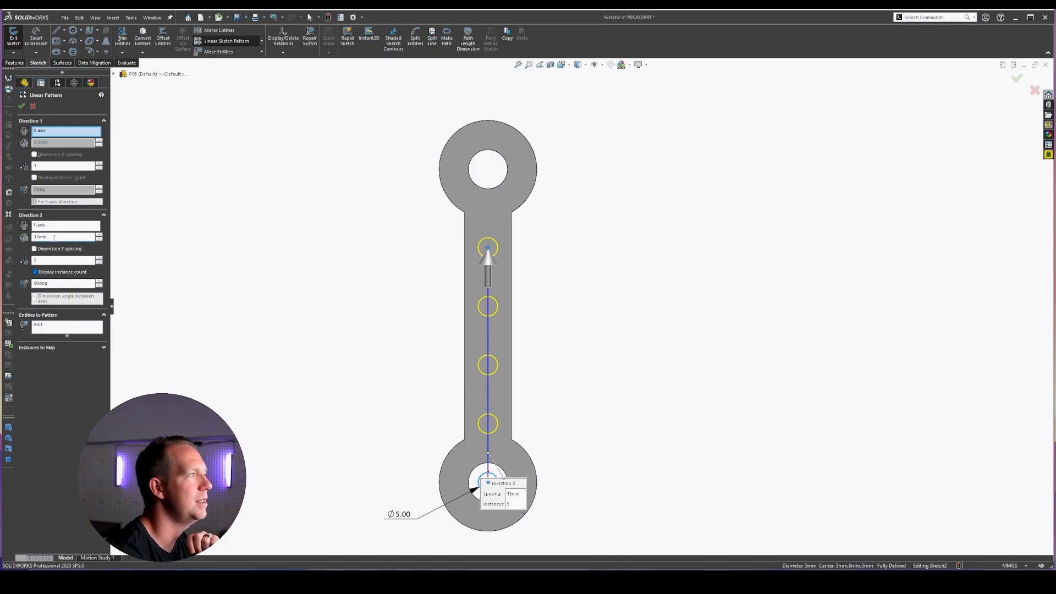
click(35, 249)
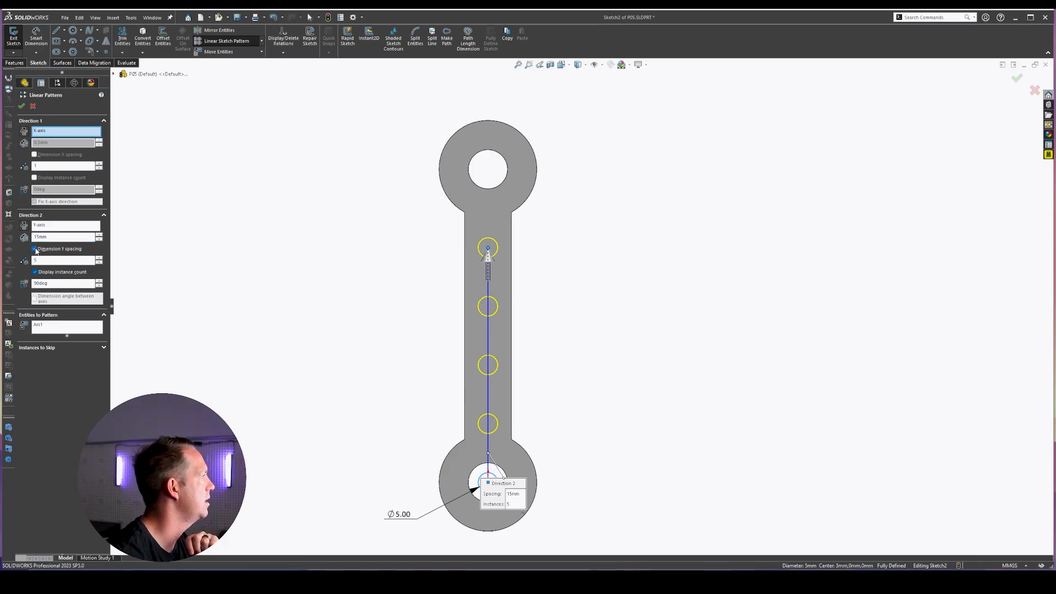
click(22, 107)
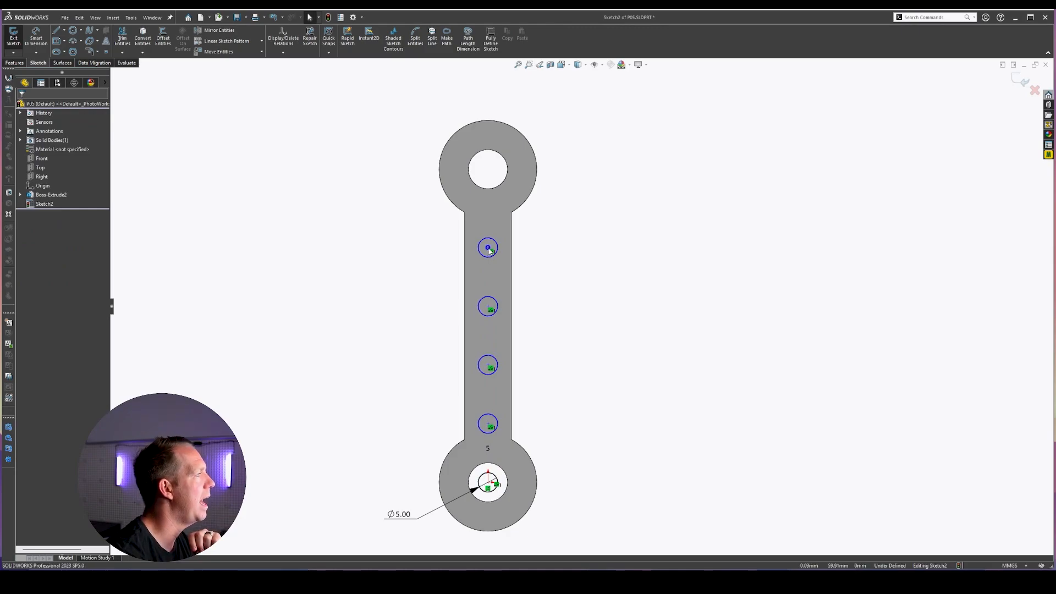
Move the last patterned circle's center onto the center of the link's top hole so the pattern spans both holes
mouse_move(489, 249)
mouse_down()
mouse_move(592, 233)
mouse_move(604, 292)
mouse_move(495, 355)
mouse_move(496, 124)
mouse_move(497, 350)
mouse_move(497, 131)
mouse_move(488, 169)
mouse_up()
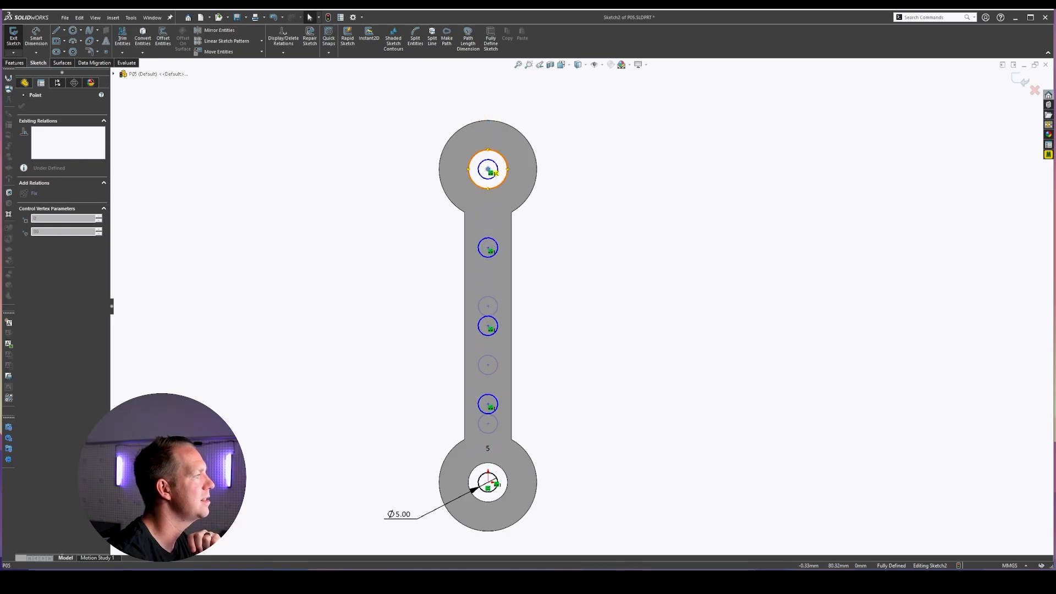
click(645, 377)
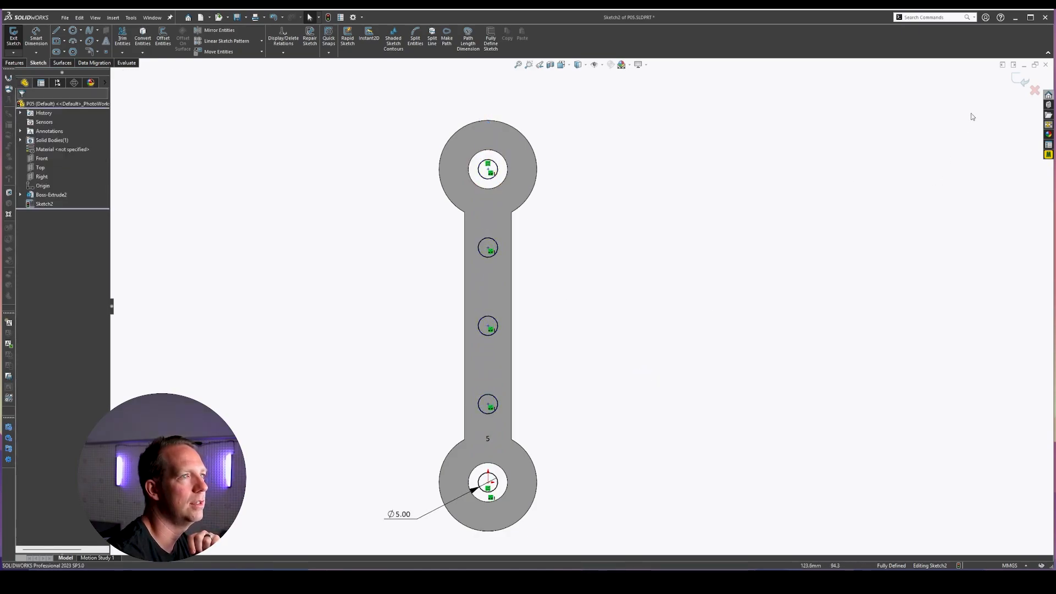
Exit the patterned-circle sketch and set the distance between the link's two end holes to 60 mm
click(1023, 80)
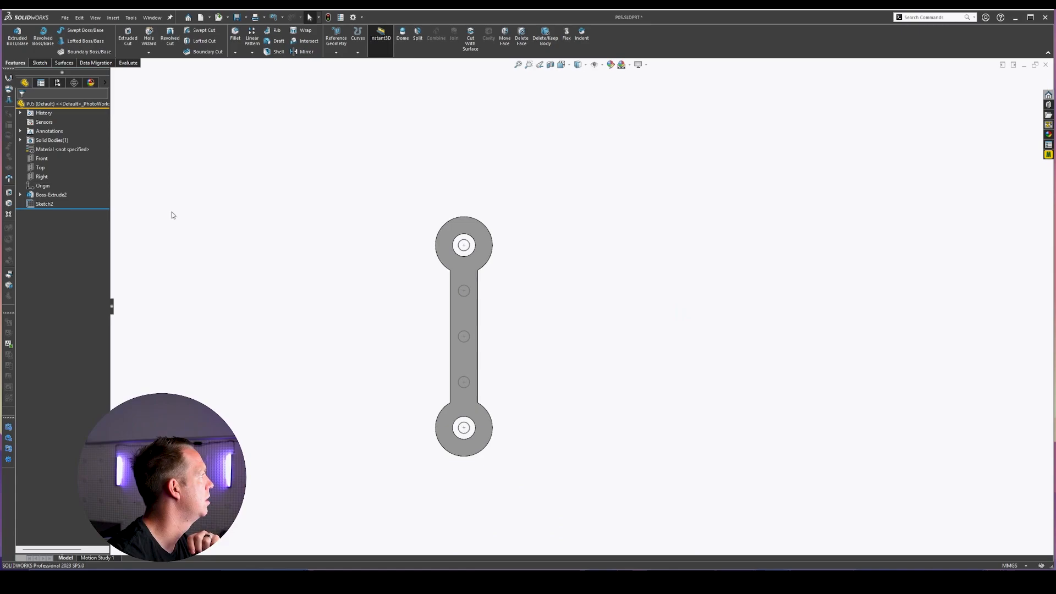
click(52, 196)
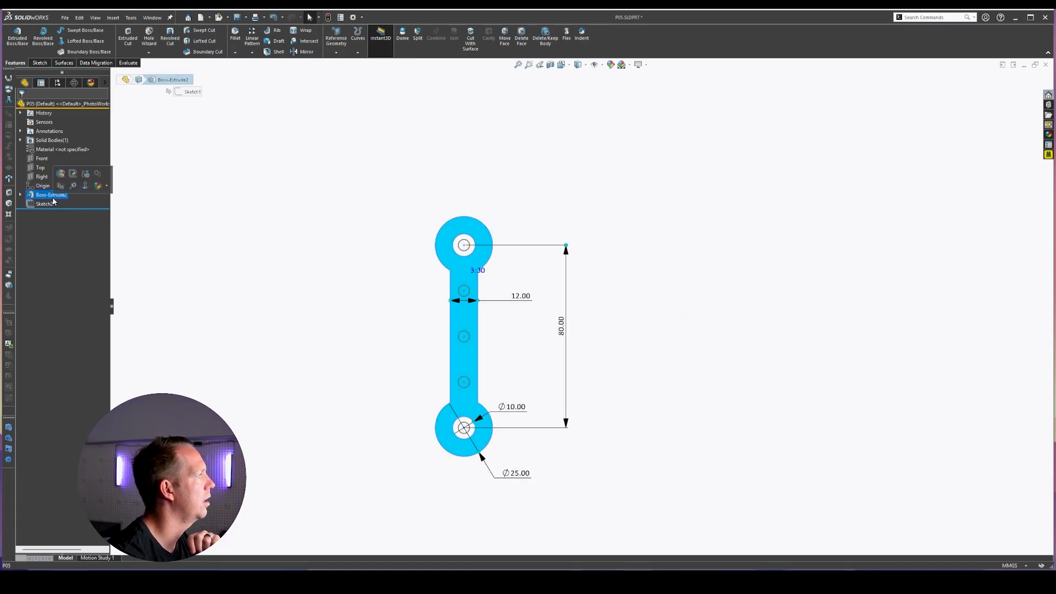
click(562, 326)
scroll(610, 359, down, 1)
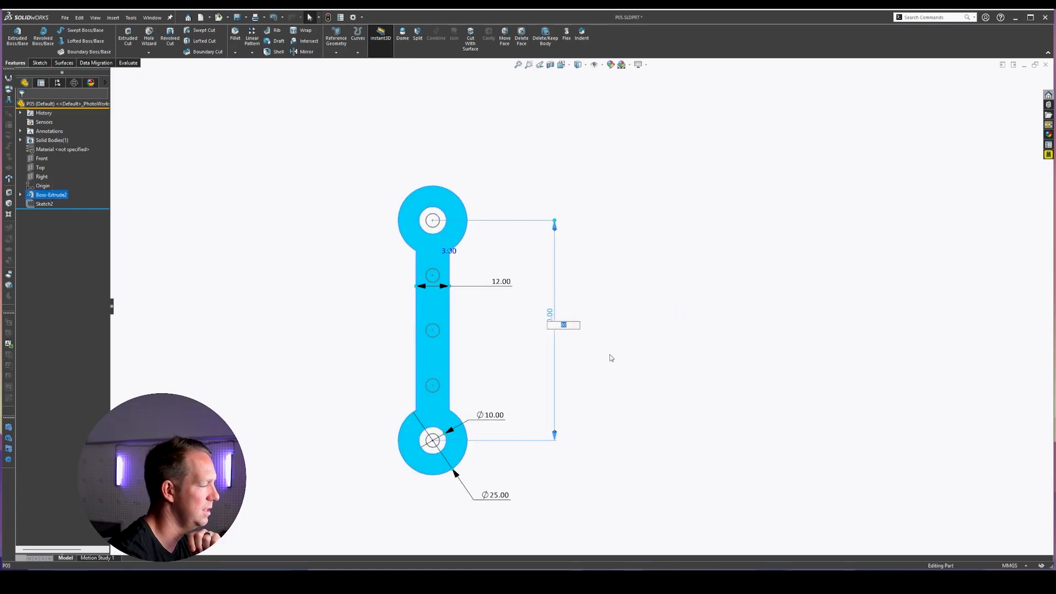
text(60)
key(Return)
scroll(502, 363, down, 1)
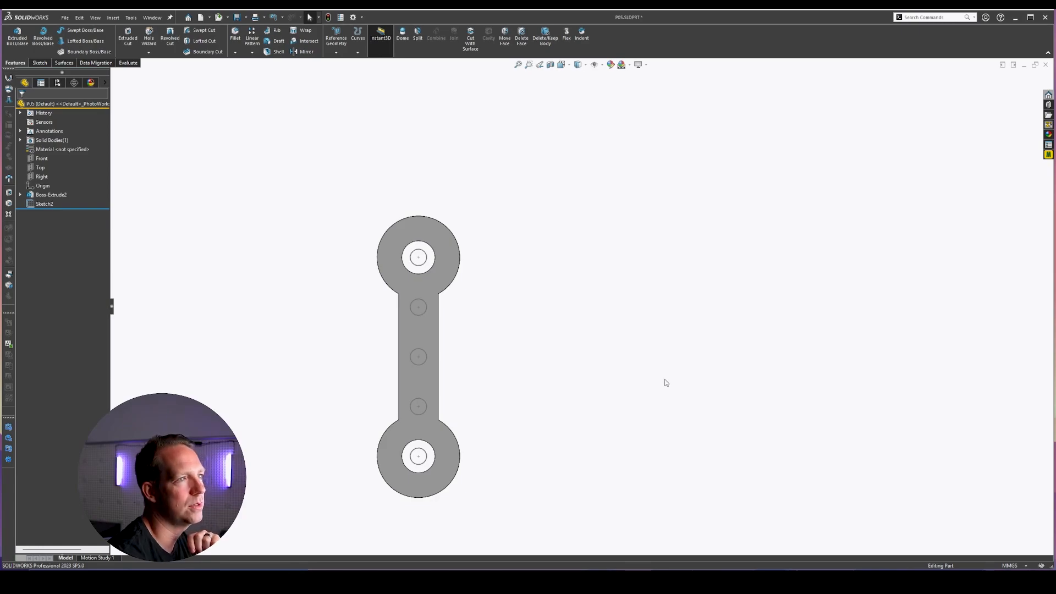
Cut the patterned circles through the link and set the distance between its end holes to 120 mm
click(44, 204)
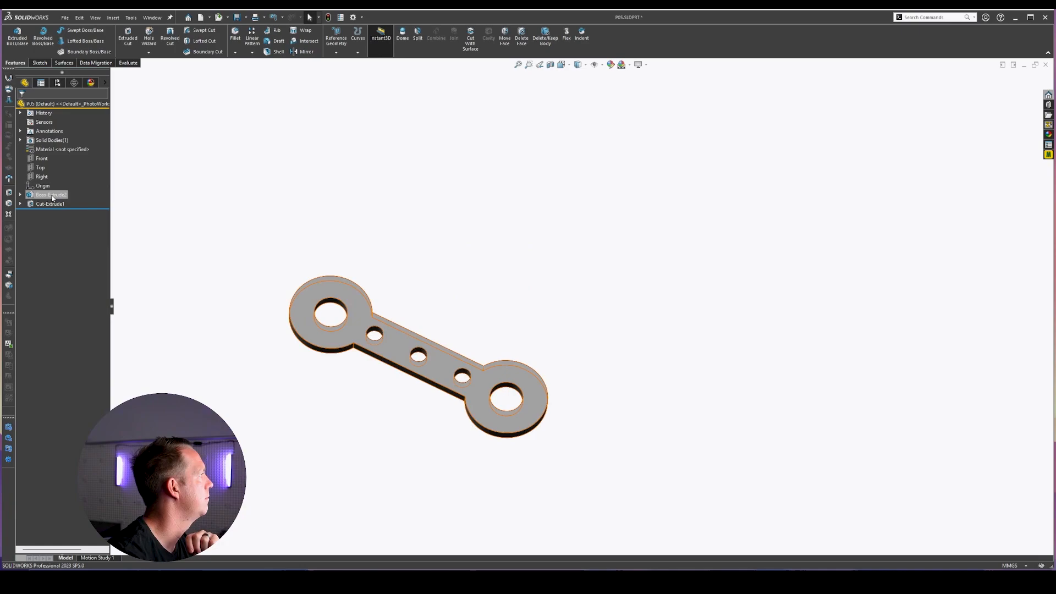
click(51, 195)
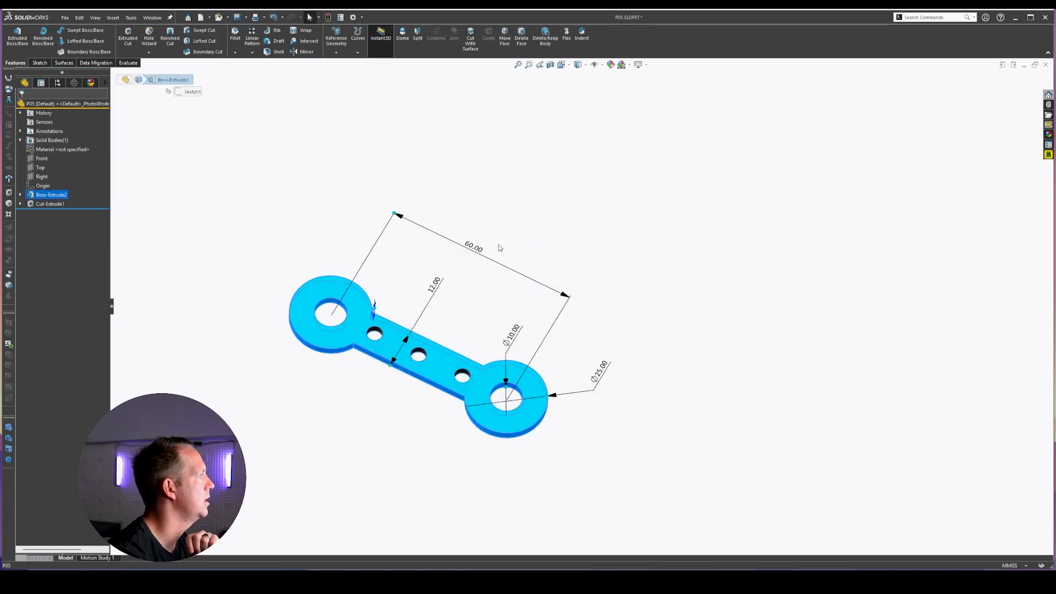
double_click(474, 248)
text(120)
key(Return)
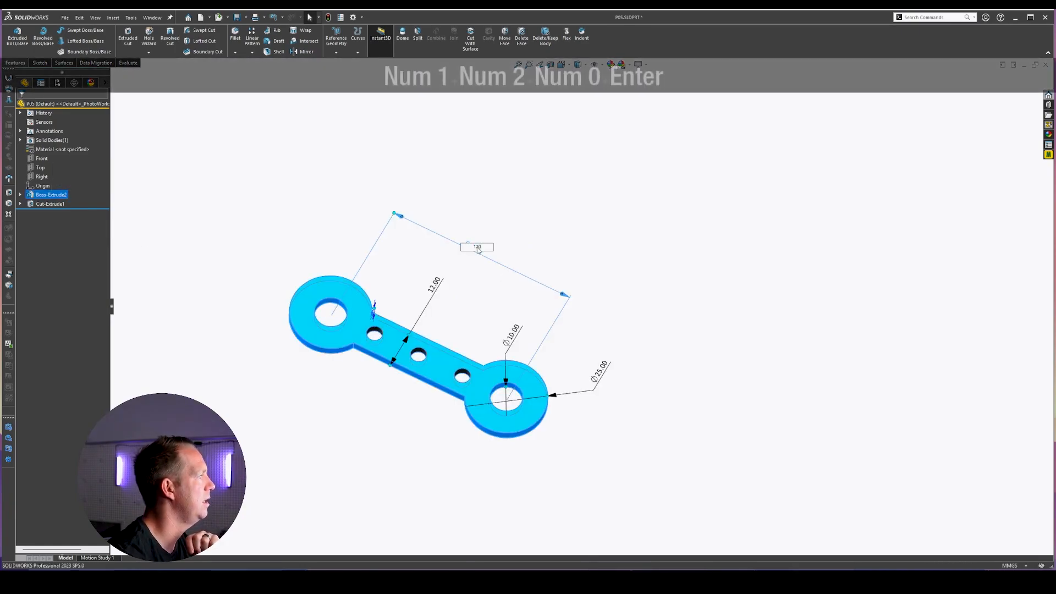
click(320, 375)
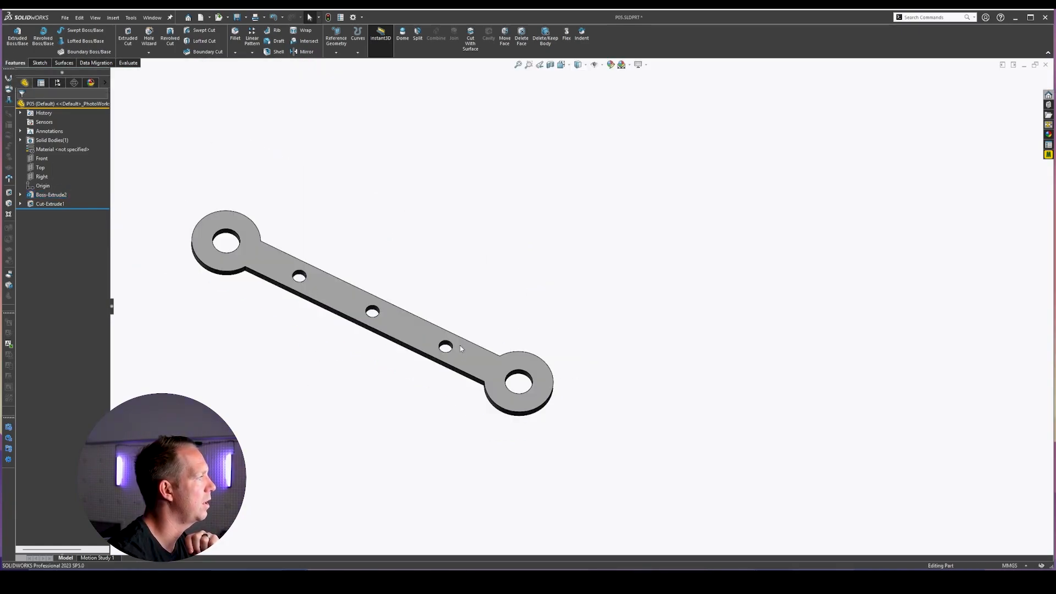
Open the cut's patterned-circle sketch to review it and exit without changing anything
scroll(351, 319, up, 2)
scroll(326, 316, down, 2)
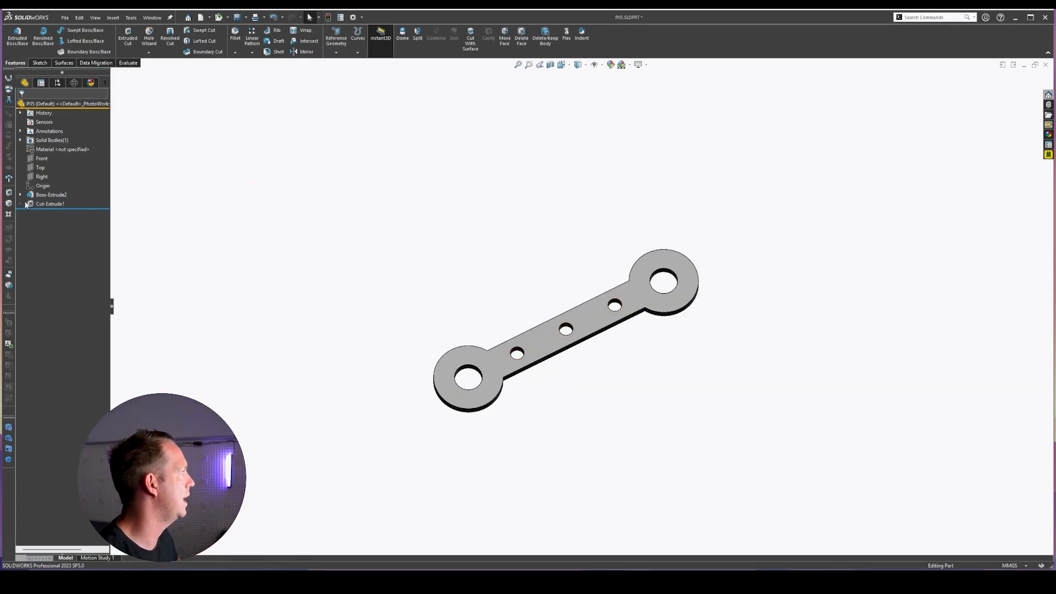
click(21, 204)
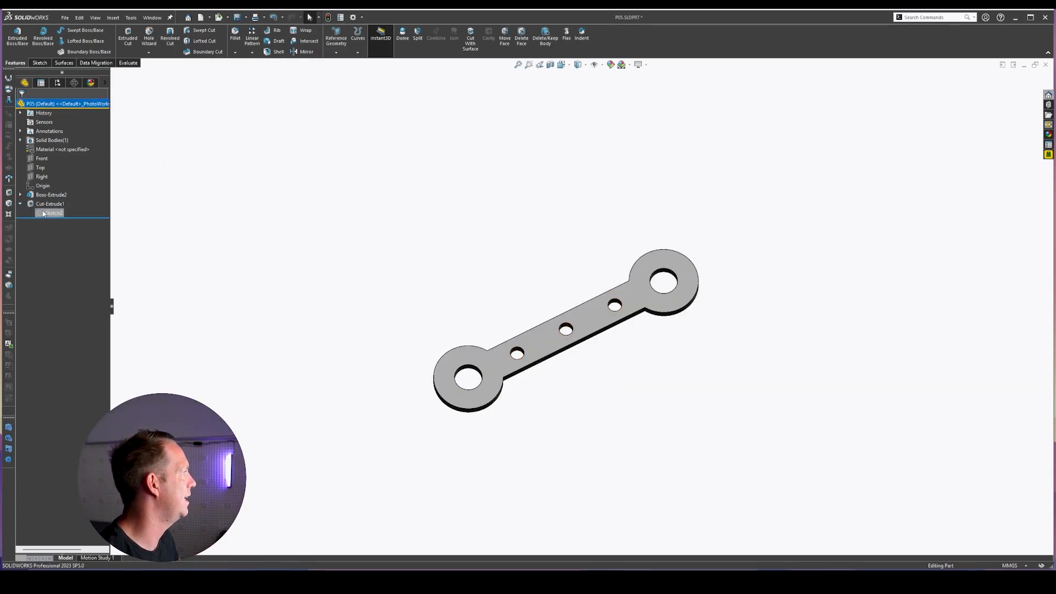
click(43, 214)
click(50, 184)
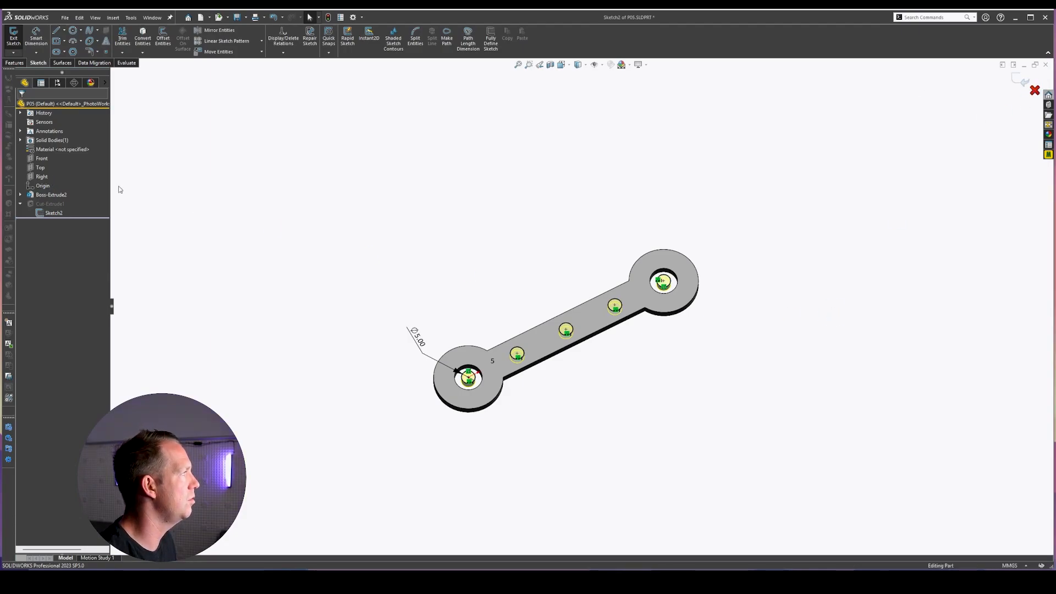
key(ctrl+b)
Delete the cut through the link together with the patterned-circle sketch it was made from
click(55, 206)
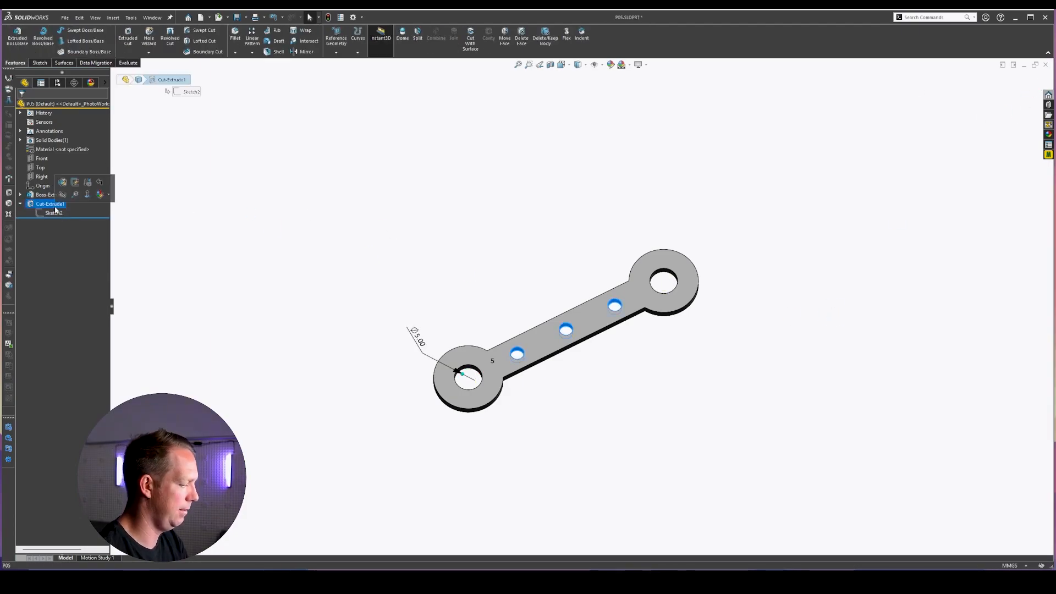
key(Delete)
key(Return)
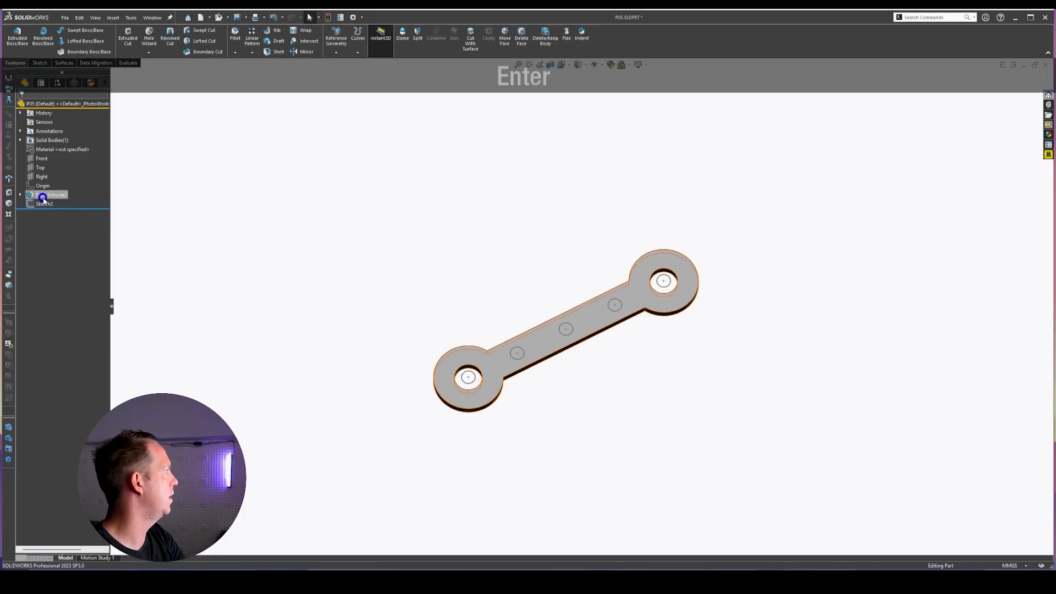
click(44, 204)
key(Delete)
key(Return)
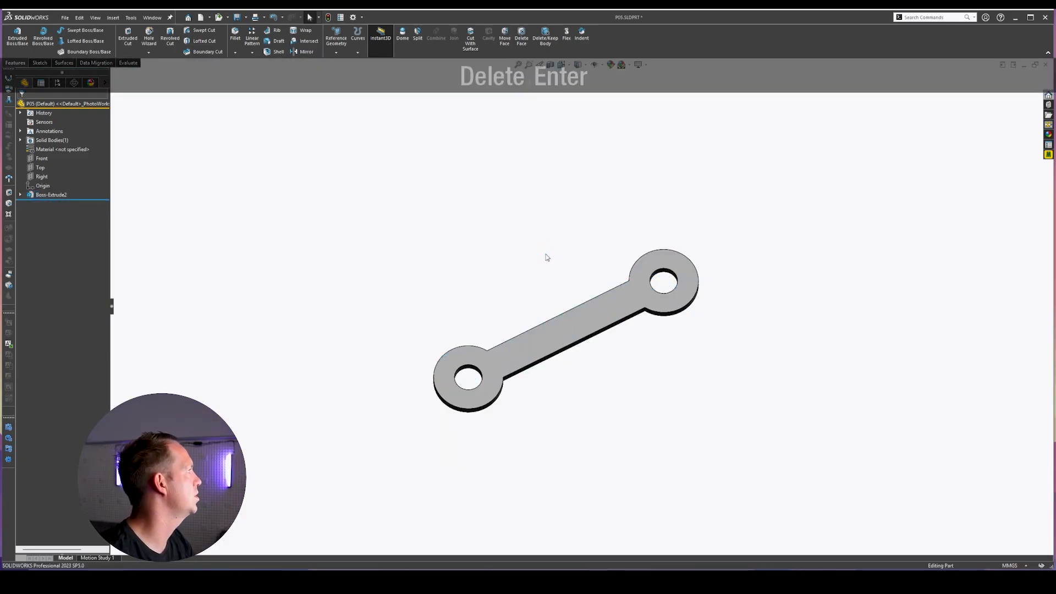
middle_drag(540, 245, 545, 297)
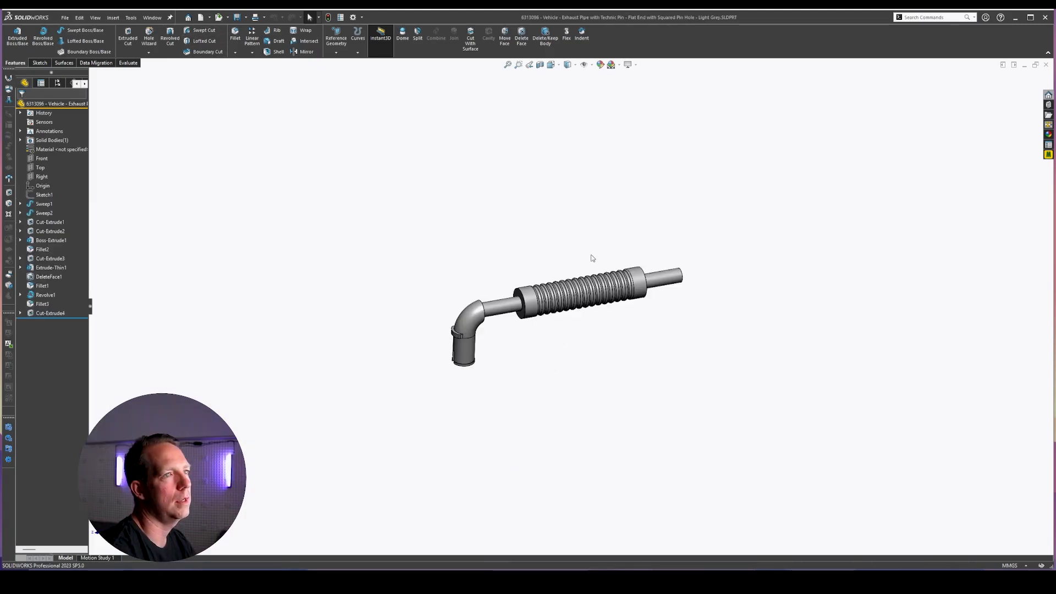
Inspect the ribbed sleeve of the exhaust pipe part and reveal the profile sketch behind its Revolve feature
scroll(592, 261, down, 4)
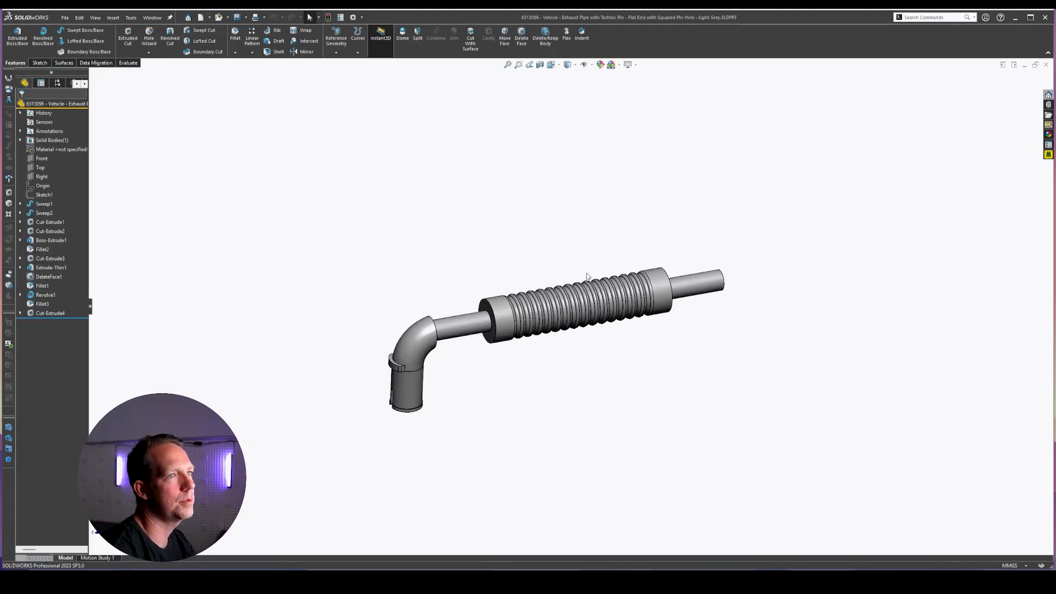
middle_drag(587, 275, 514, 334)
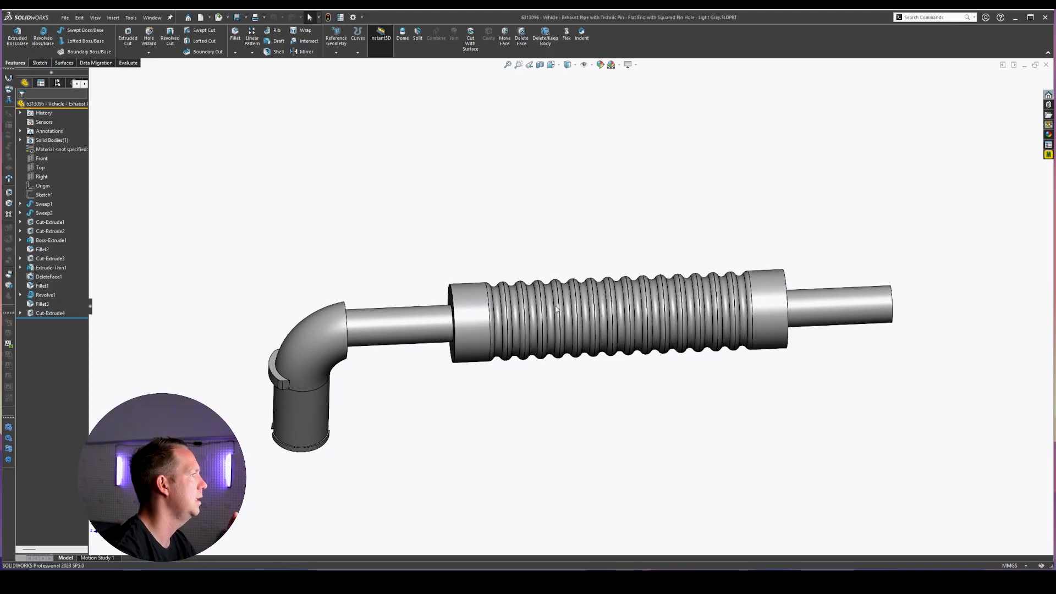
scroll(557, 309, down, 4)
click(439, 282)
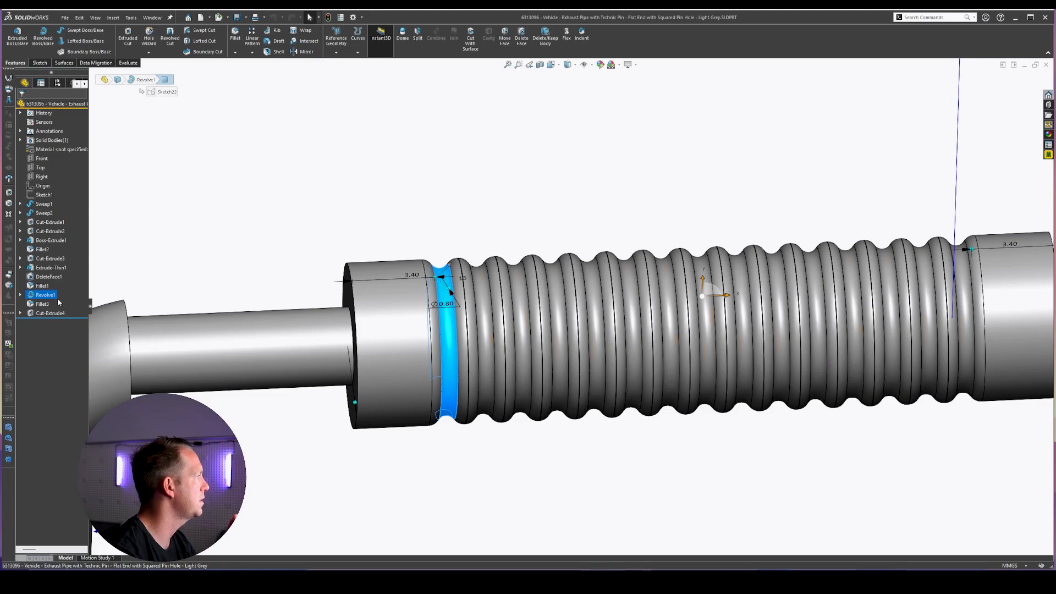
click(22, 295)
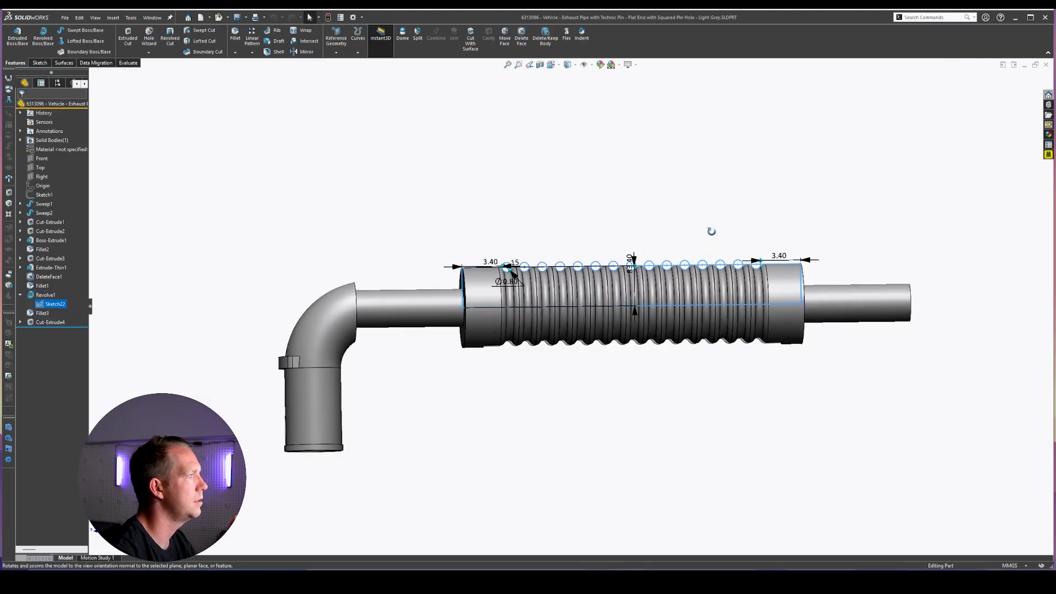
scroll(633, 295, down, 3)
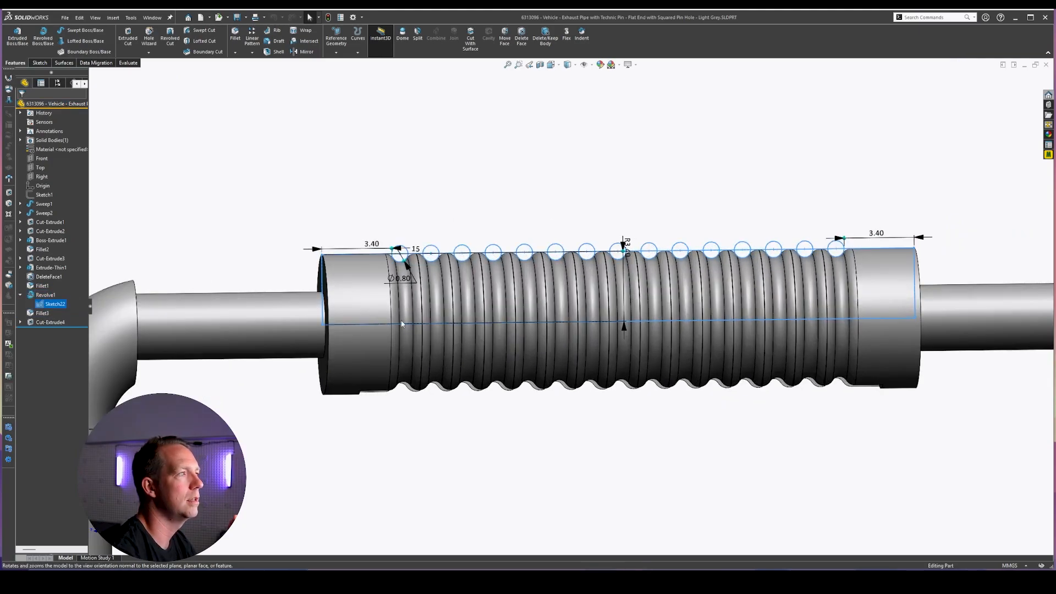
Open the ribbed sleeve's profile sketch, examine its patterned circles and the equal end offsets, and exit the sketch
click(55, 304)
click(61, 280)
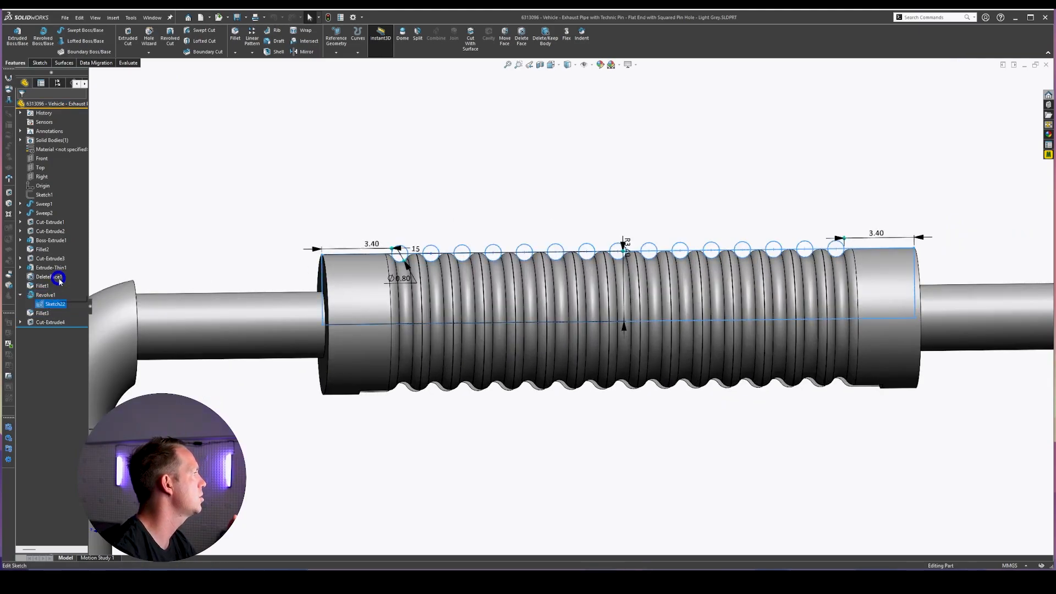
scroll(403, 263, down, 3)
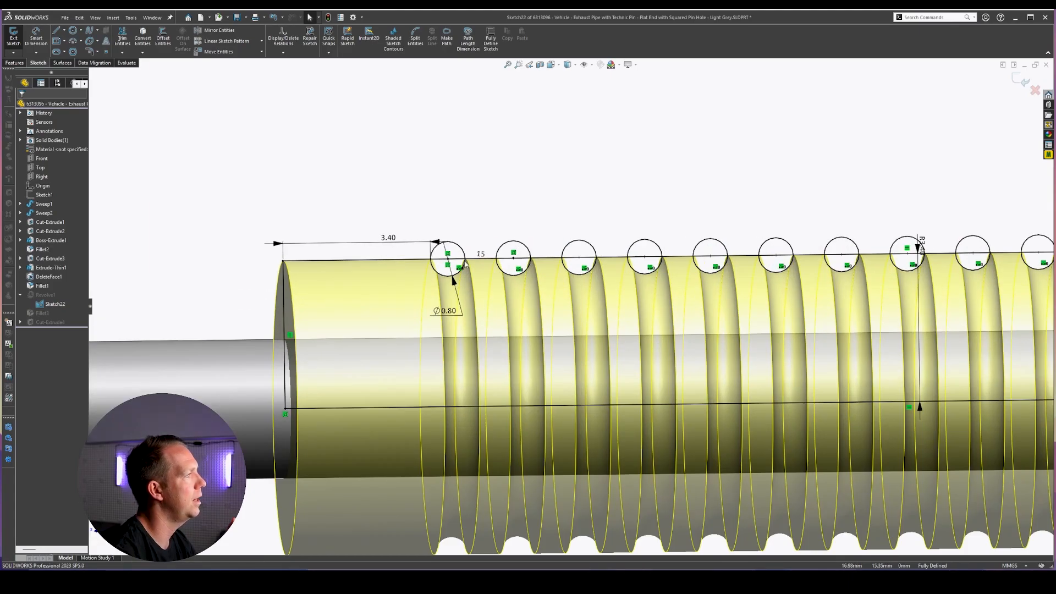
scroll(417, 282, down, 2)
click(538, 282)
scroll(567, 303, up, 4)
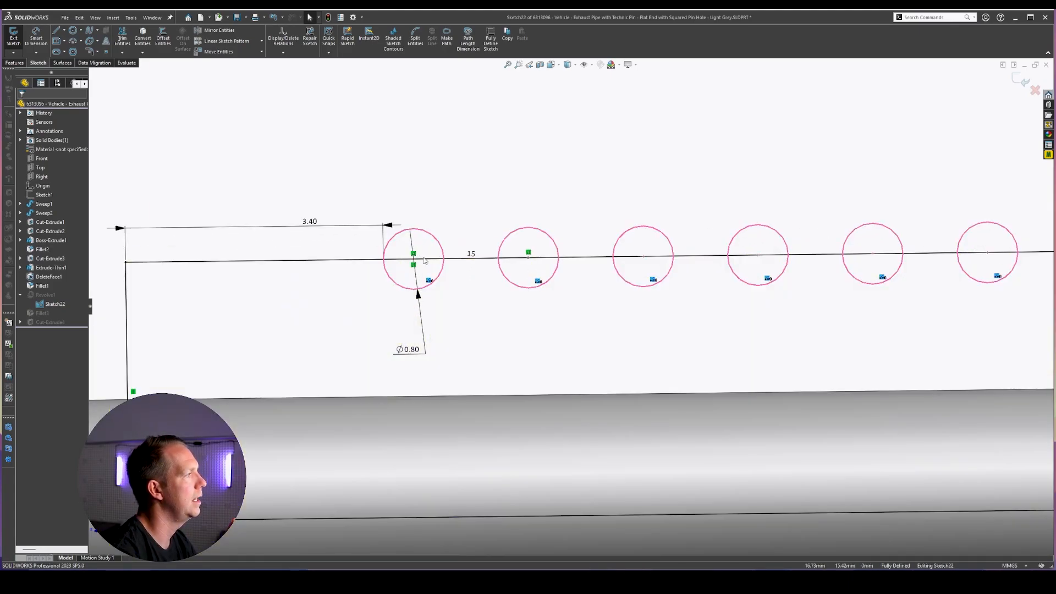
scroll(813, 270, up, 3)
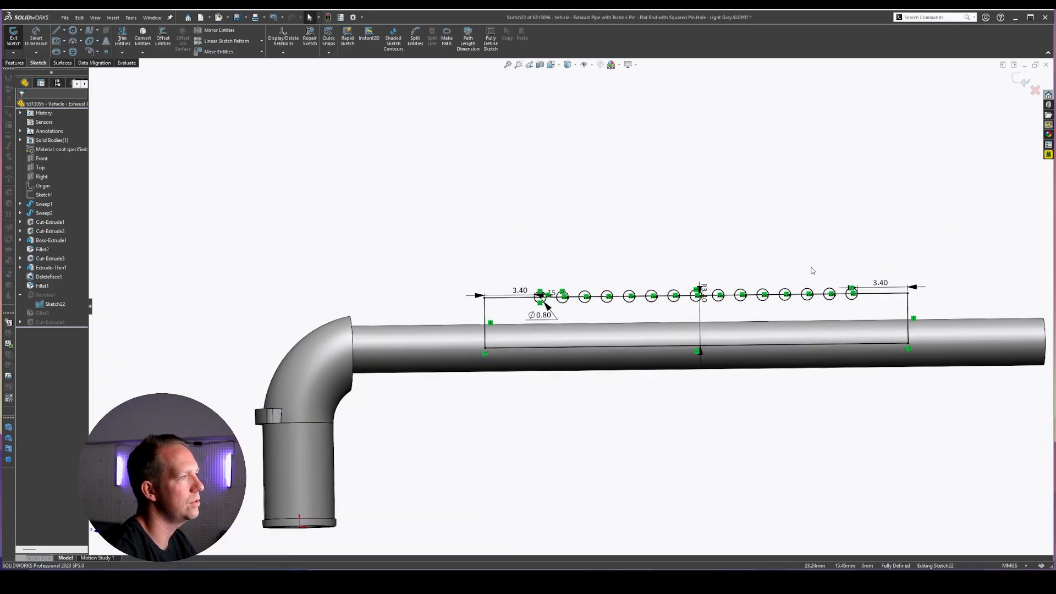
scroll(813, 270, down, 2)
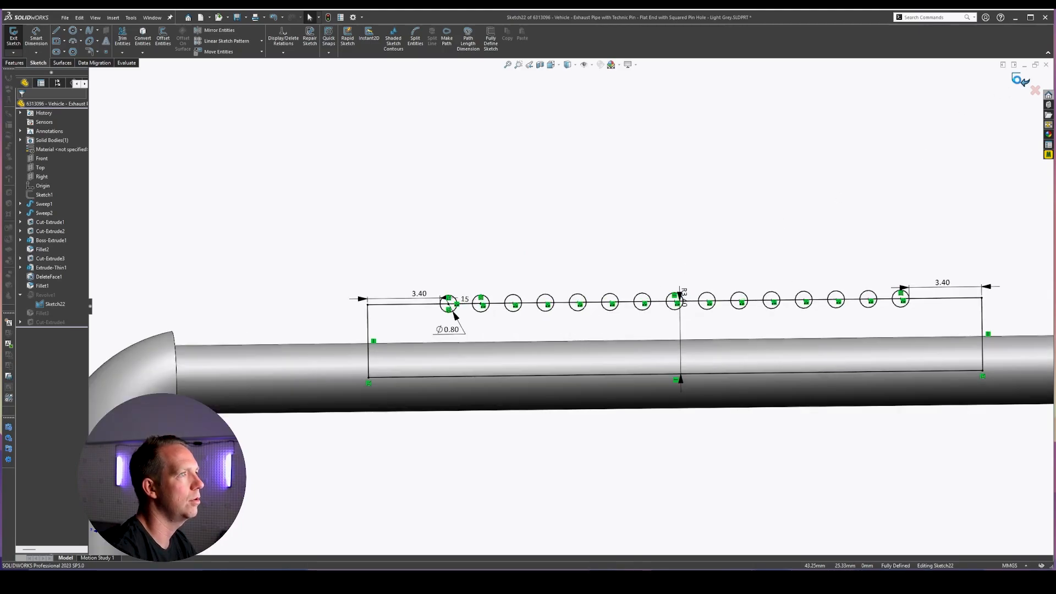
click(1025, 81)
Open the ribbed sleeve's Revolve feature to examine which sketch contour it uses, and leave it unchanged
scroll(736, 408, up, 3)
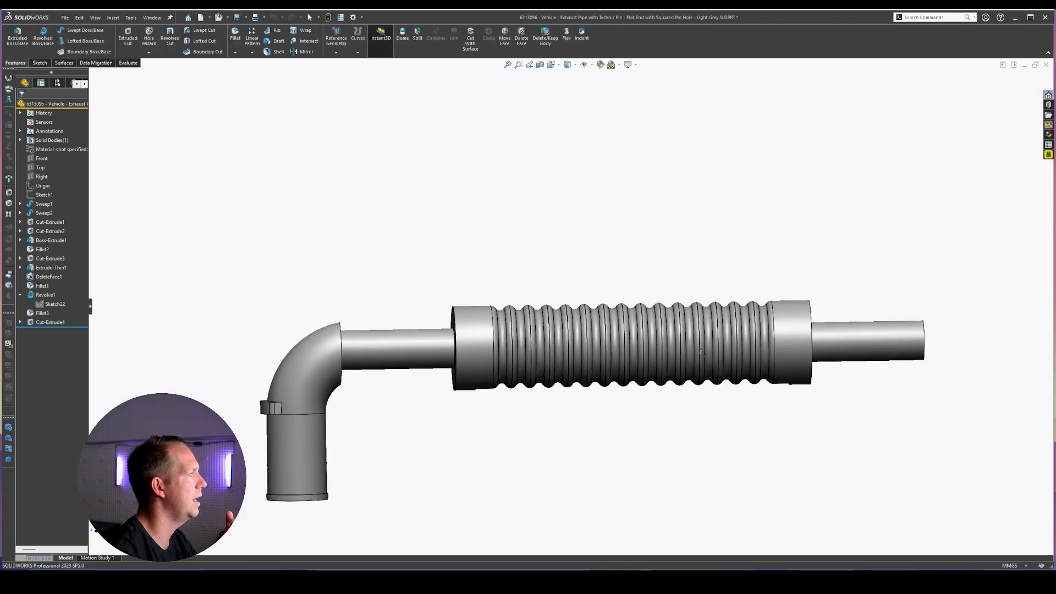
click(47, 304)
scroll(494, 343, down, 4)
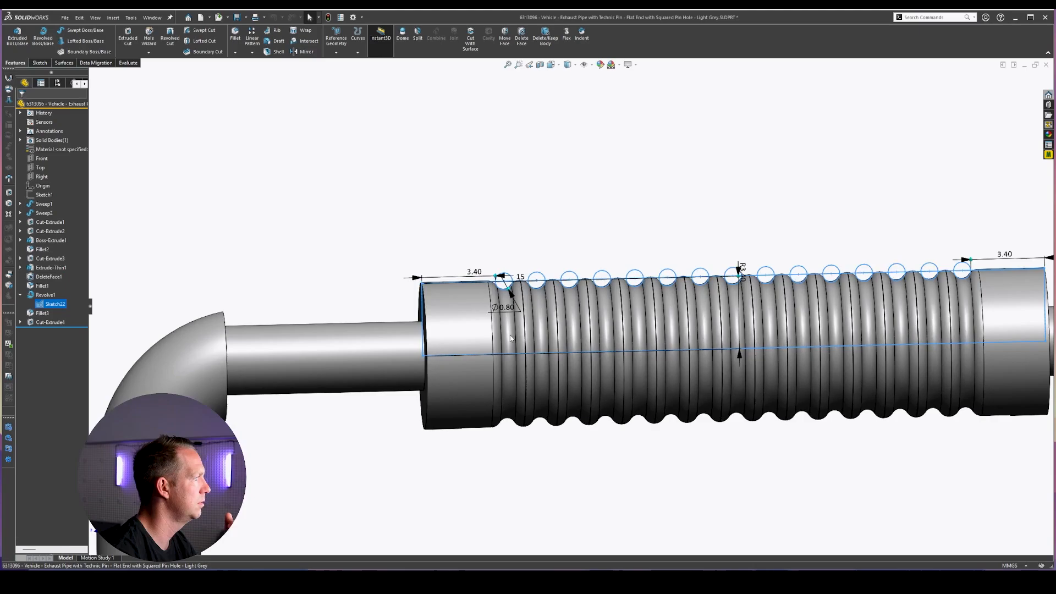
click(37, 295)
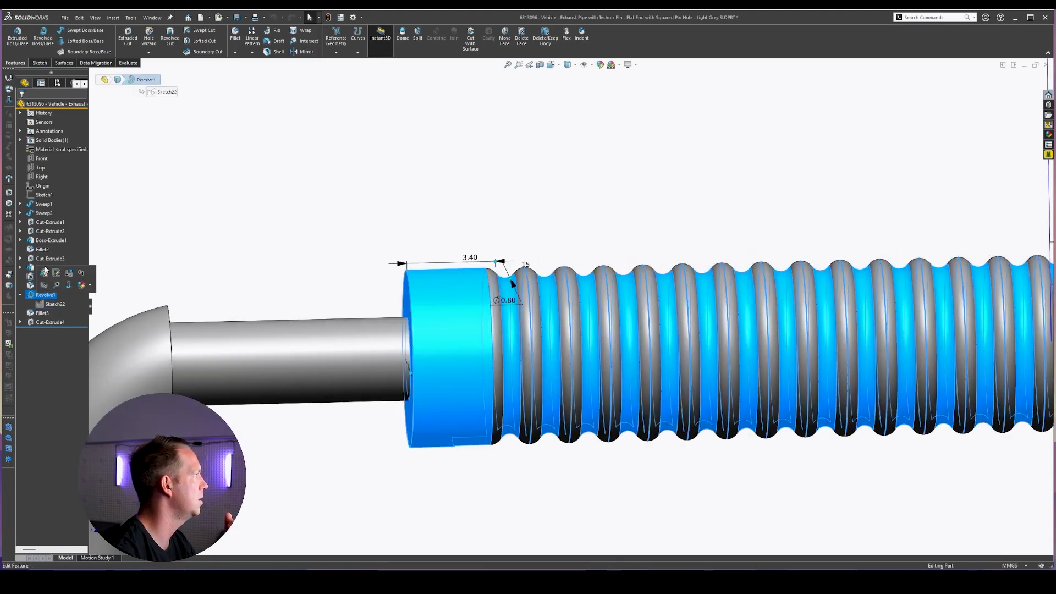
click(50, 271)
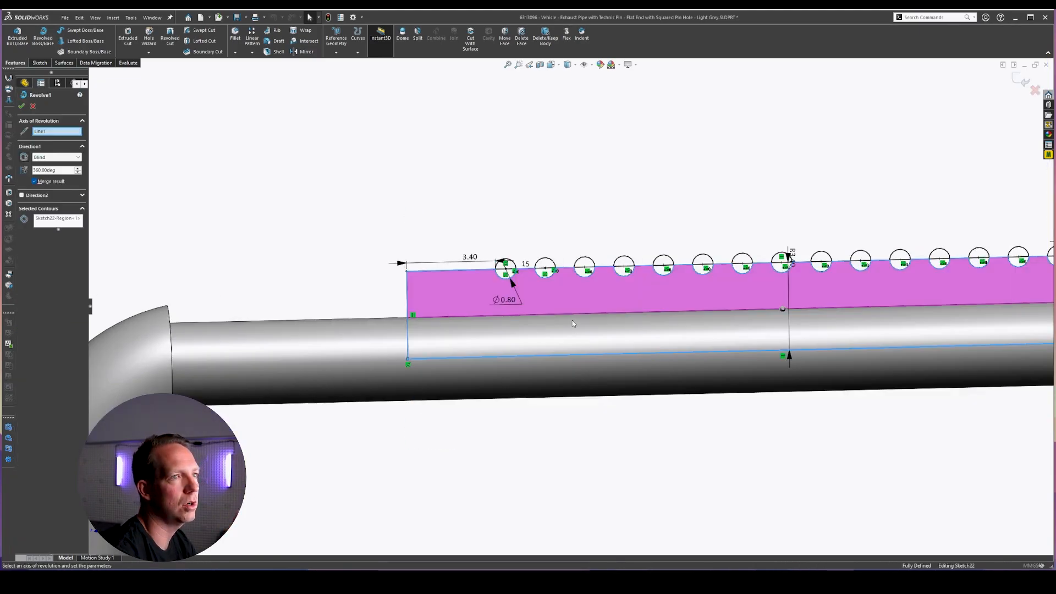
scroll(572, 320, up, 5)
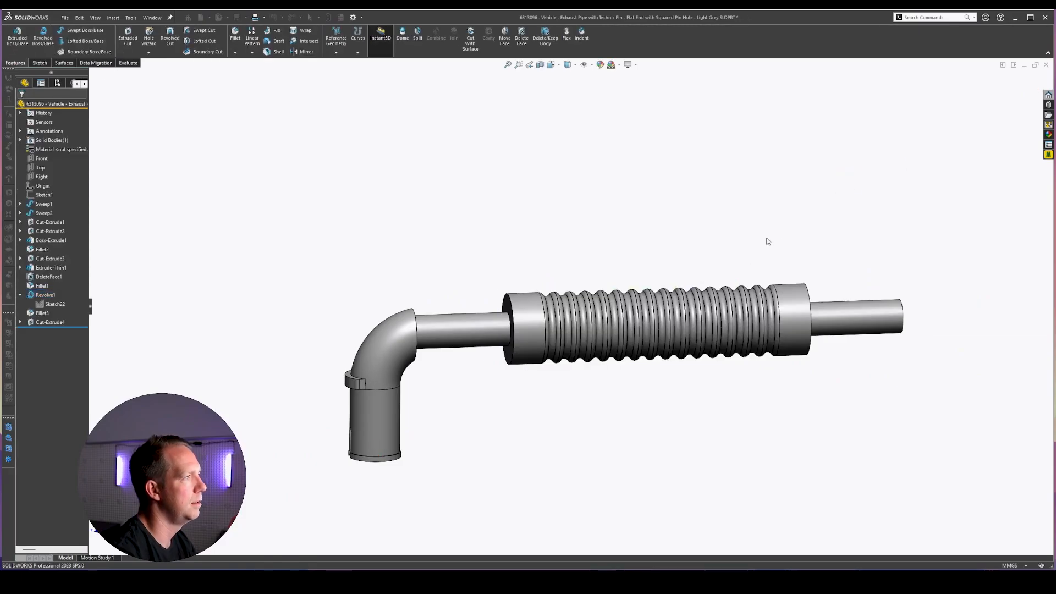
Highlight the Revolve feature and the smooth collar at the elbow end of the ribbed sleeve
scroll(677, 345, down, 2)
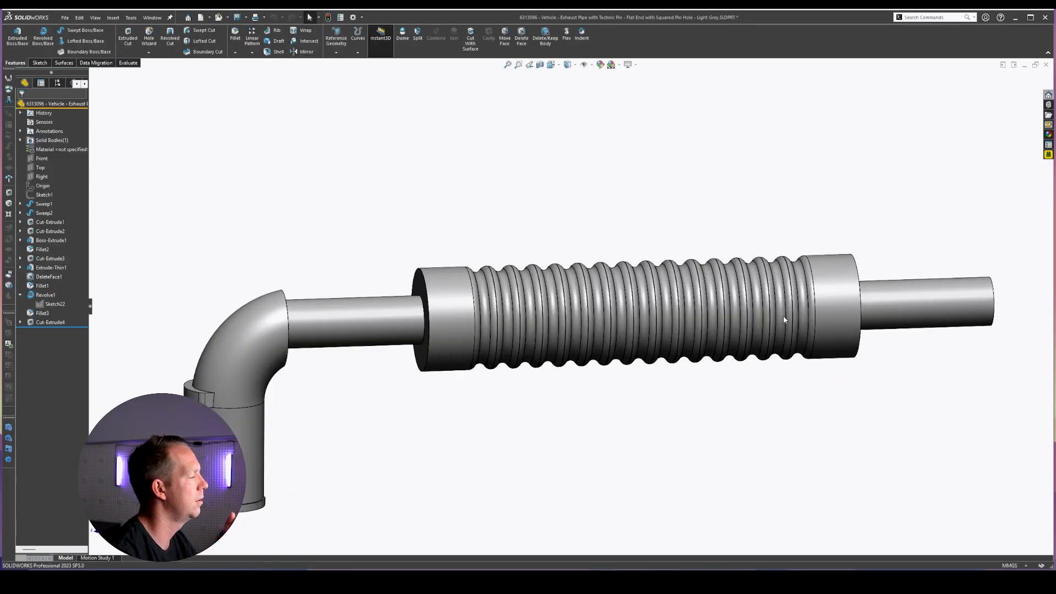
click(46, 294)
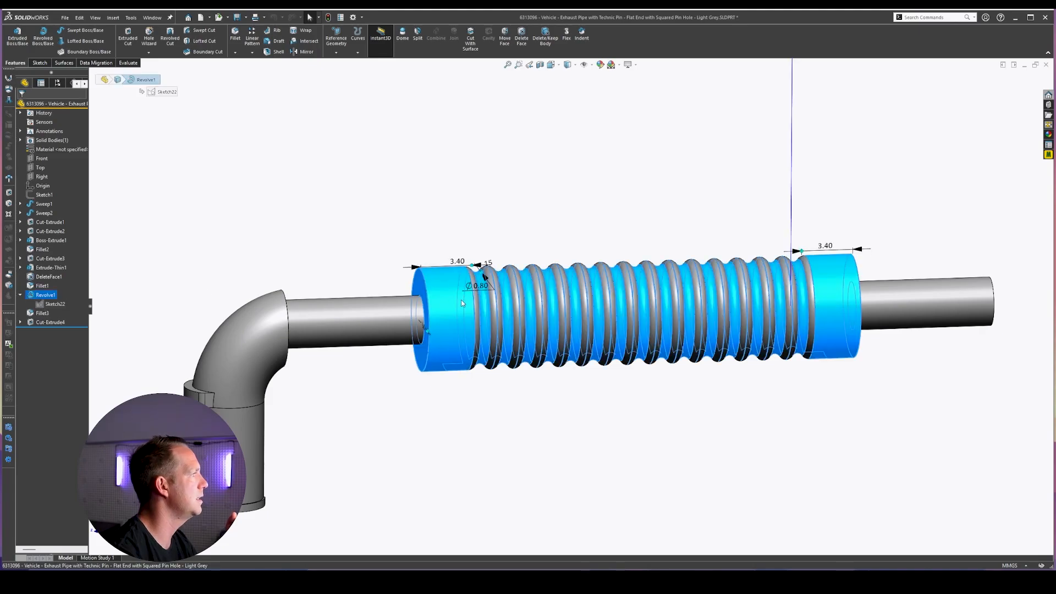
click(439, 293)
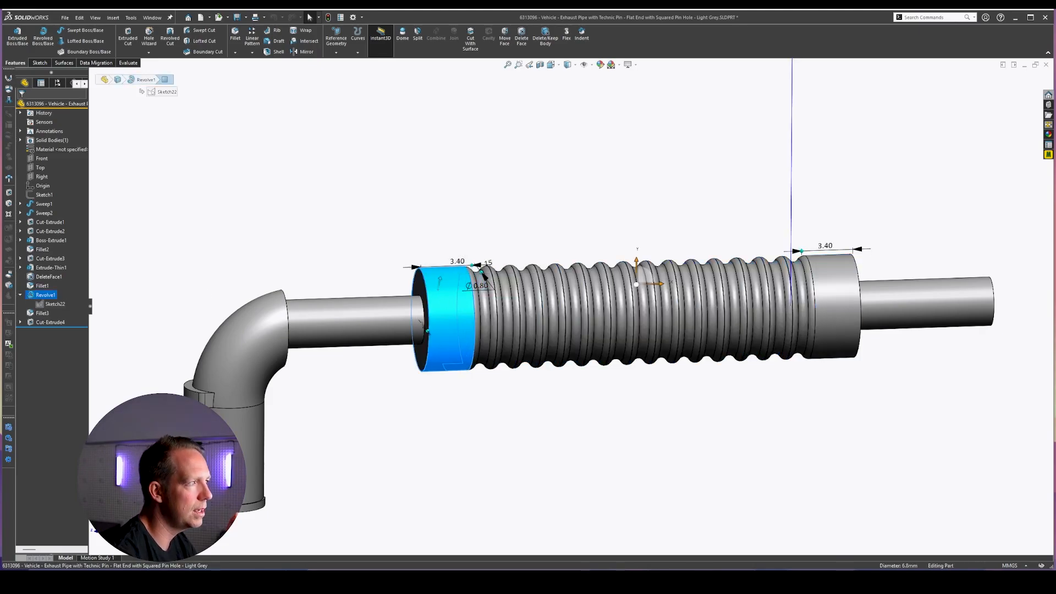
click(838, 205)
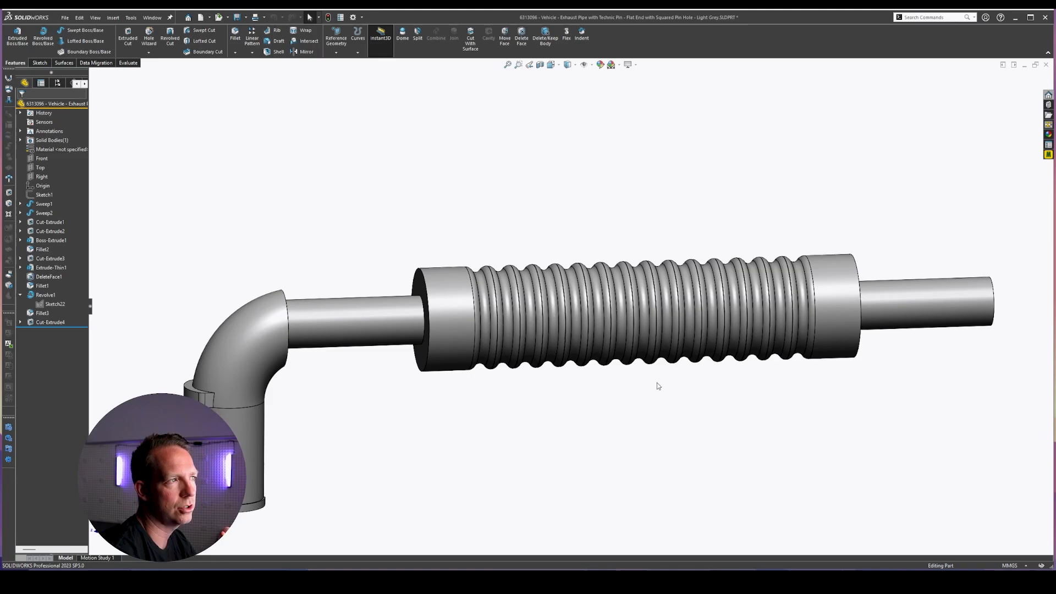
Start a sketch on the free end face of the thin pipe and convert its circular edge into the sketch
scroll(658, 384, up, 3)
middle_drag(895, 346, 741, 315)
scroll(772, 362, down, 4)
scroll(701, 263, down, 3)
click(702, 263)
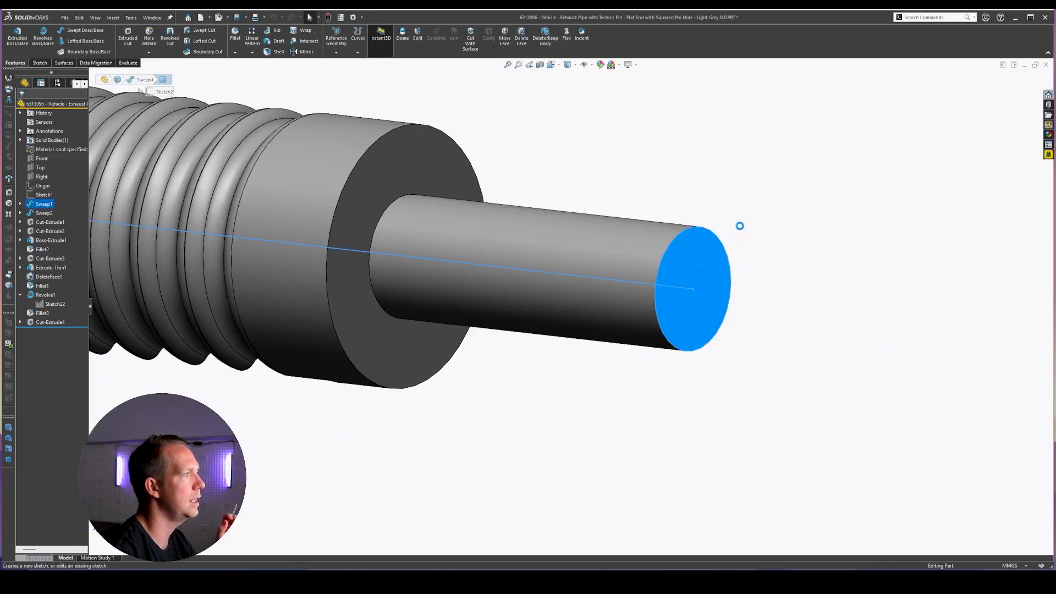
click(729, 226)
scroll(719, 207, down, 1)
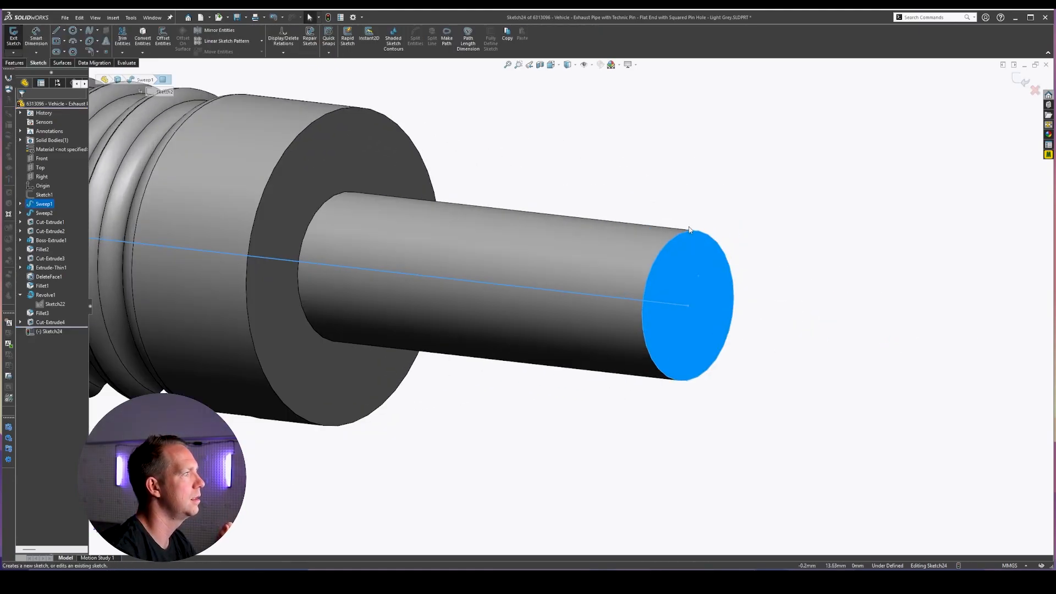
click(143, 40)
Set up an extruded cut of the converted circle as a one-direction thin feature, reversed inward with 0.30 mm thickness
click(15, 63)
click(128, 38)
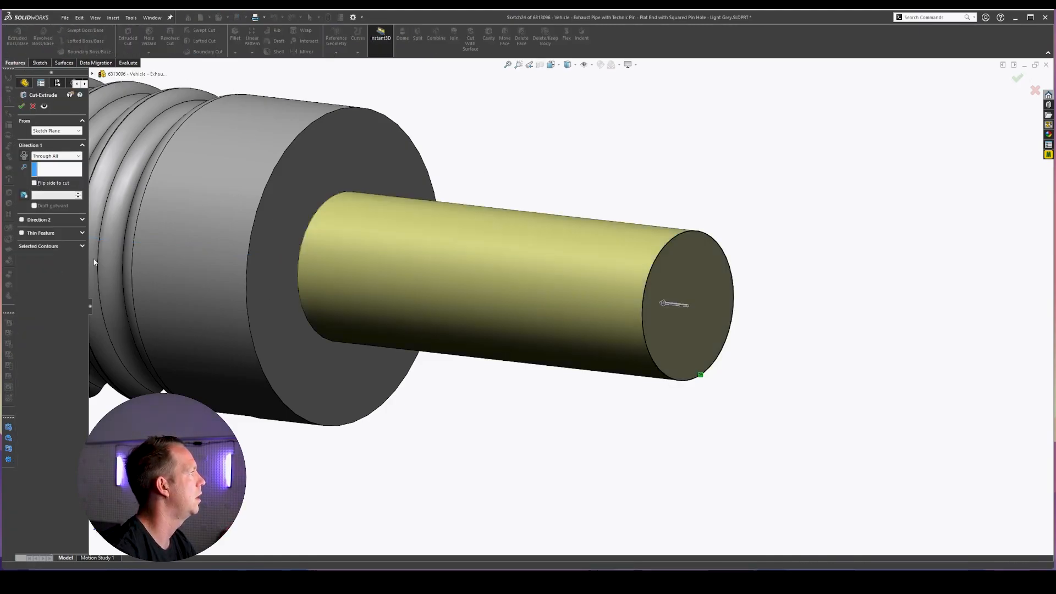
click(21, 233)
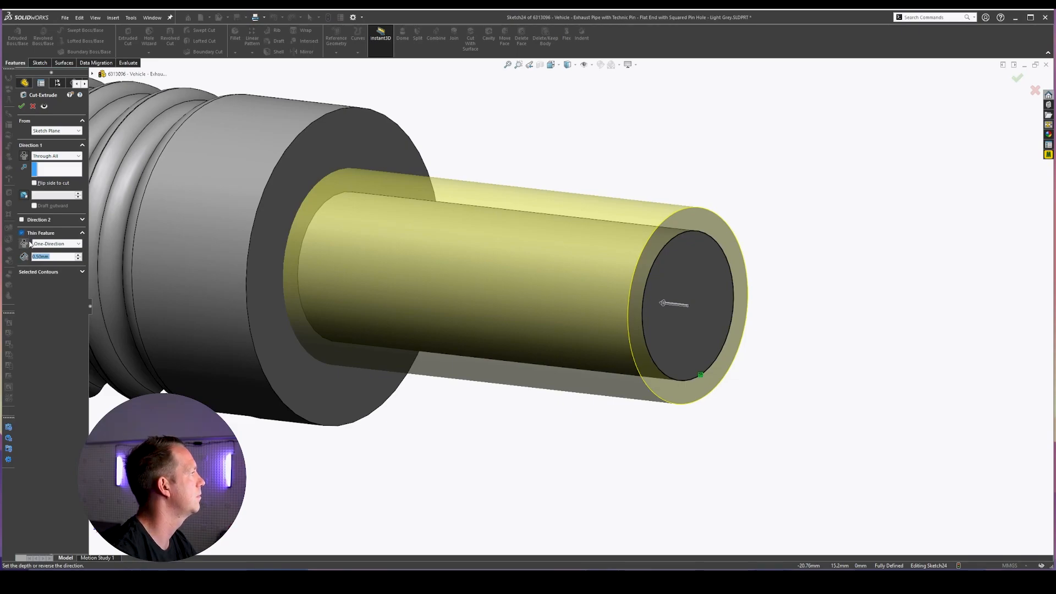
click(39, 246)
click(39, 245)
click(24, 244)
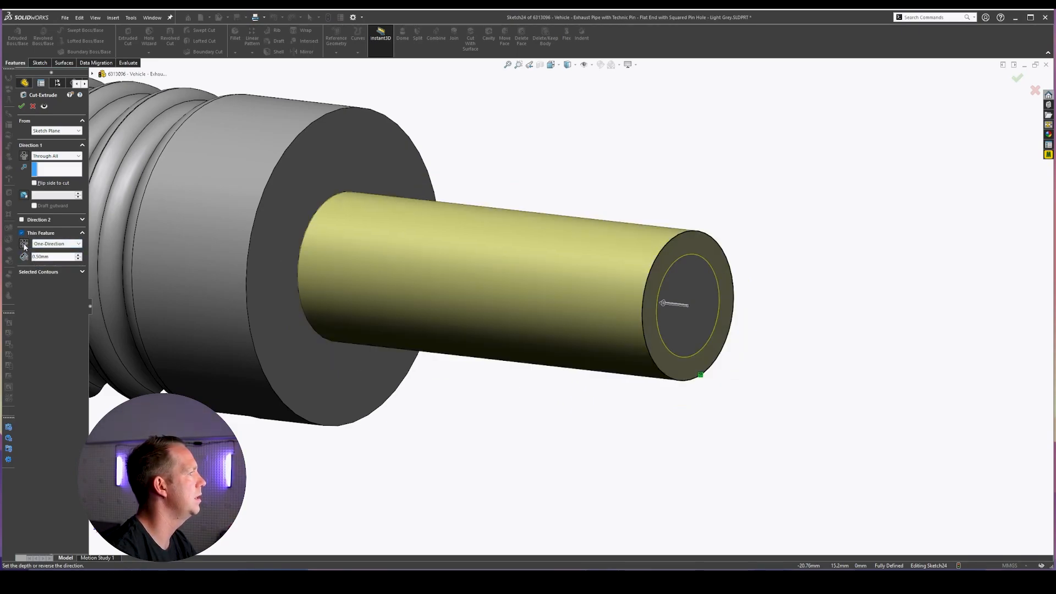
click(52, 256)
text(.3)
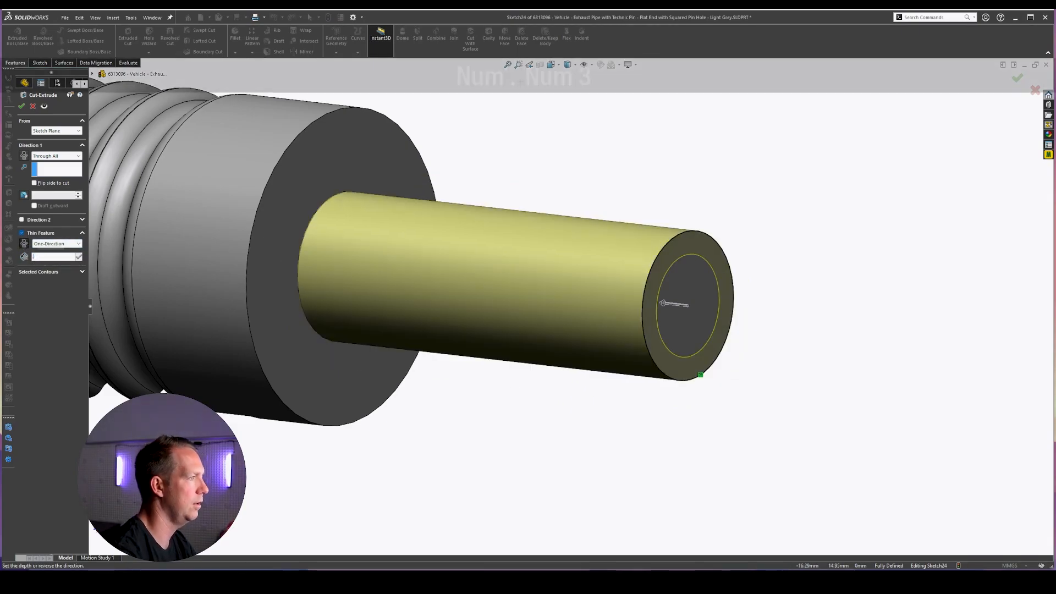
key(Return)
Make the thin cut blind with 0.50 mm depth, start it 1 mm inward from the end face, and accept it
click(56, 157)
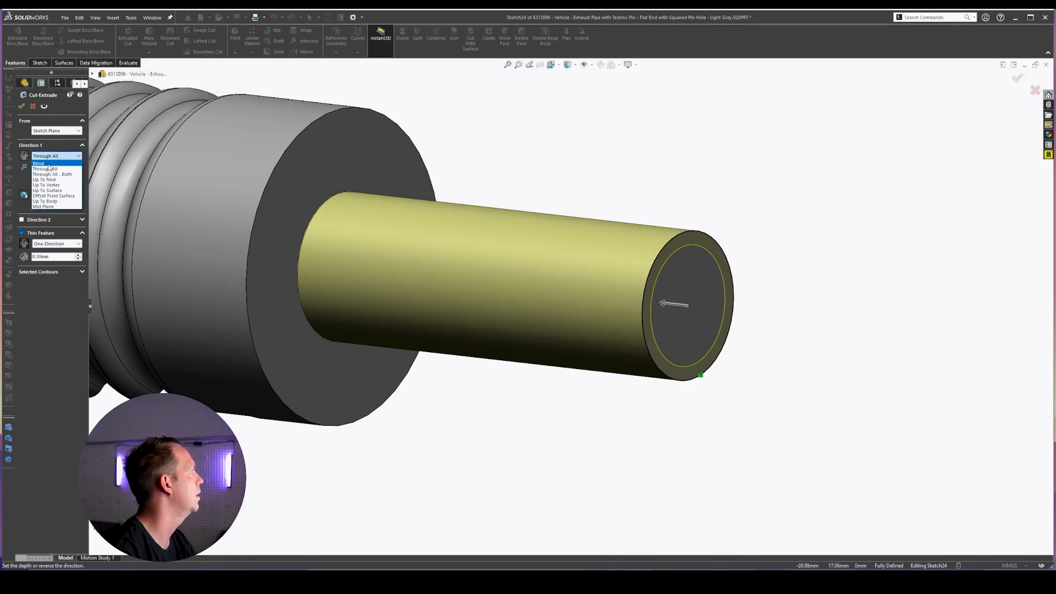
click(49, 167)
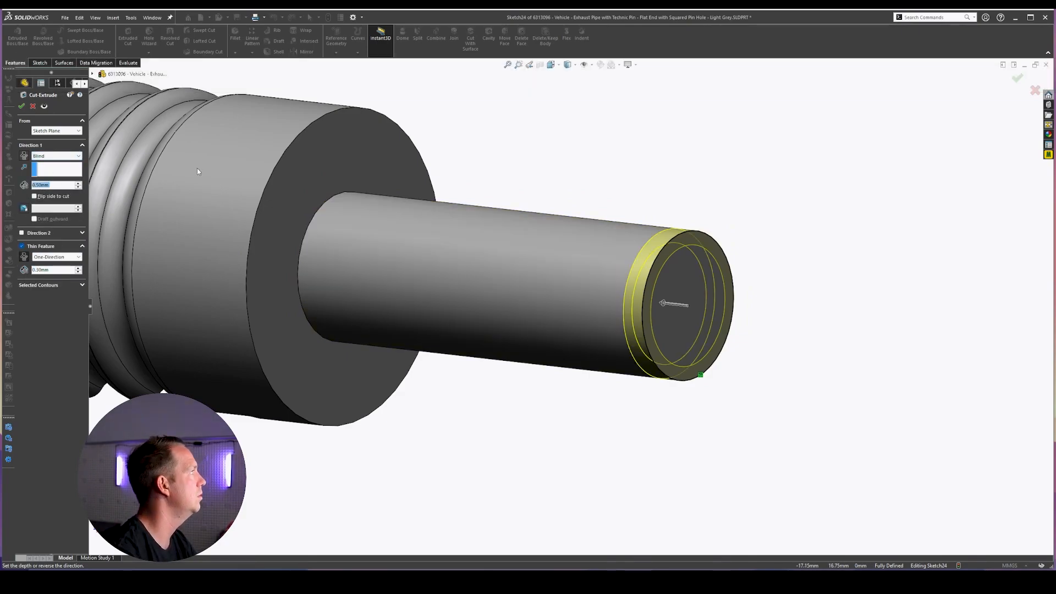
click(64, 131)
click(52, 154)
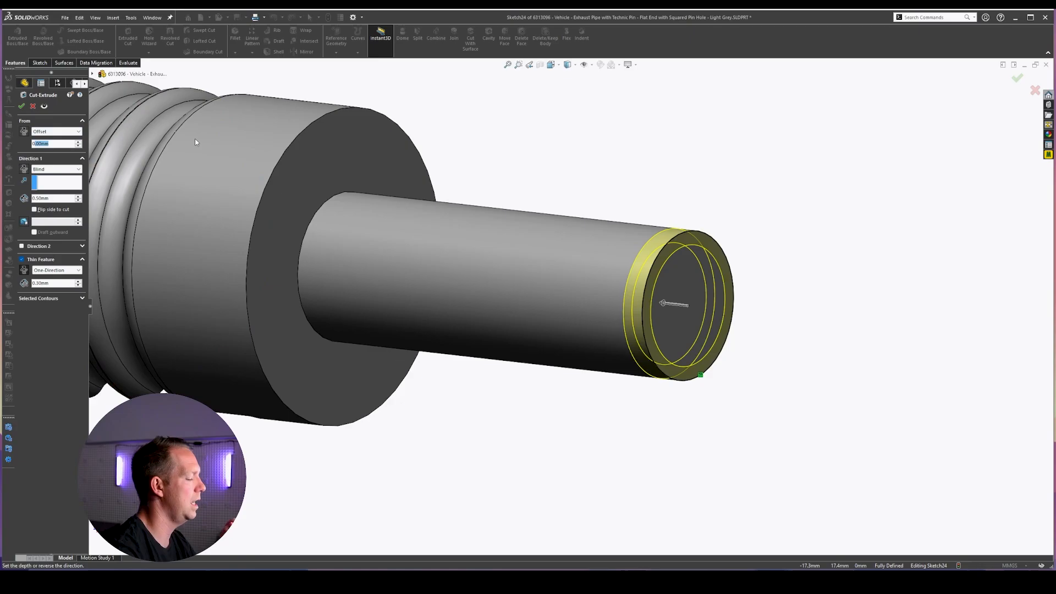
key(End)
key(shift+Home)
text(1)
key(Return)
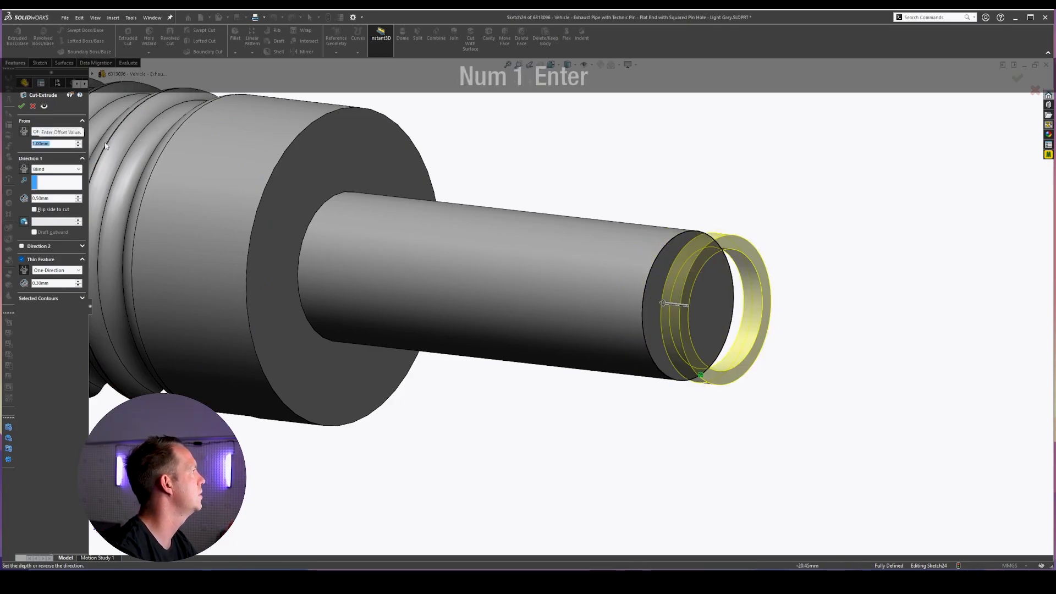
right_click(681, 345)
Set up a linear pattern of the groove cut, using the thin pipe's cylindrical face as the direction
middle_drag(680, 341, 690, 372)
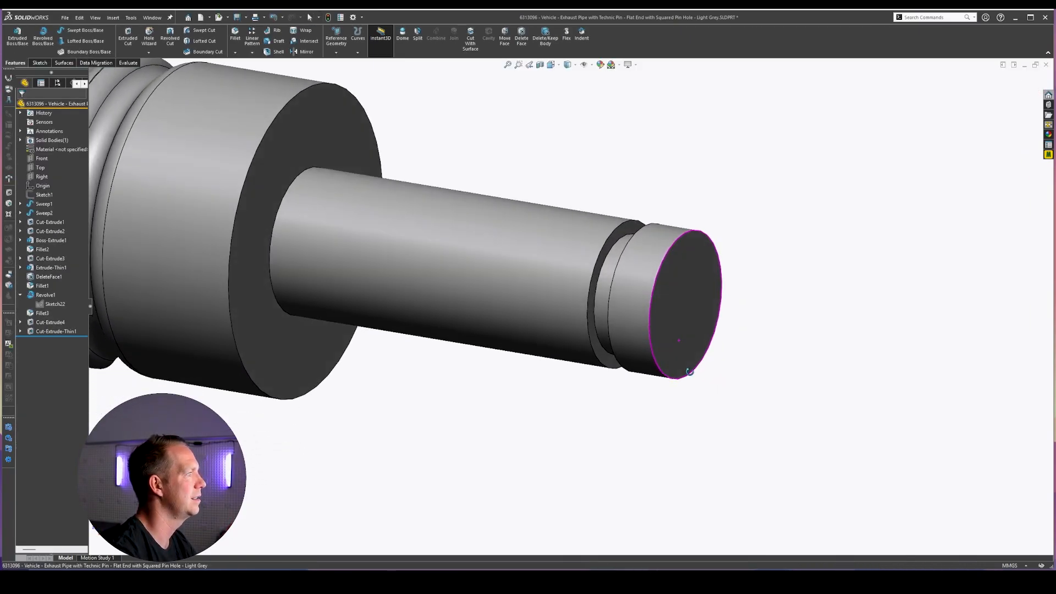
scroll(638, 131, up, 2)
click(252, 36)
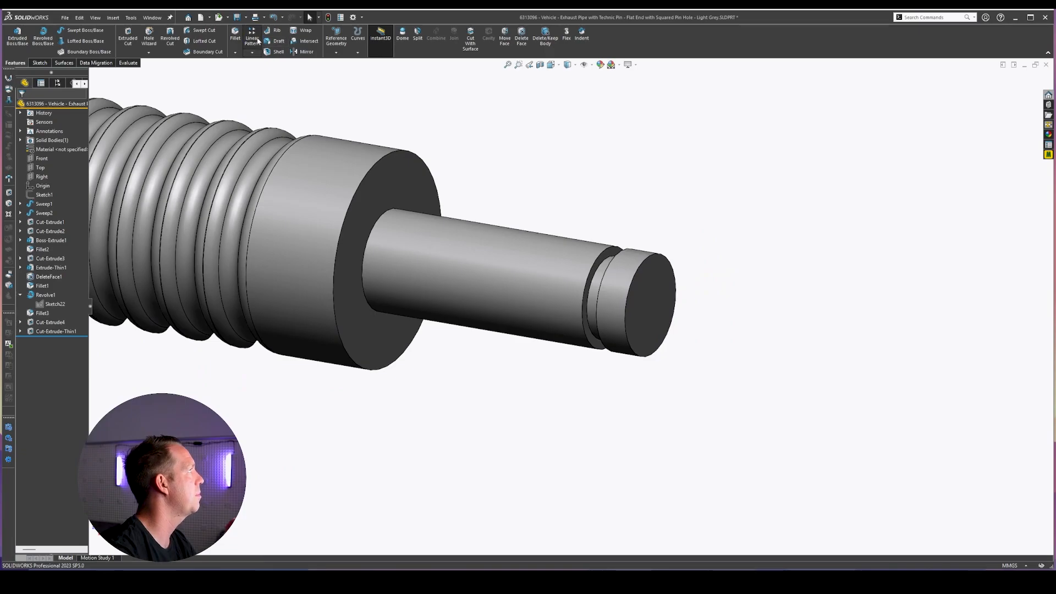
click(477, 280)
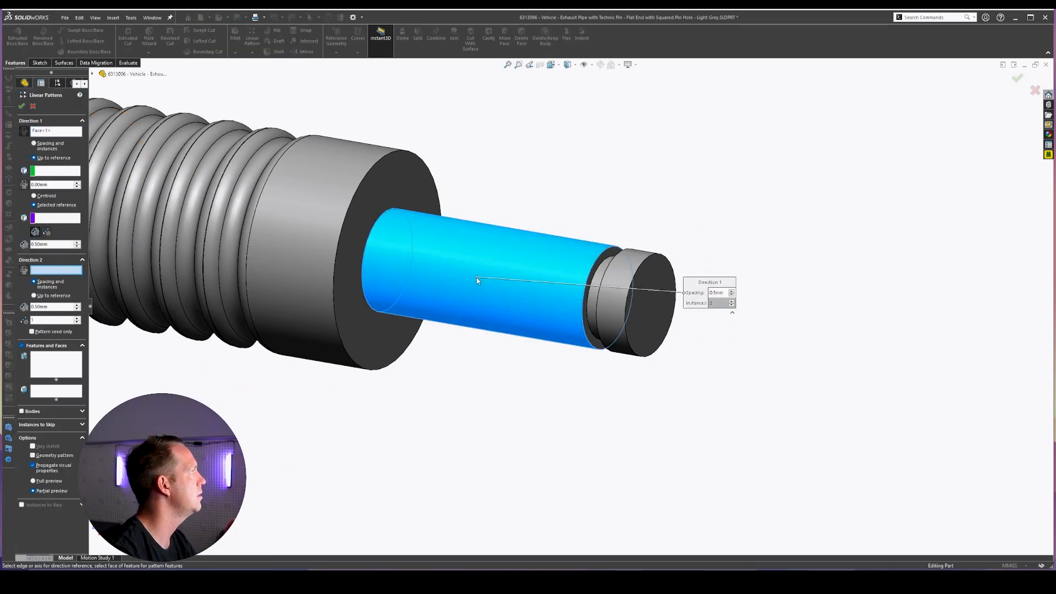
click(52, 362)
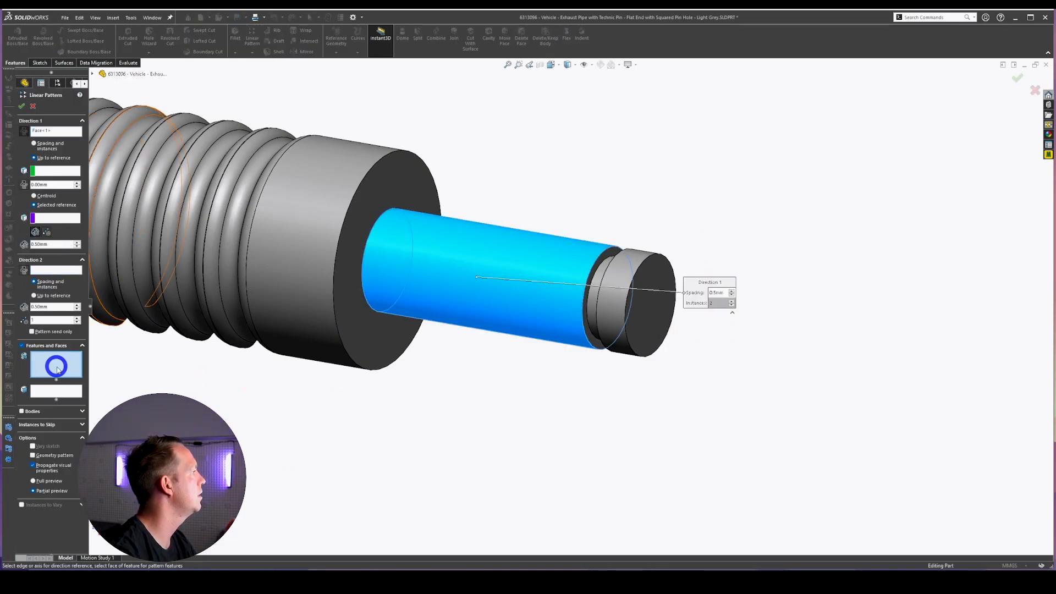
scroll(621, 271, down, 3)
click(580, 282)
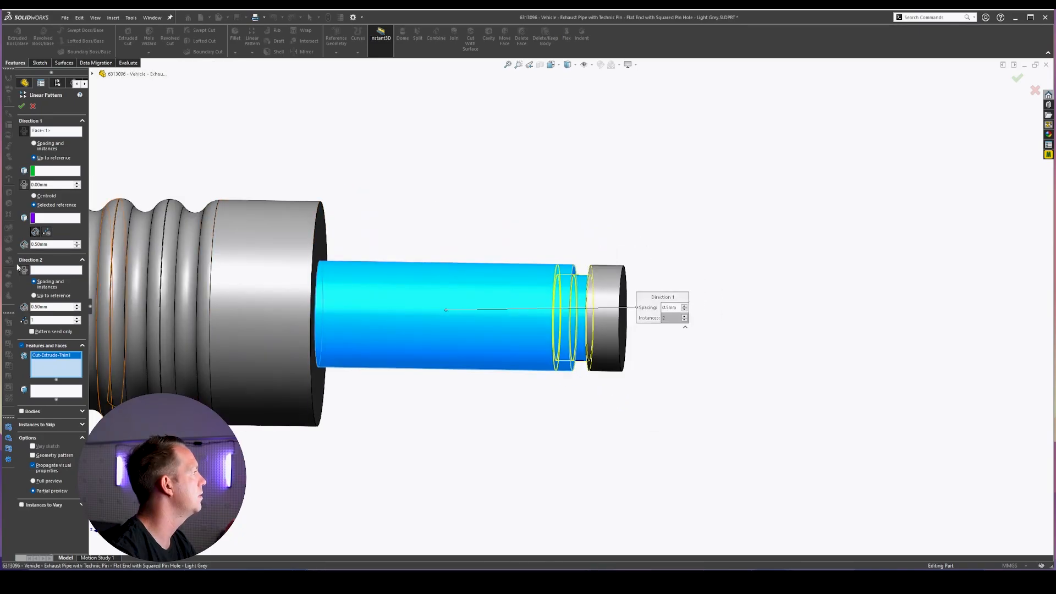
Define the groove pattern by spacing and instances, with 1.50 mm spacing and 5 instances, and accept it
click(49, 152)
scroll(448, 371, down, 1)
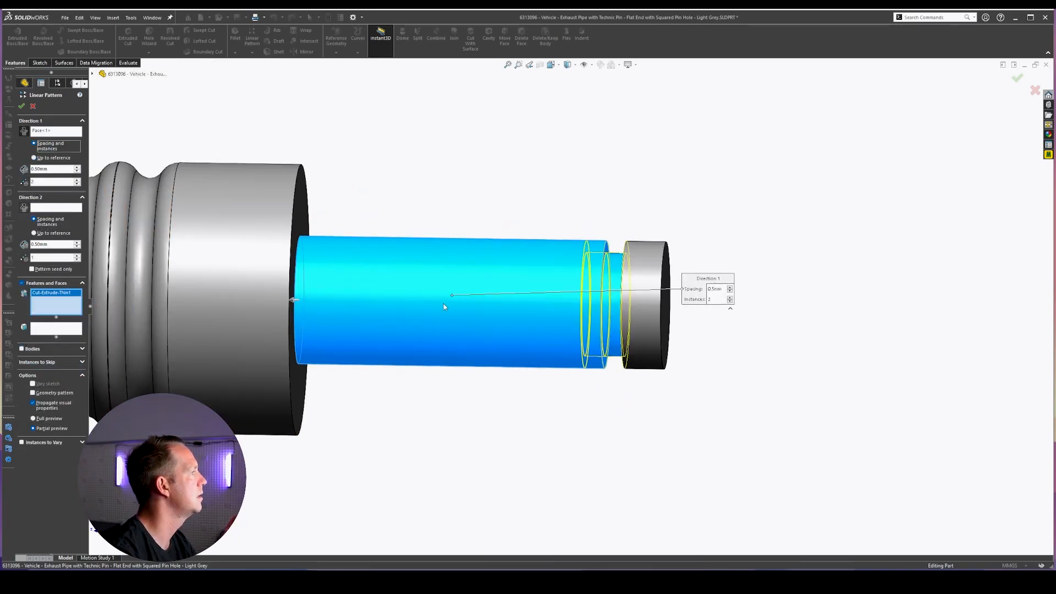
click(77, 169)
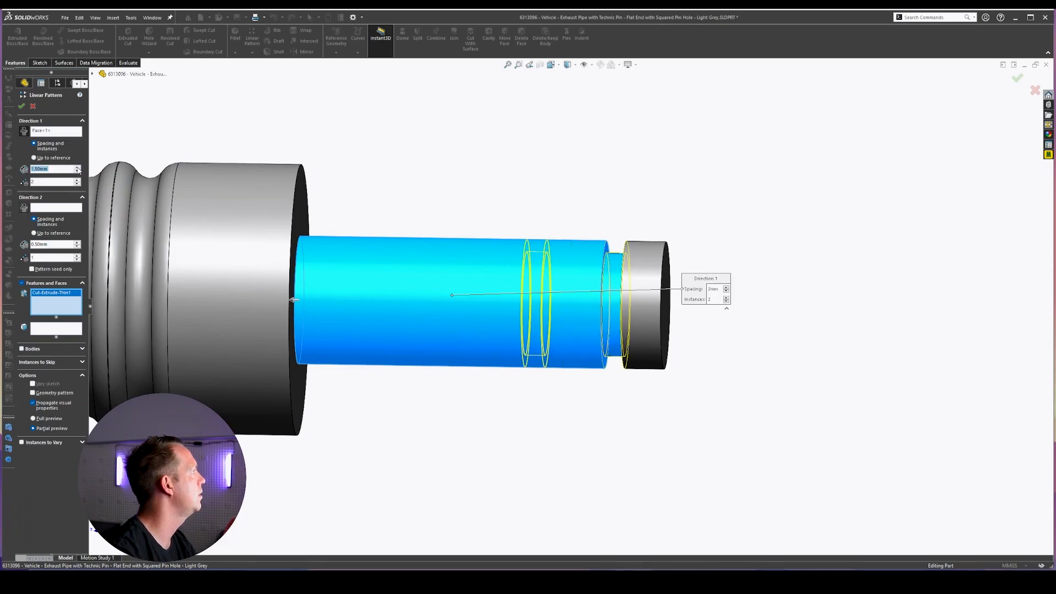
click(77, 168)
click(77, 180)
click(77, 172)
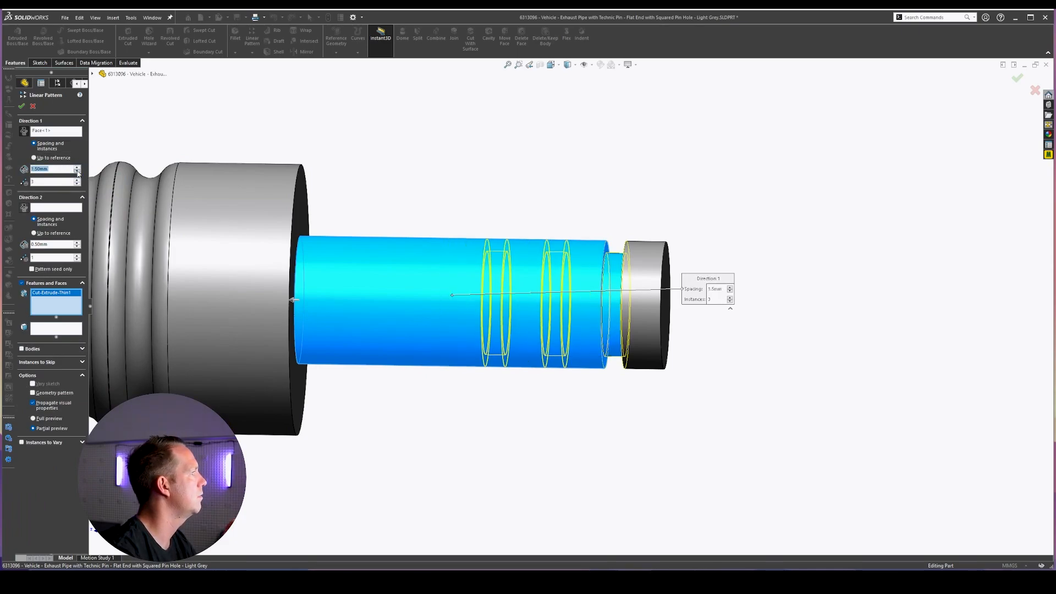
click(77, 180)
click(77, 180)
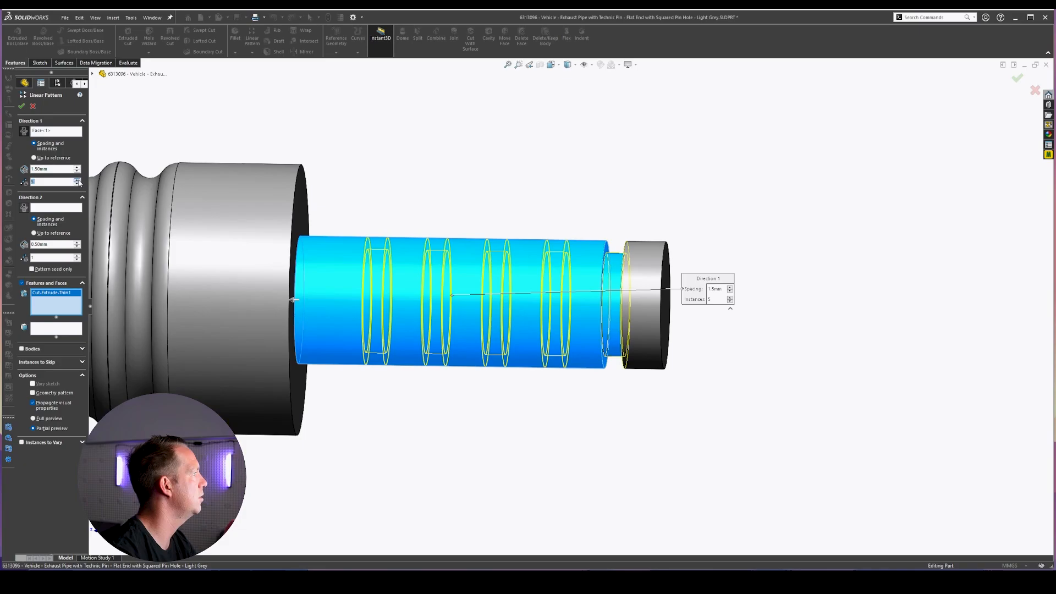
scroll(480, 302, down, 2)
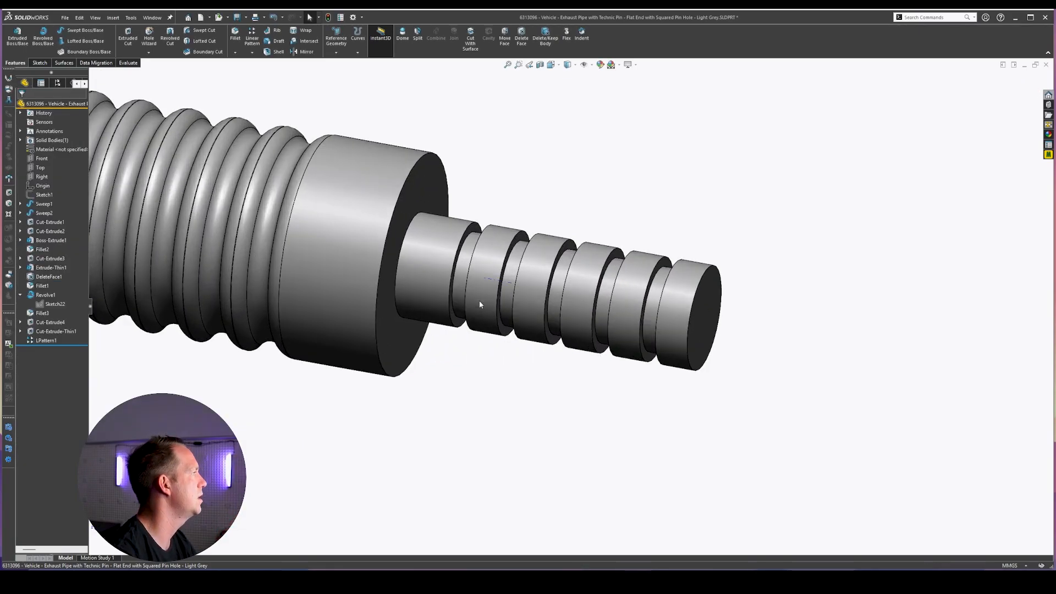
Set up a linear pattern of the whole exhaust pipe body, using the Right plane as the direction
scroll(480, 304, up, 2)
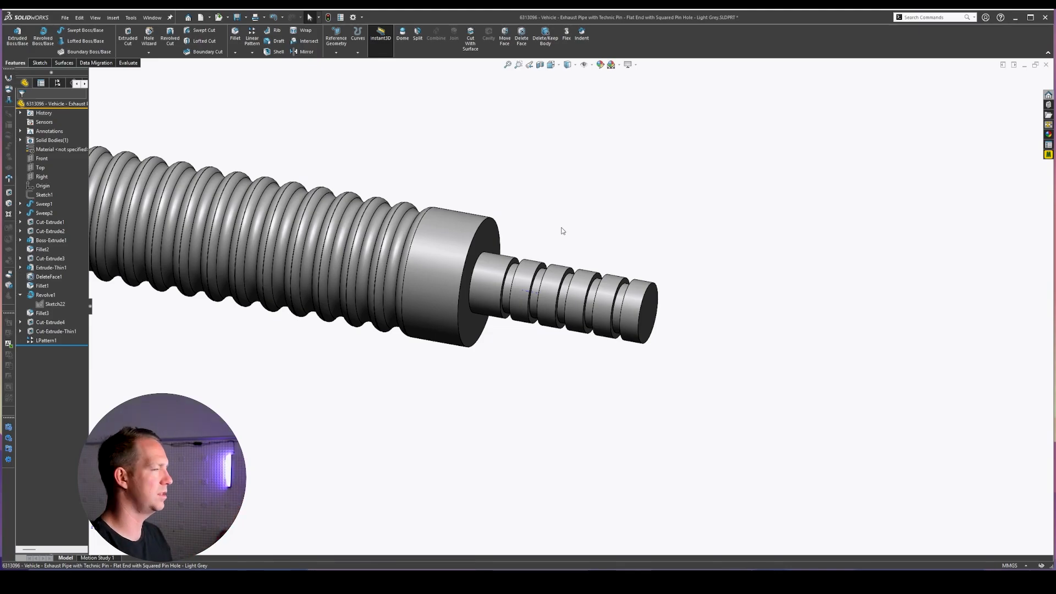
scroll(544, 280, up, 5)
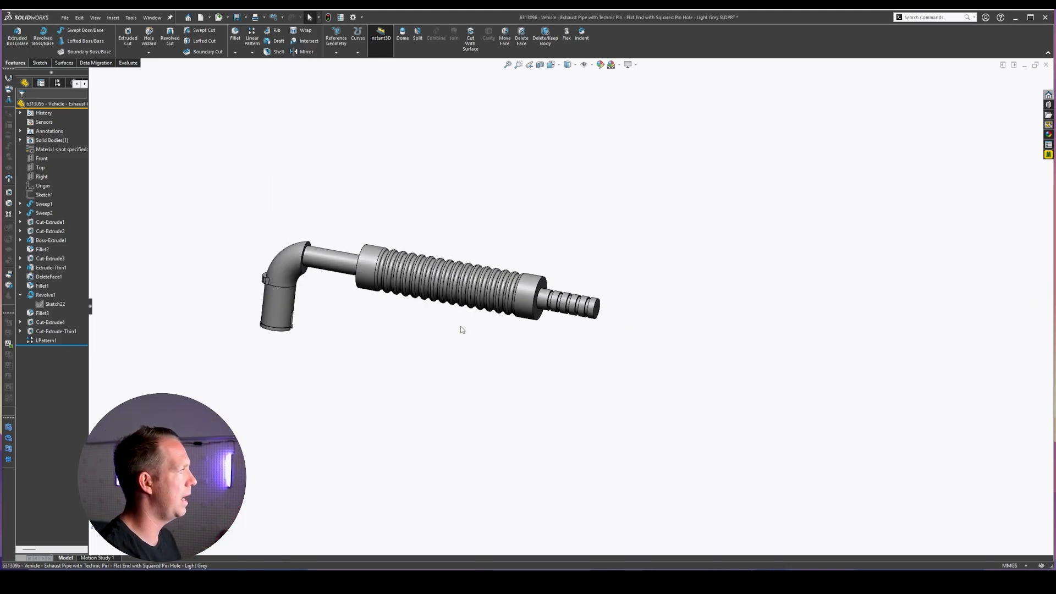
middle_drag(460, 328, 527, 382)
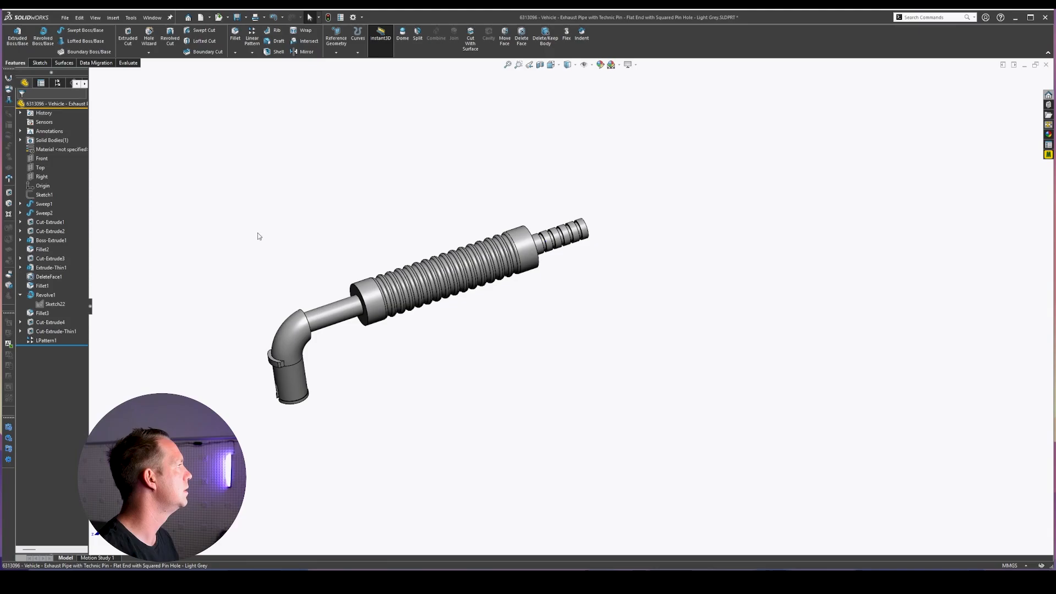
click(42, 176)
scroll(356, 196, up, 3)
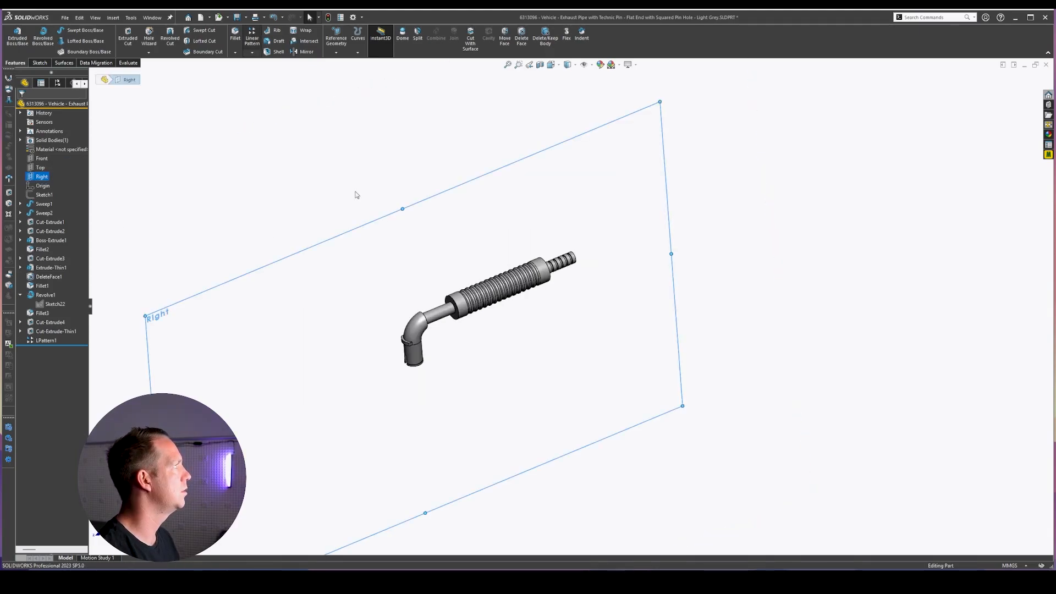
click(252, 38)
click(41, 132)
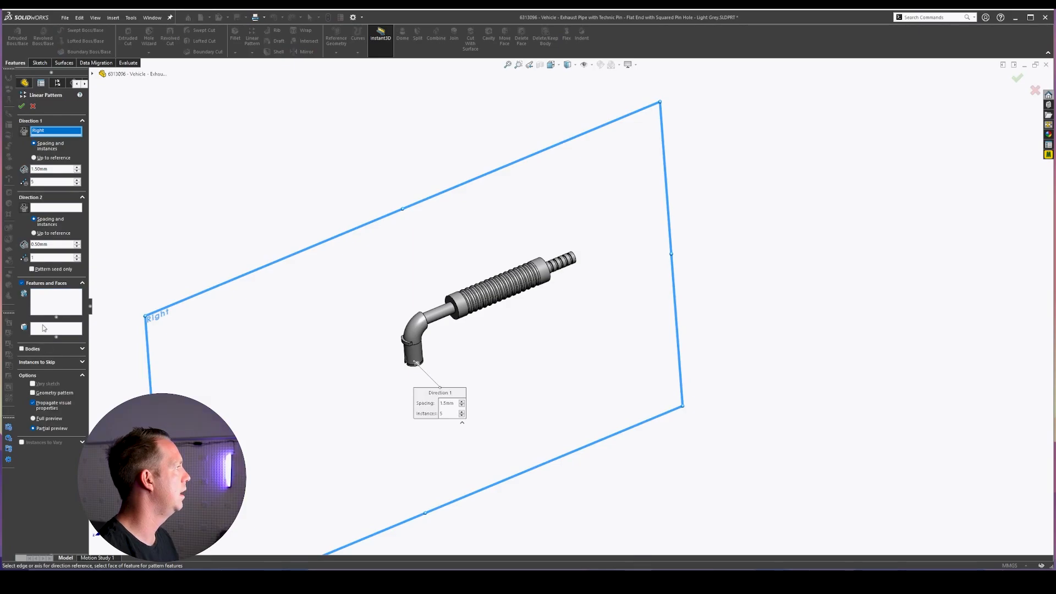
click(40, 304)
click(31, 348)
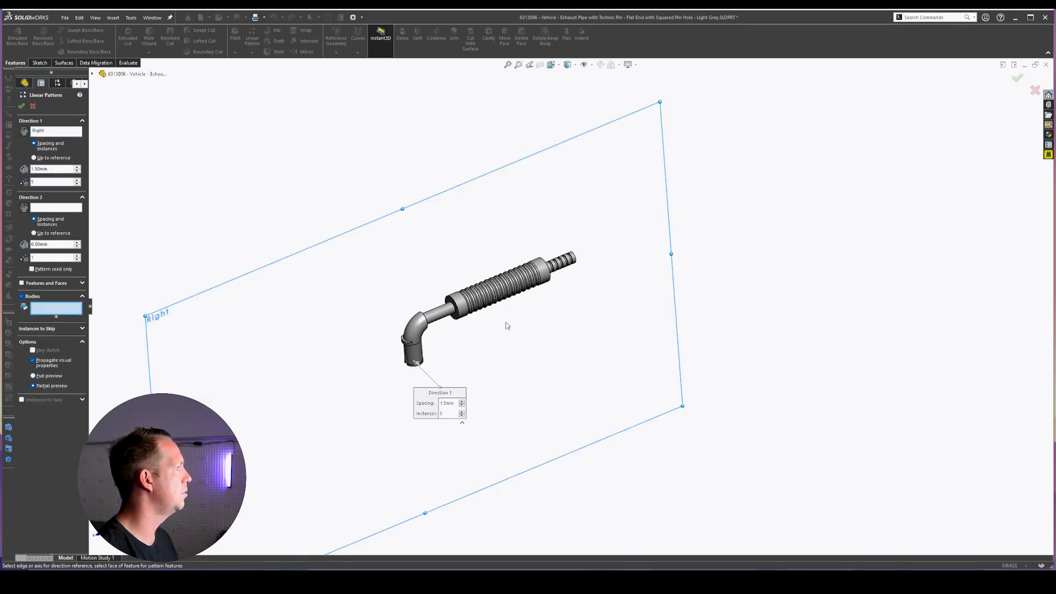
click(502, 293)
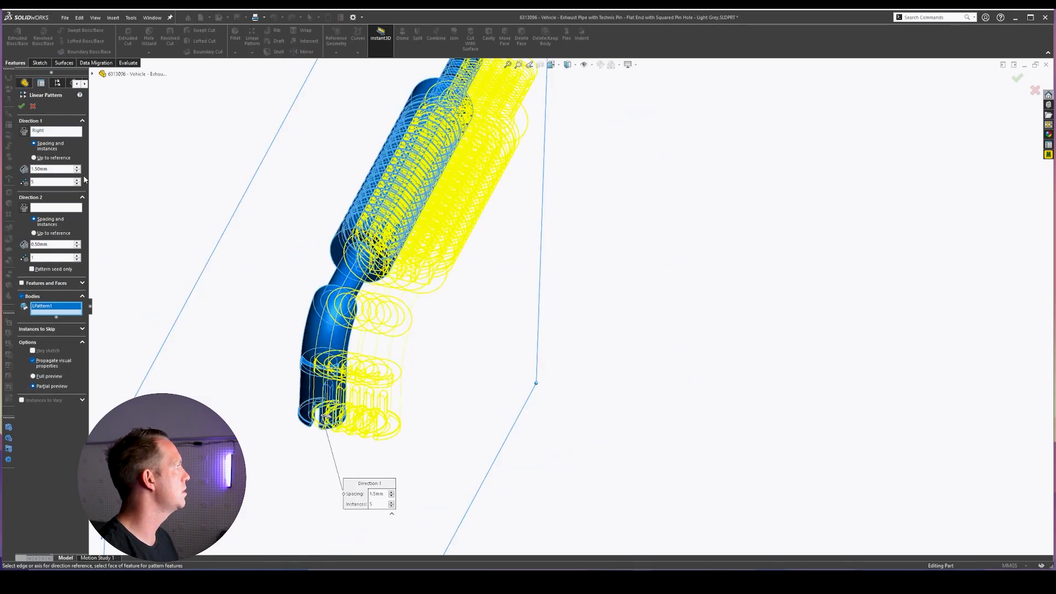
Increase the spacing of the five-instance body pattern beyond 2 mm, accept it, and combine the patterned pipes into one body
click(77, 167)
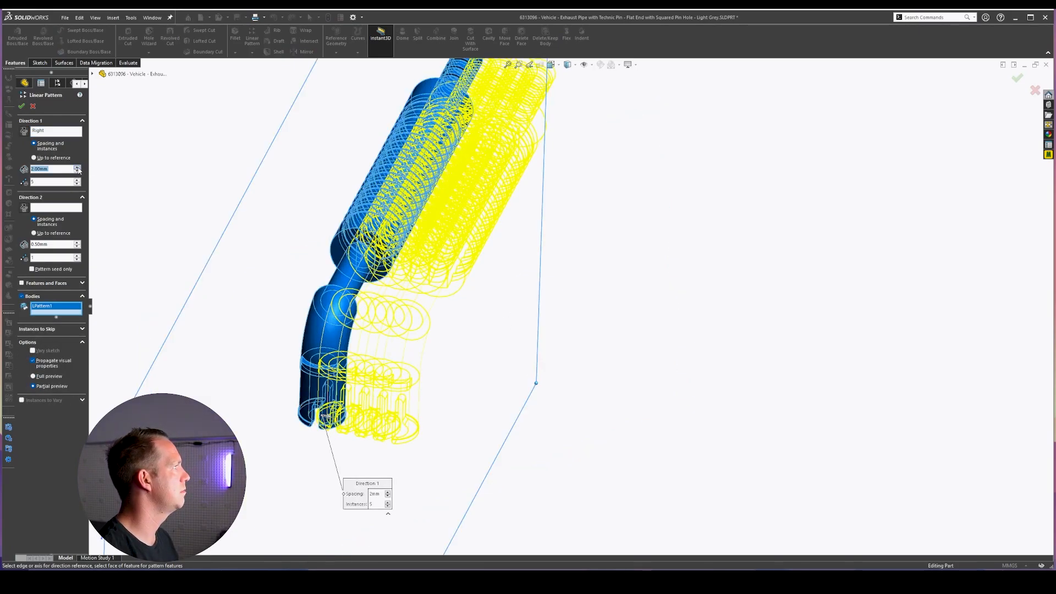
click(77, 167)
click(77, 167)
click(77, 167)
key(Return)
middle_drag(649, 279, 566, 306)
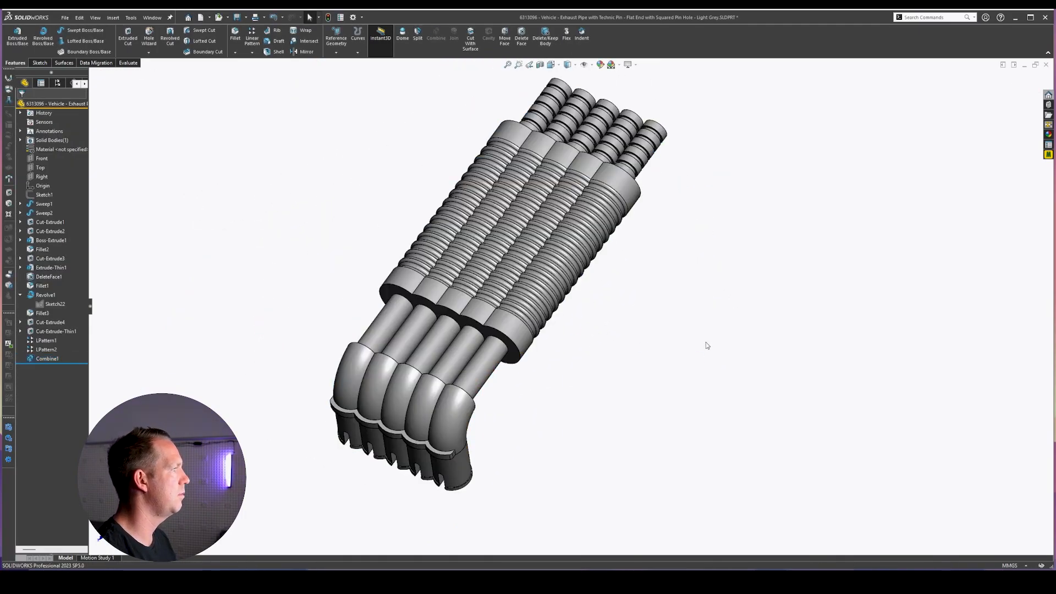
Examine the combined body in the Solid Bodies folder and highlight the body pattern feature
middle_drag(705, 347, 463, 467)
click(21, 140)
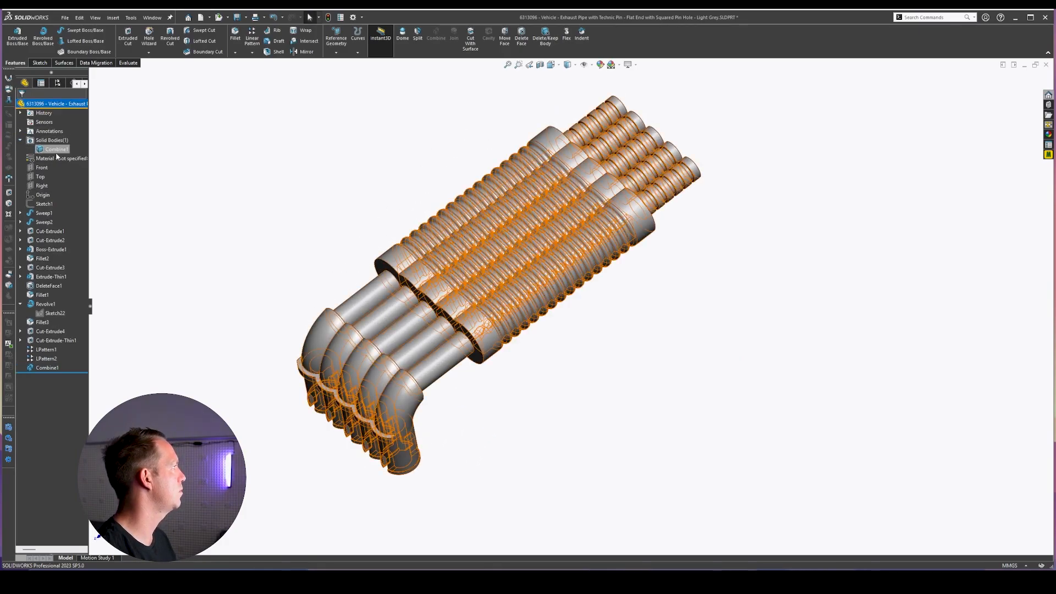
click(55, 150)
scroll(695, 303, up, 1)
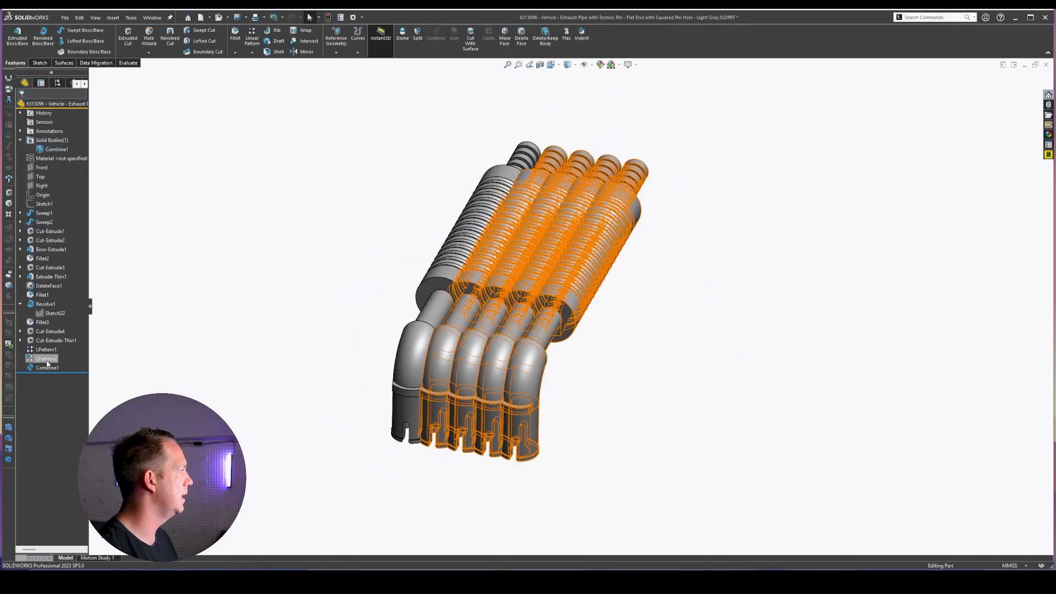
click(47, 360)
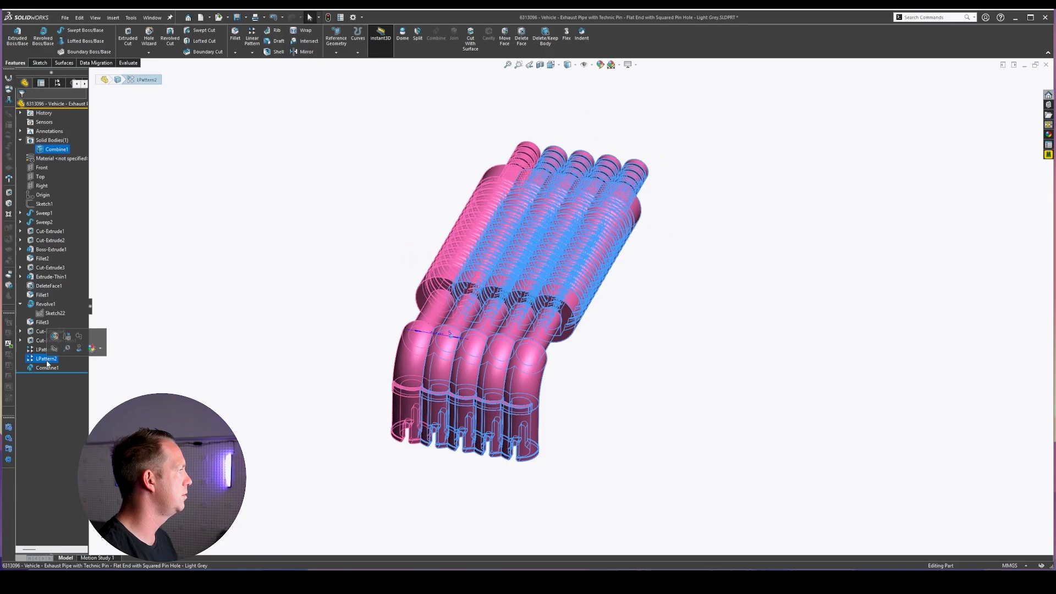